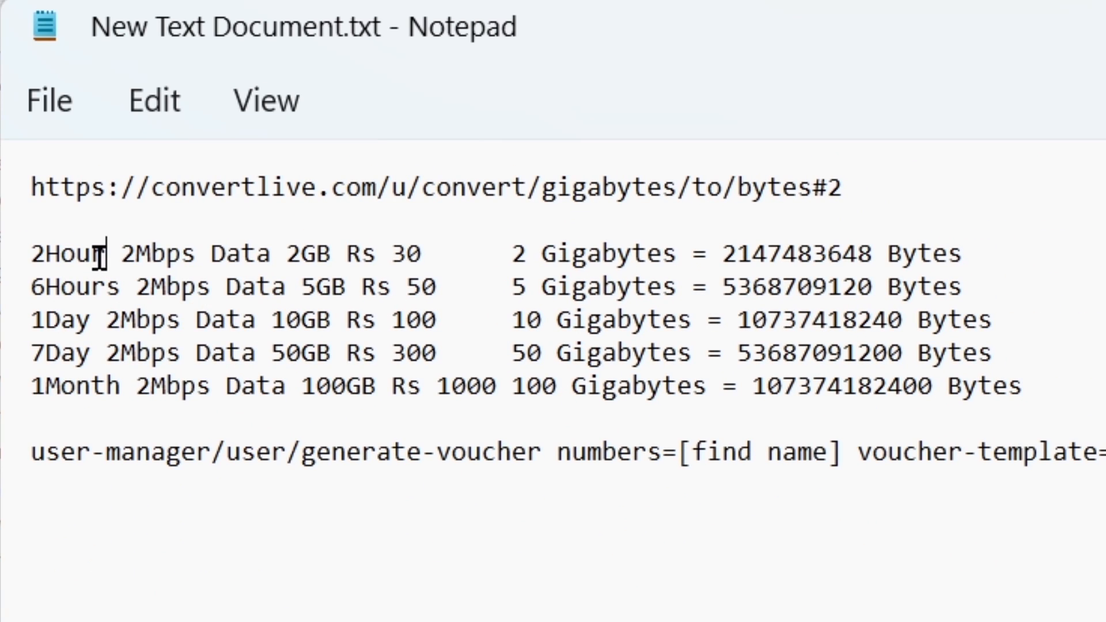
Step: Review the duration of each of the five internet plans listed in the text document
drag(106, 255, 41, 254)
drag(119, 291, 15, 281)
drag(105, 314, 50, 313)
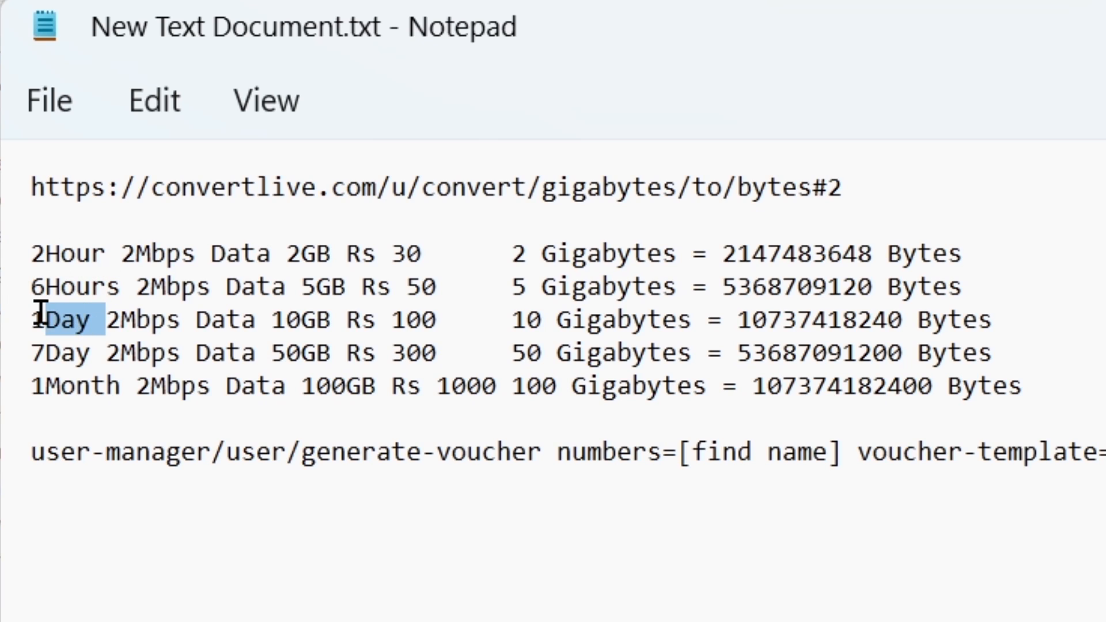
drag(91, 349, 46, 348)
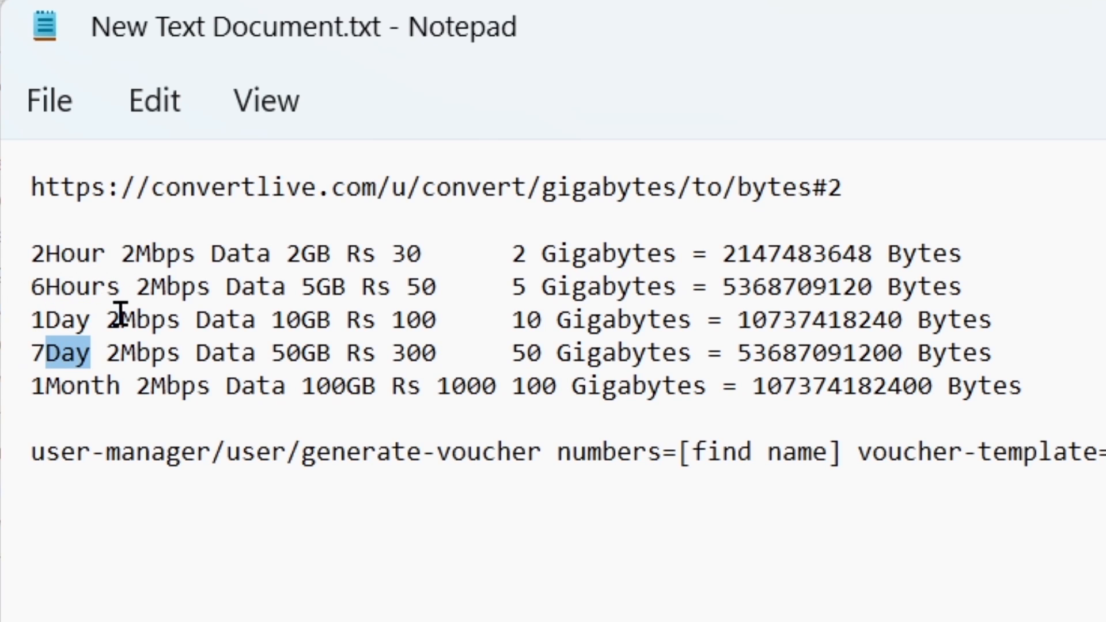
drag(122, 391, 37, 387)
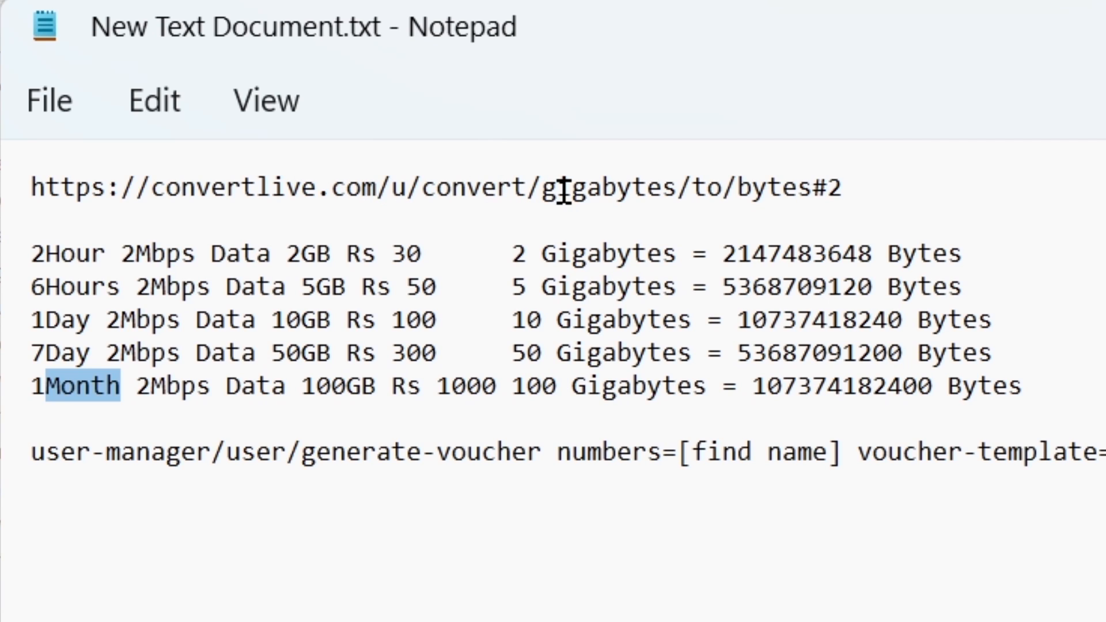
Step: Copy the plan name "2Hour 2Mbps Data 2GB Rs 30" from Notepad and start a new profile in WinBox User Manager
drag(30, 254, 422, 253)
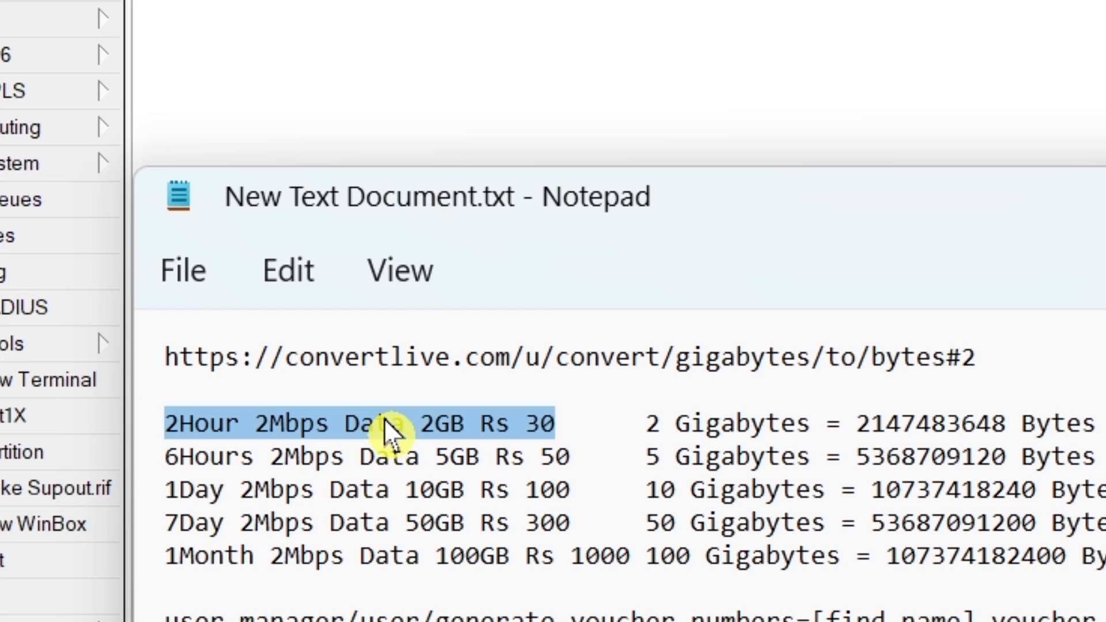
right_click(322, 438)
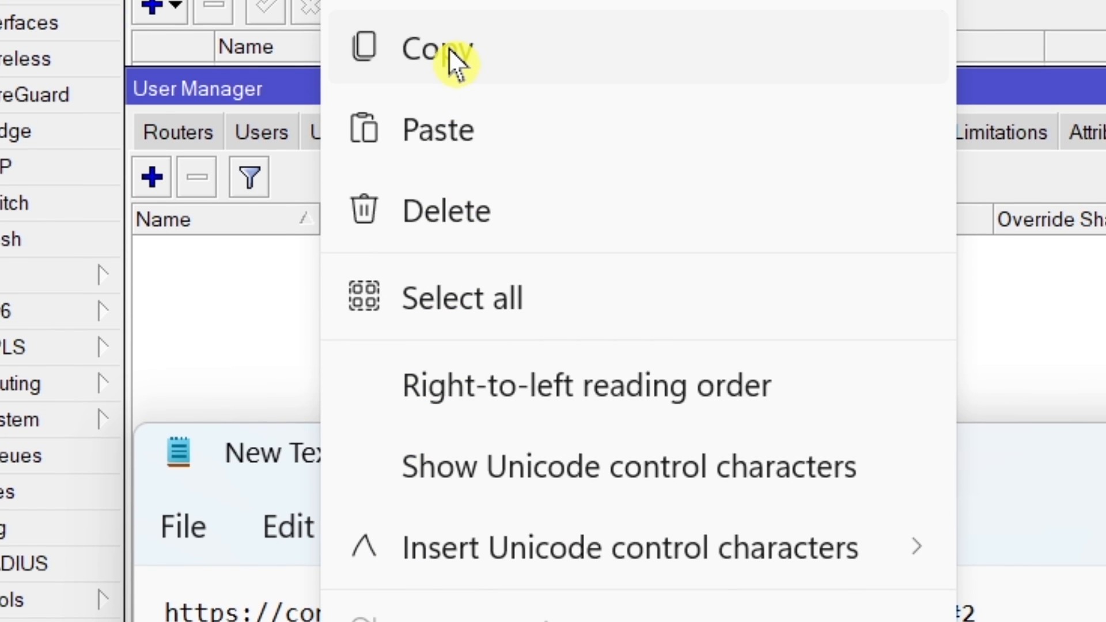
click(450, 50)
click(576, 141)
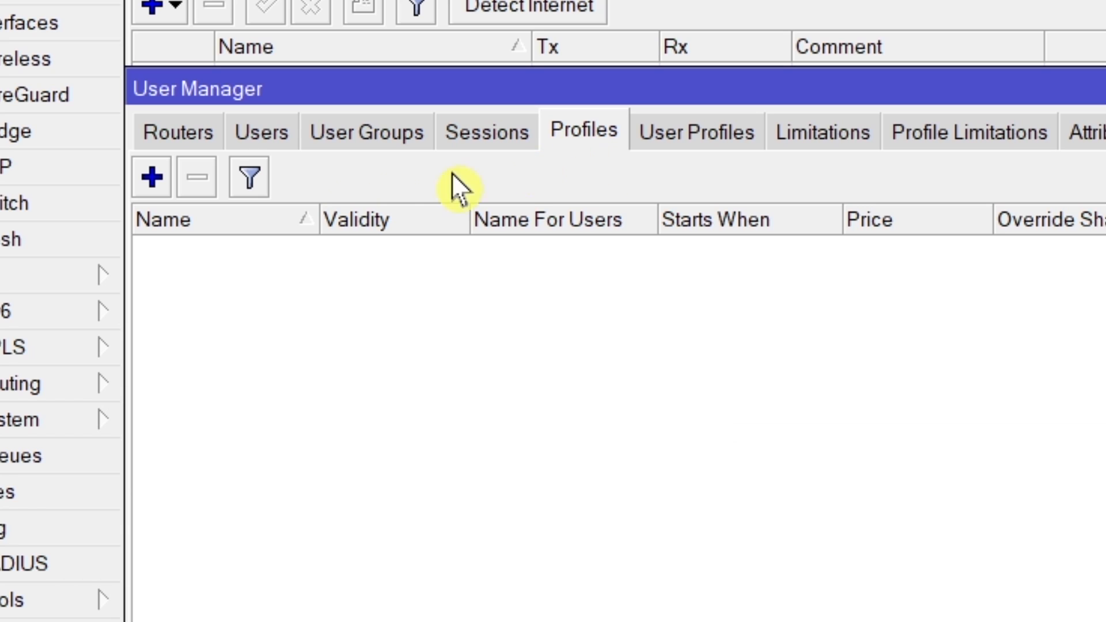
click(145, 187)
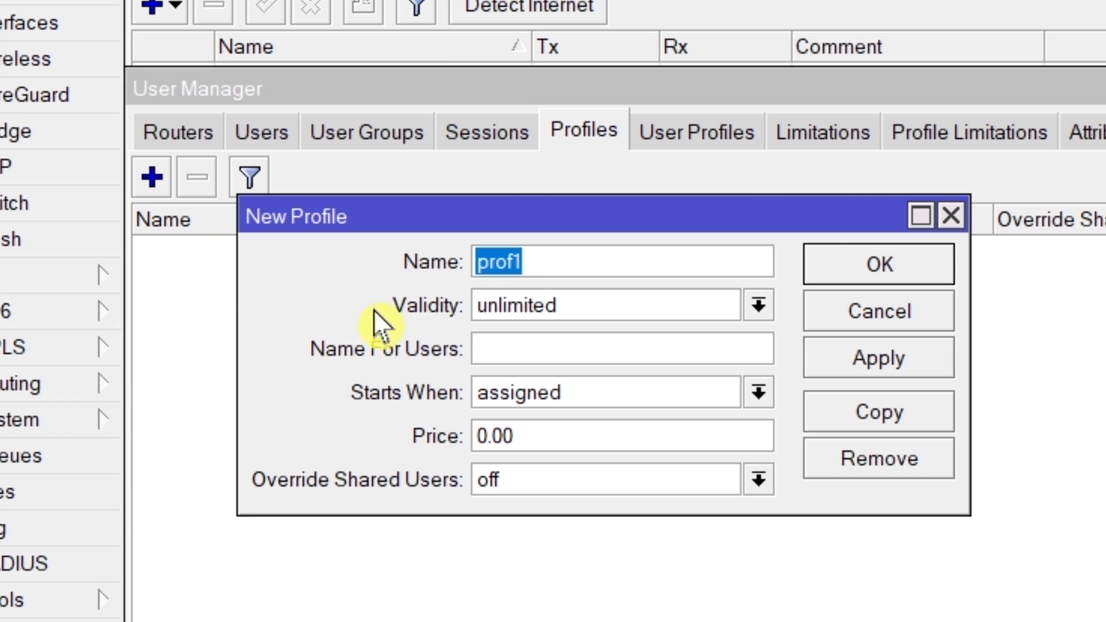
Step: Fill both Name and Name For Users of the new profile with "2Hour 2Mbps Data 2GB Rs 30"
right_click(493, 258)
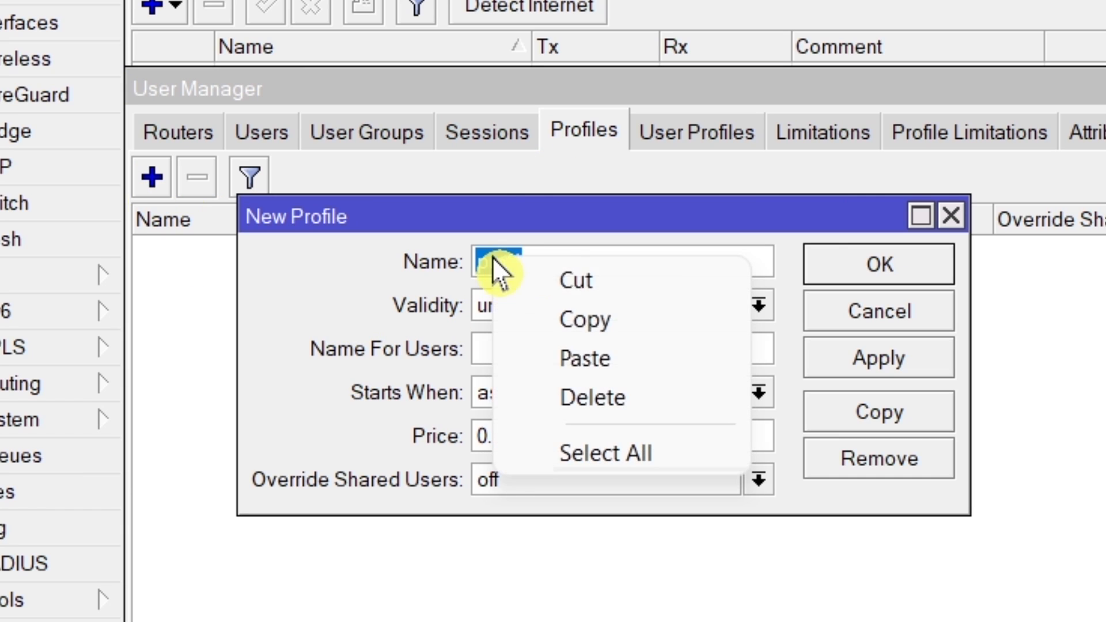
click(596, 359)
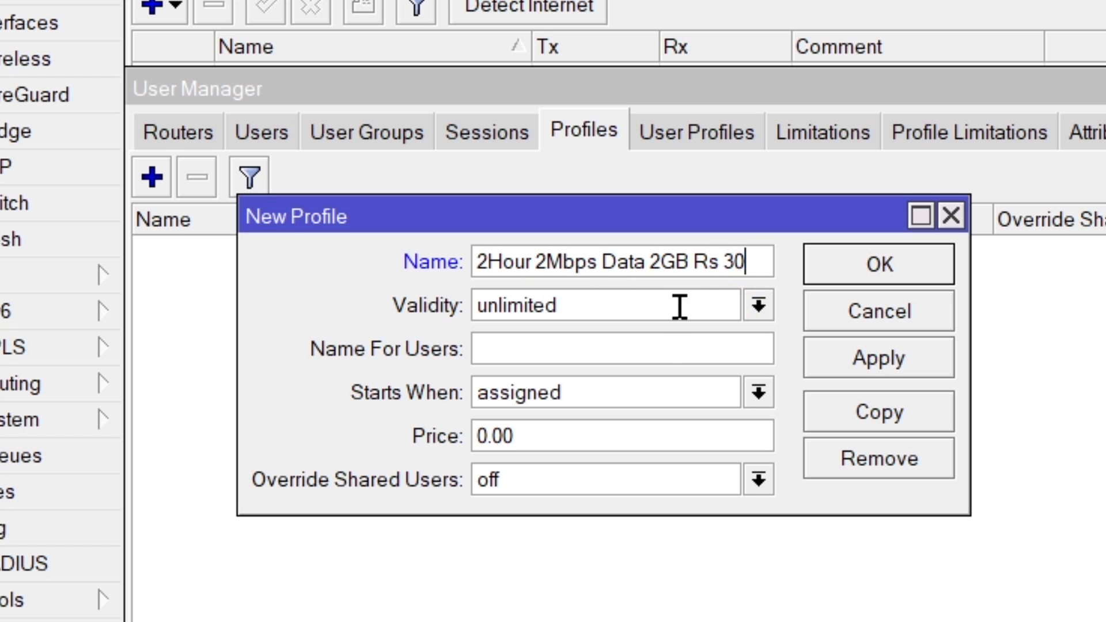
click(617, 353)
right_click(619, 355)
click(697, 456)
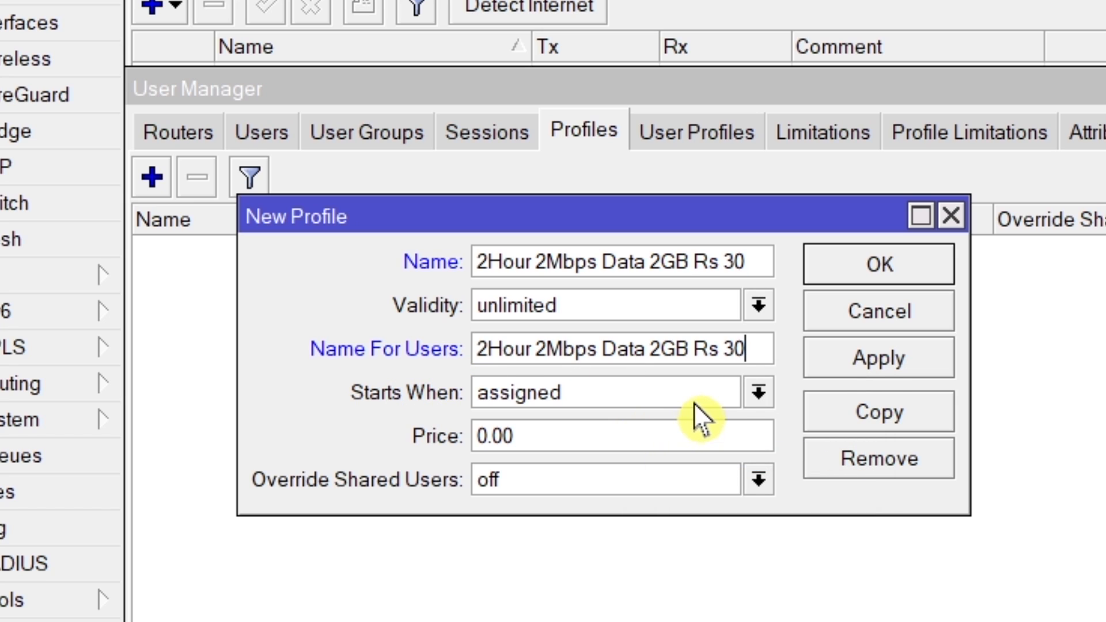
Step: Make the 2-hour profile start at first auth and set its price to 30
click(758, 392)
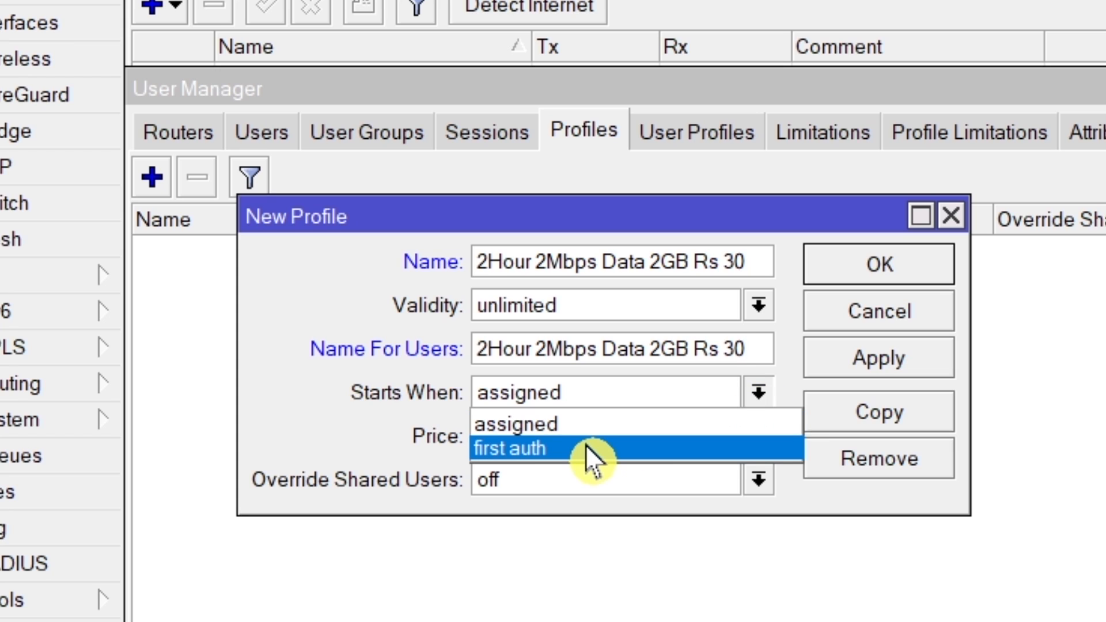
click(600, 444)
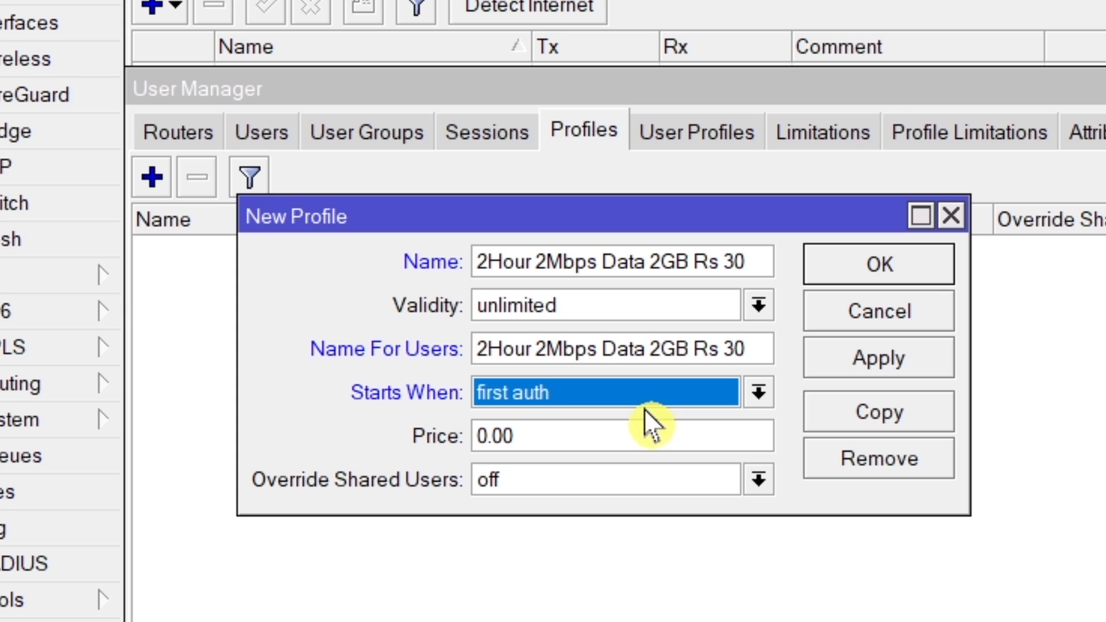
click(526, 434)
drag(526, 434, 378, 434)
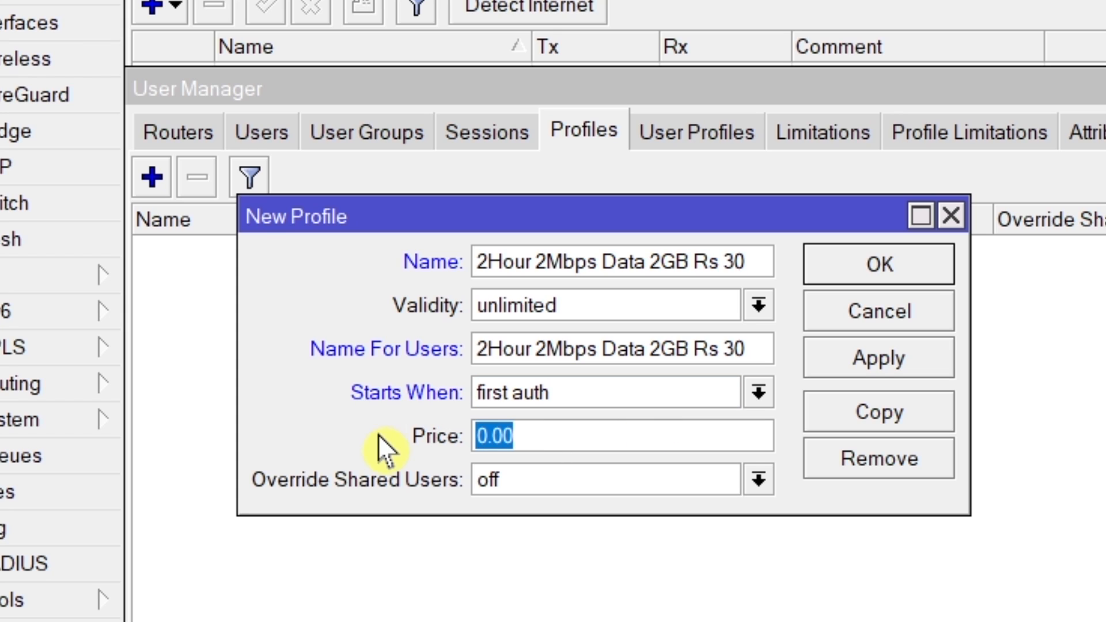
text(30)
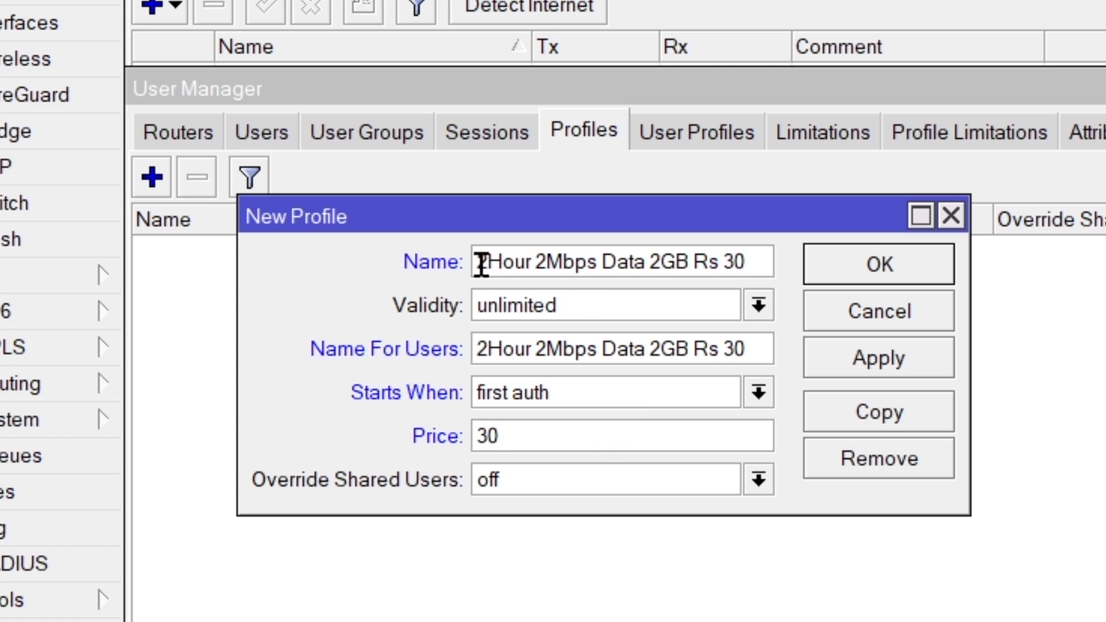
Step: Set the 2-hour profile's validity to 02:00:00 and save the profile
double_click(501, 299)
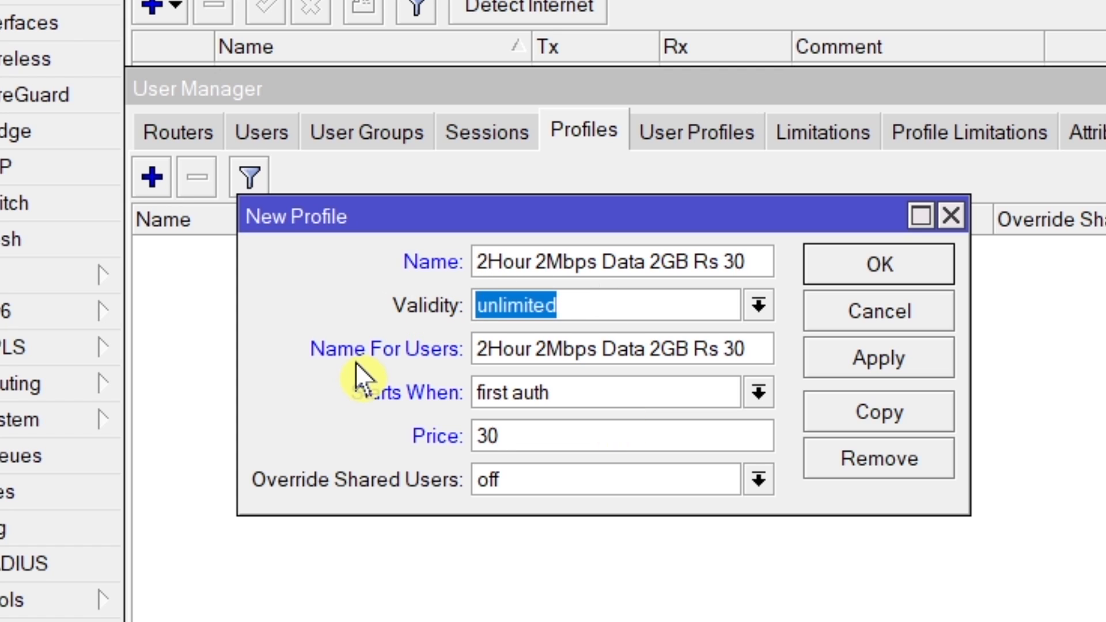
text(02)
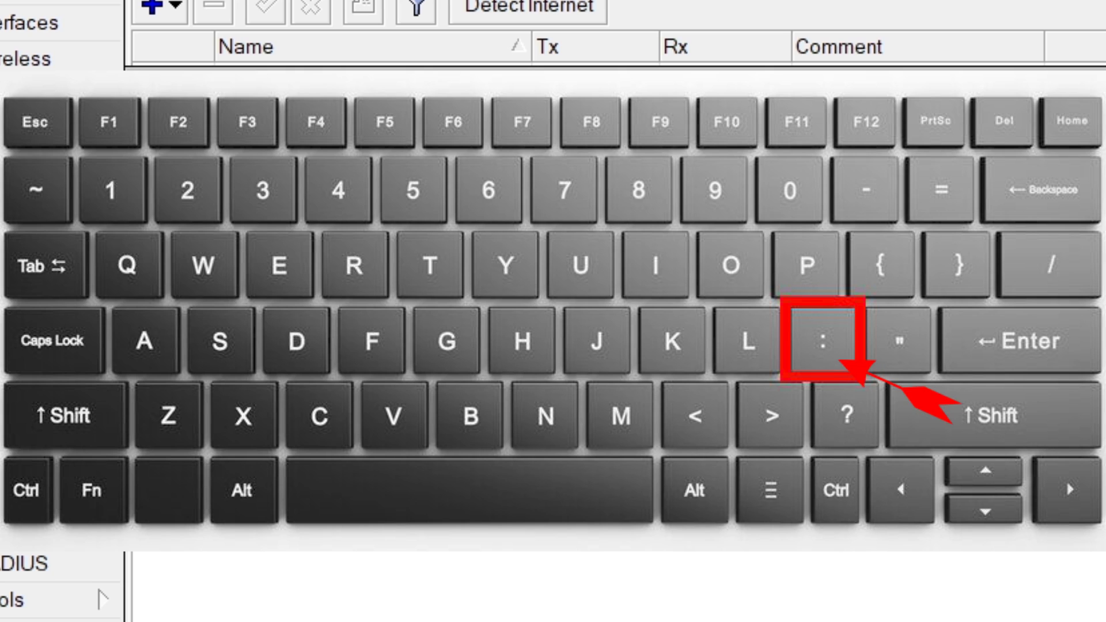
text(:0)
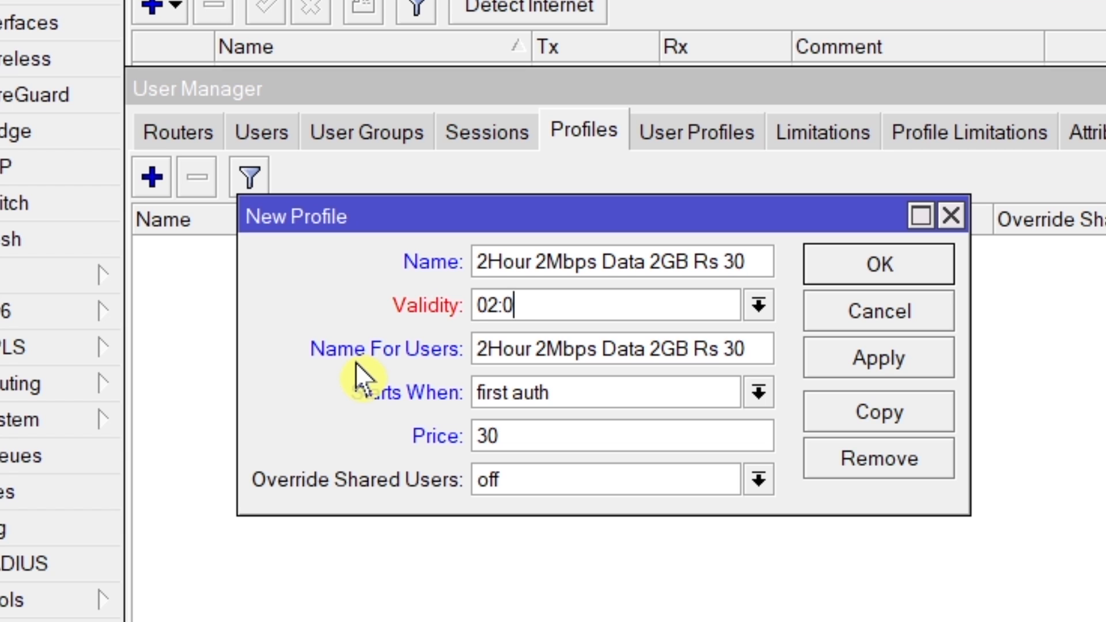
text(0:00)
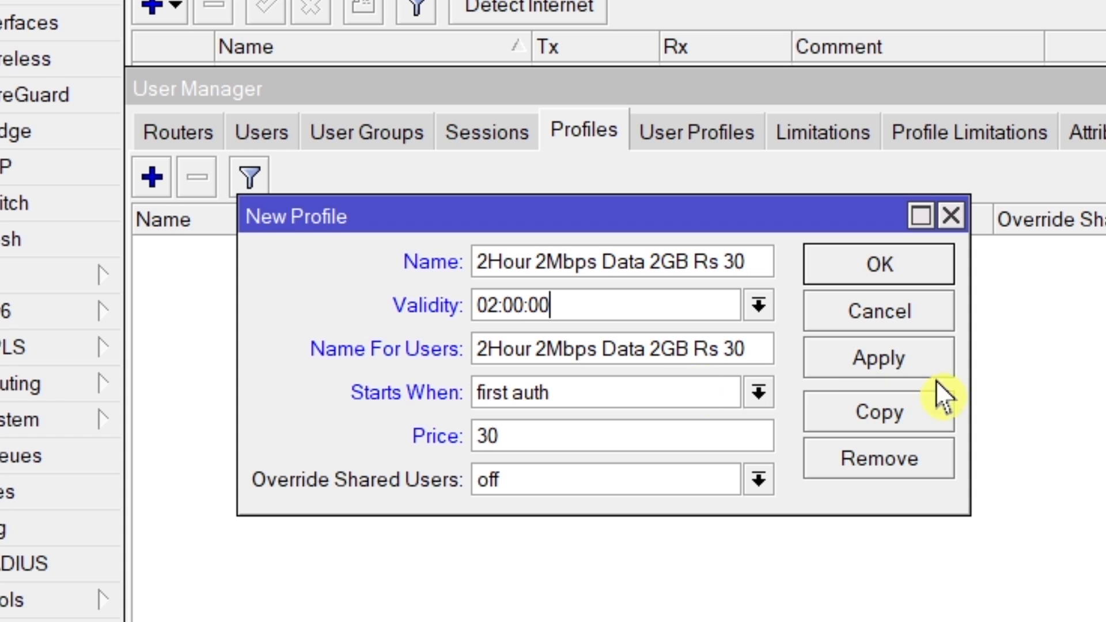
click(865, 365)
click(867, 273)
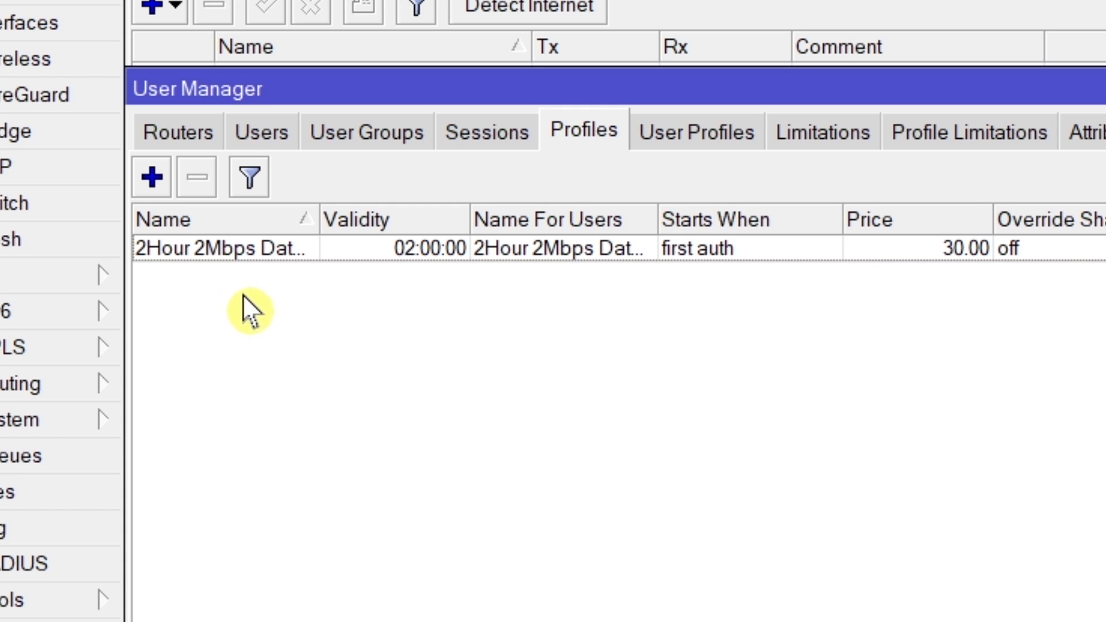
Step: Start another User Manager profile and copy the plan name "6Hours 2Mbps Data 5GB Rs 50" from Notepad
click(151, 178)
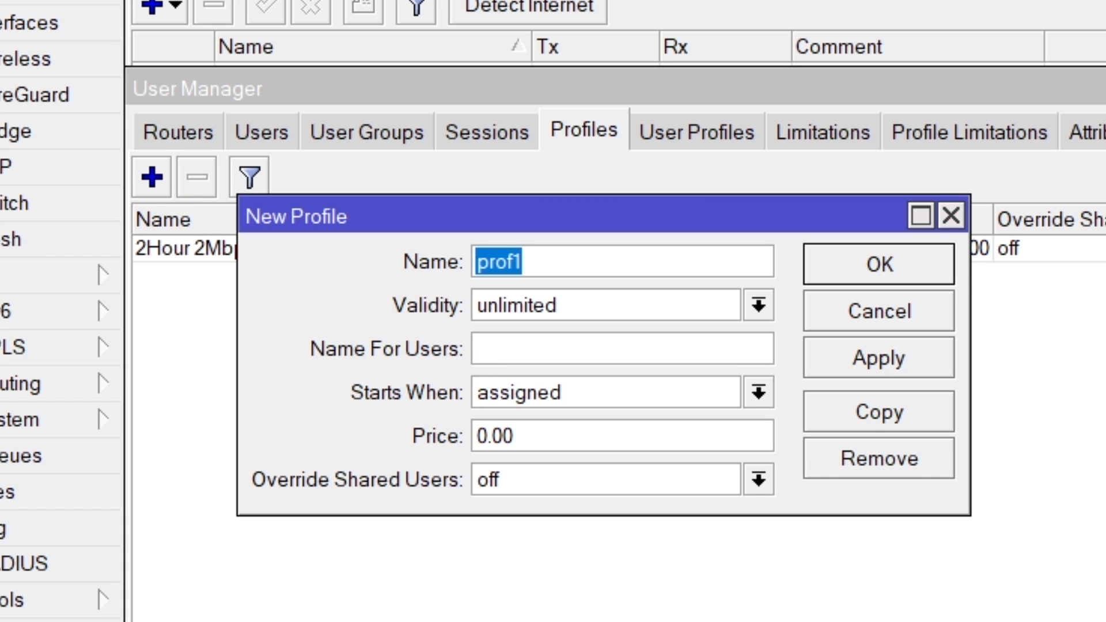
key(alt+Tab)
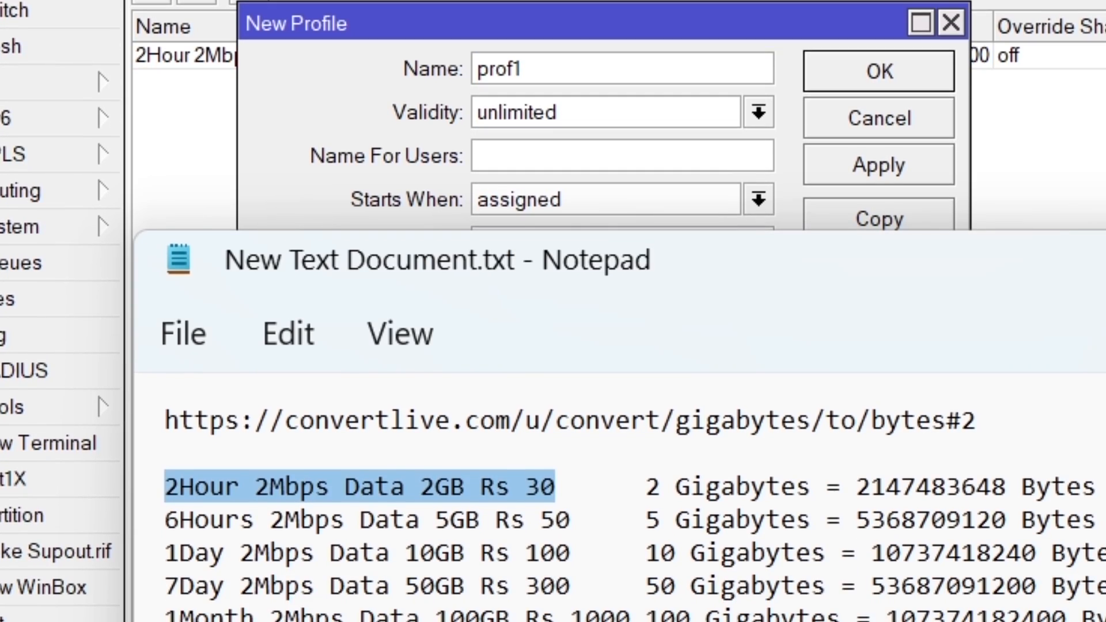
drag(569, 522, 167, 522)
key(ctrl+c)
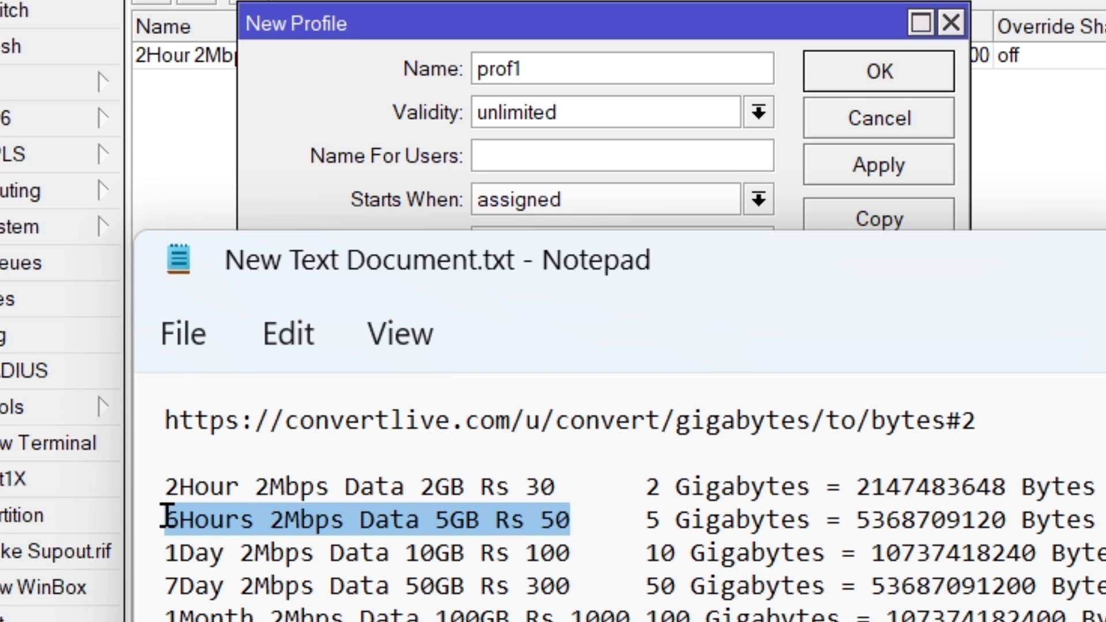
right_click(232, 521)
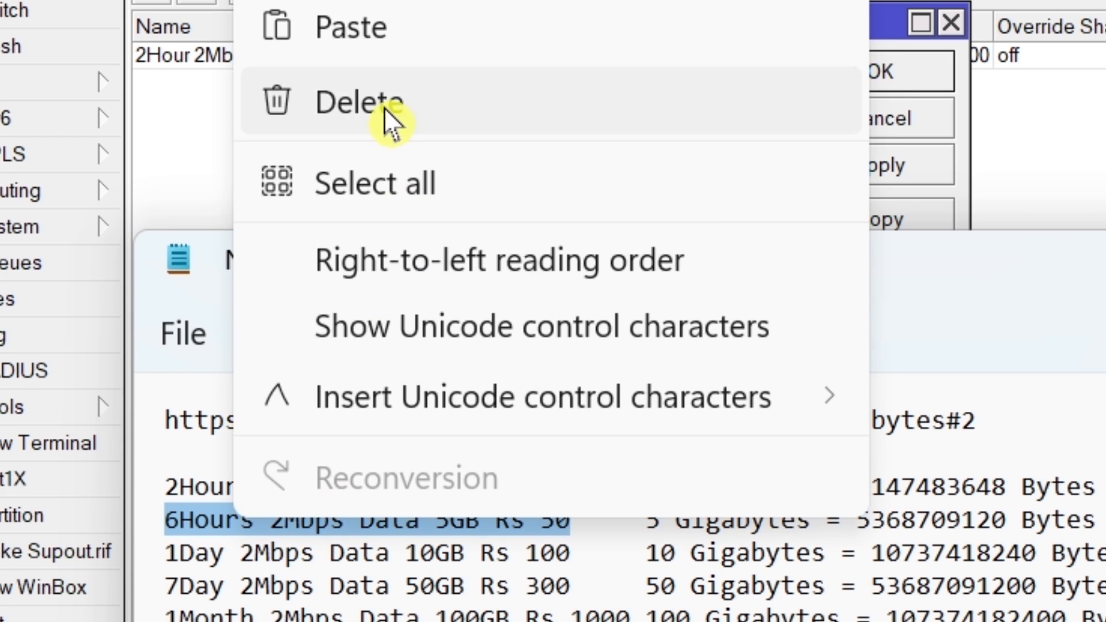
click(374, 0)
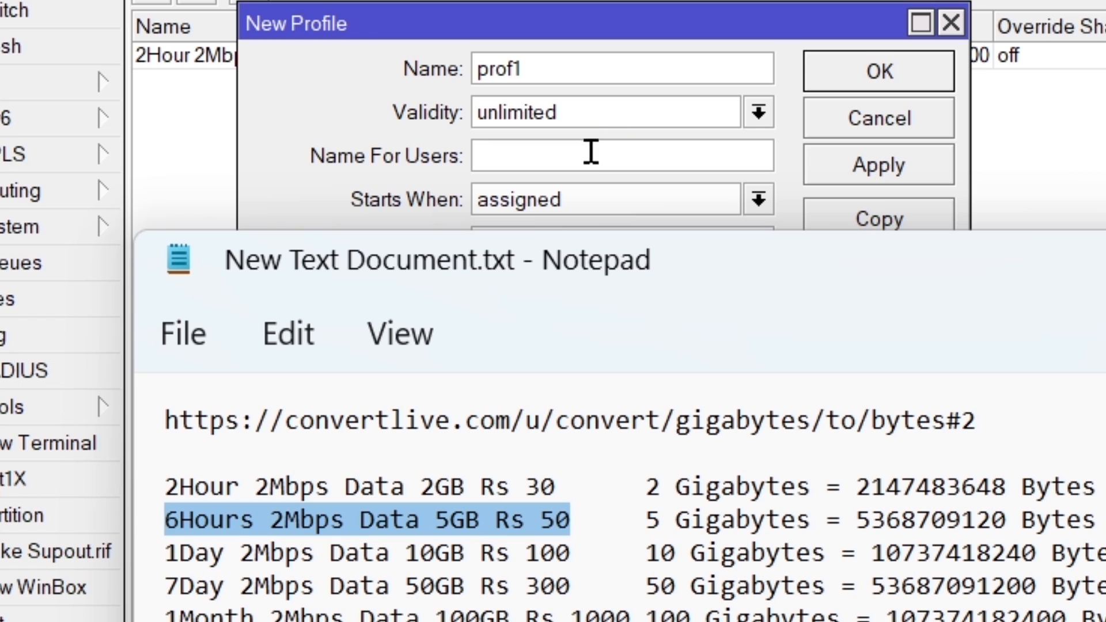
Step: Fill both Name and Name For Users of the second profile with "6Hours 2Mbps Data 5GB Rs 50" in WinBox
click(403, 68)
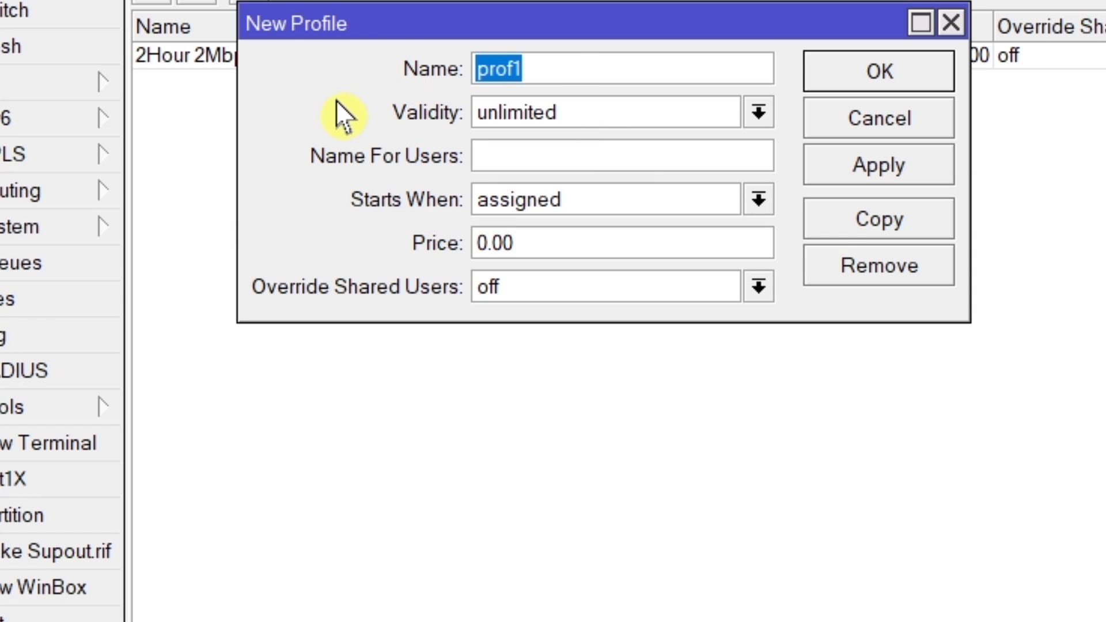
key(ctrl+v)
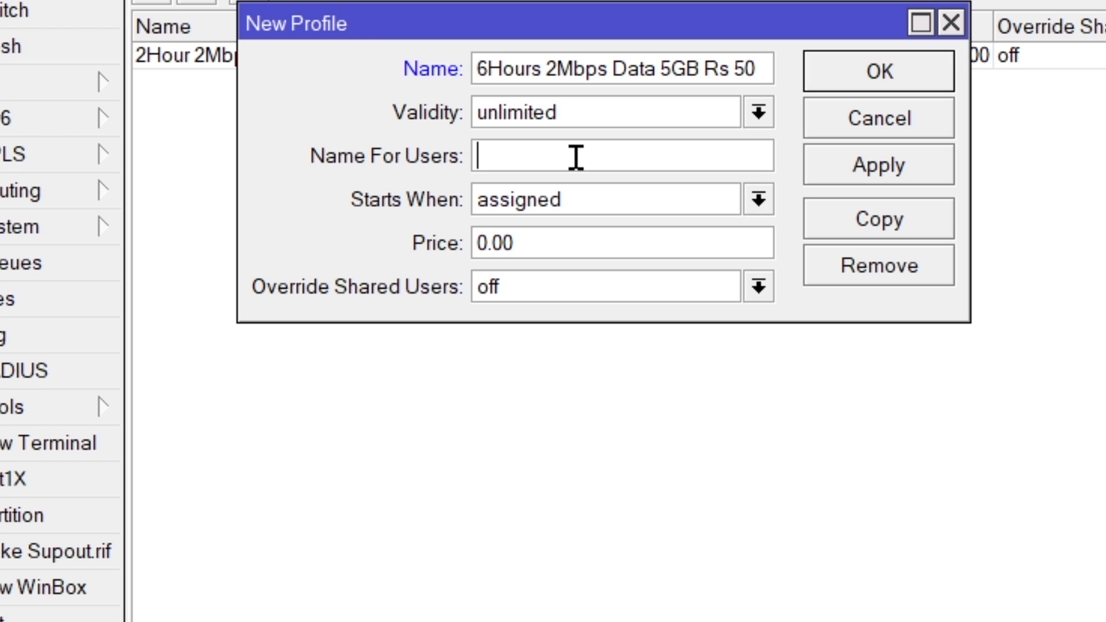
key(ctrl+v)
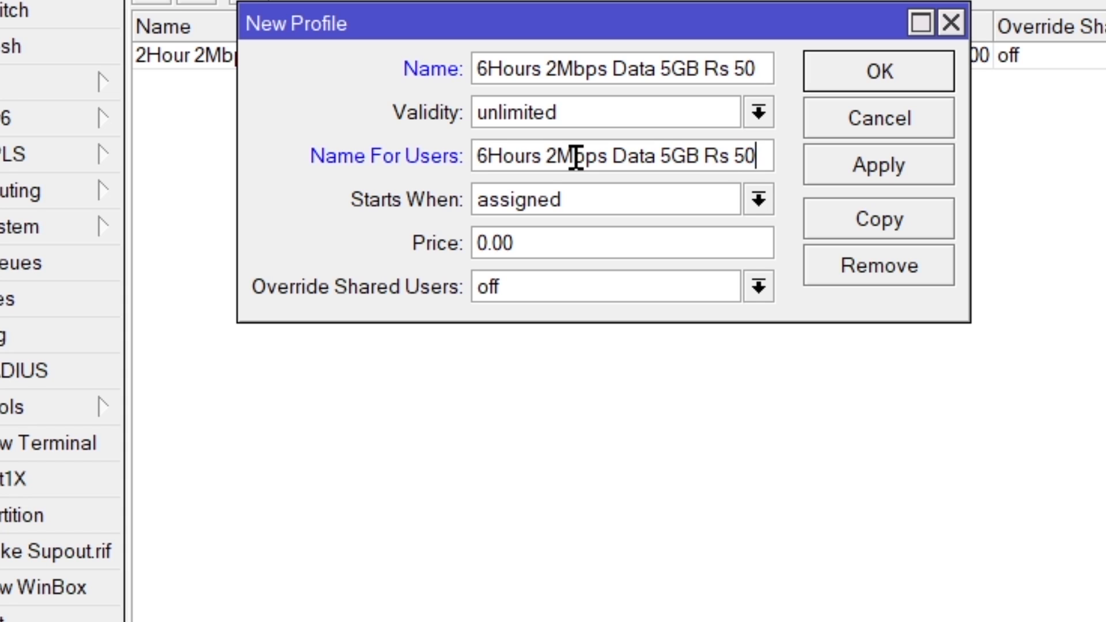
Step: Set the 6-hour profile's validity to 06:00:00
double_click(606, 114)
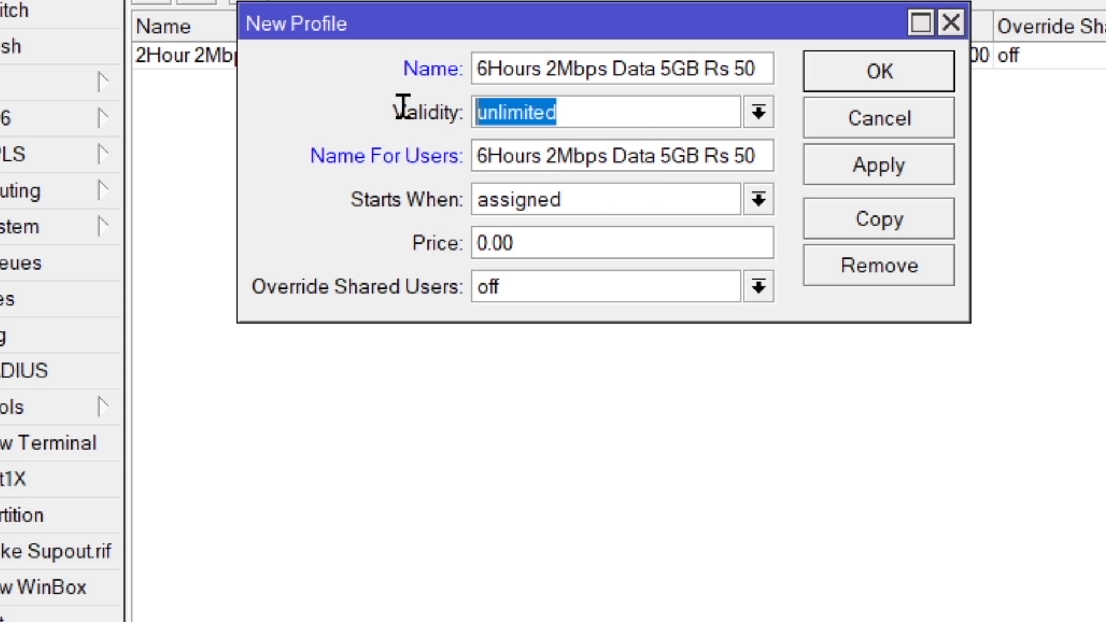
text(6)
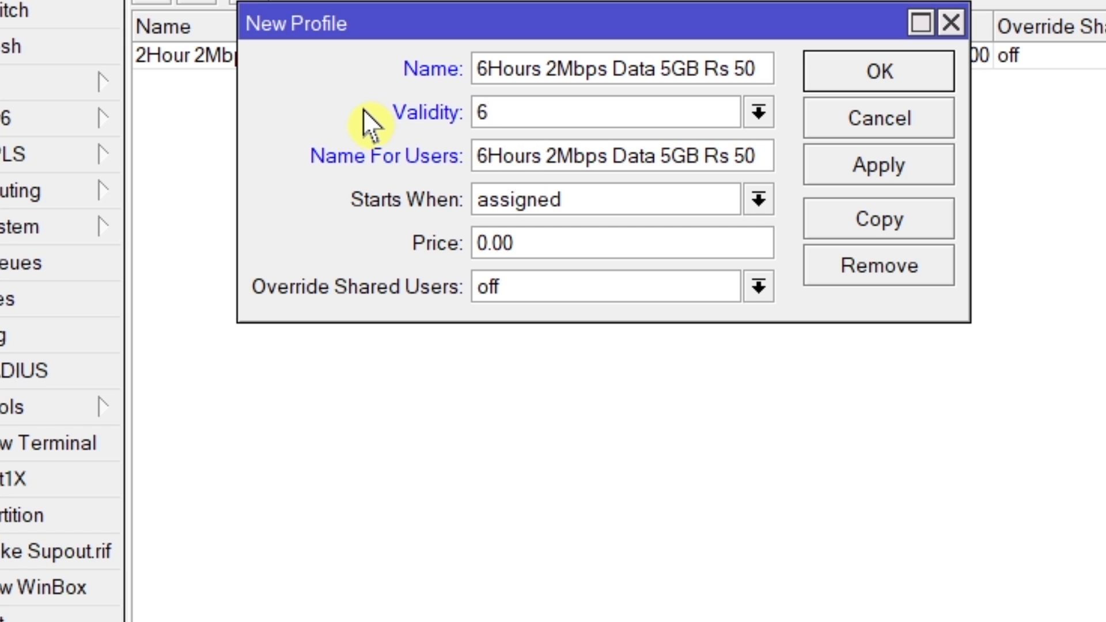
key(BackSpace)
text(06)
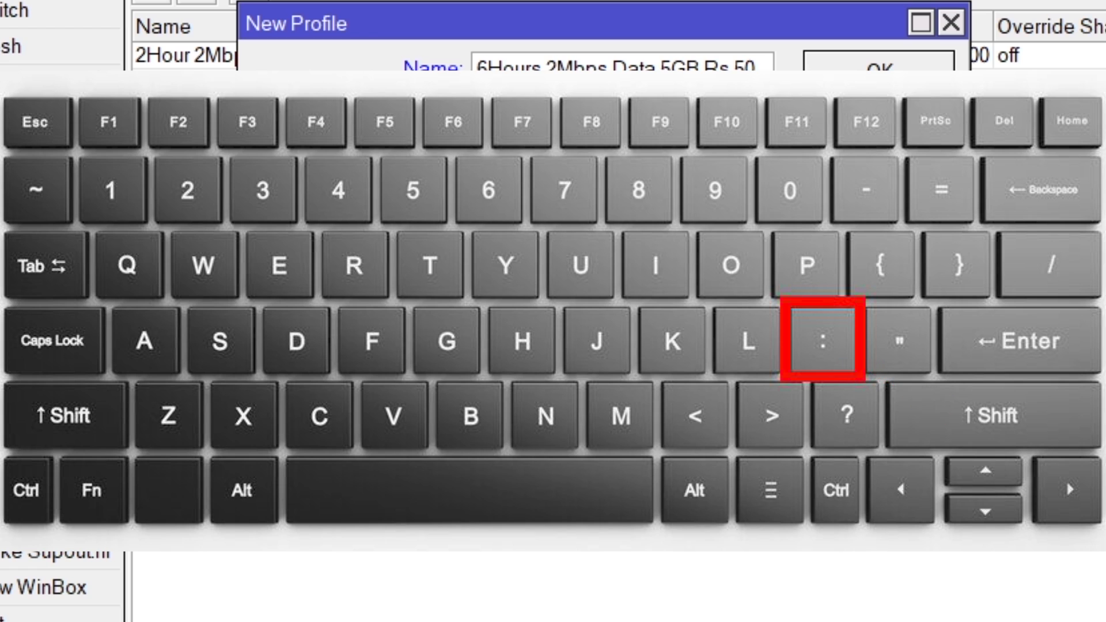
text(:00:00)
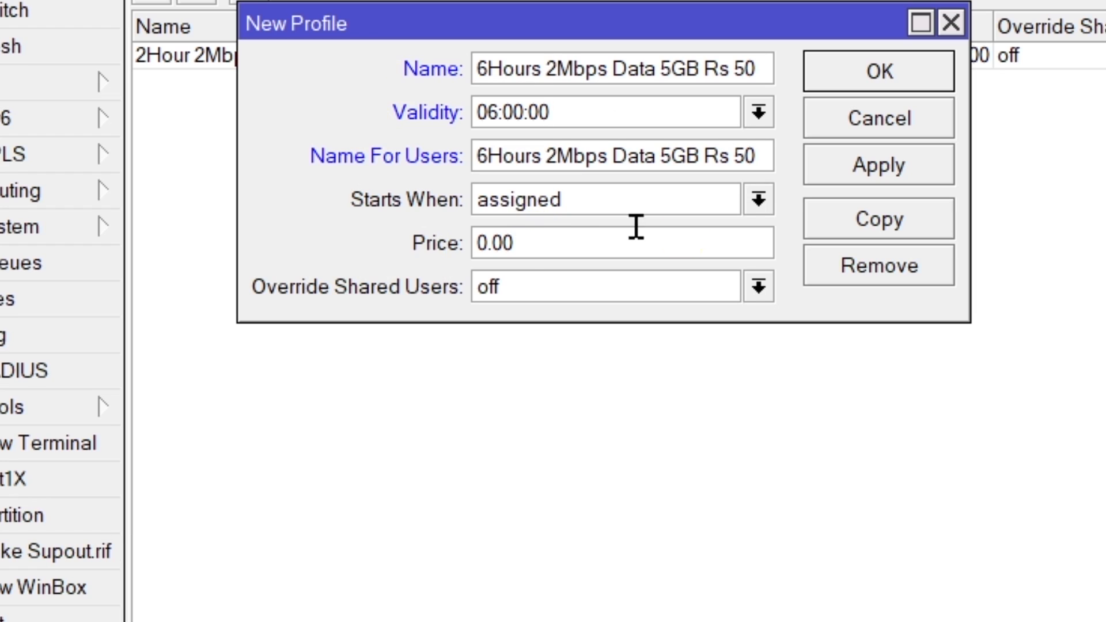
Step: Set the 6-hour profile's price to 50 and save the profile
double_click(543, 253)
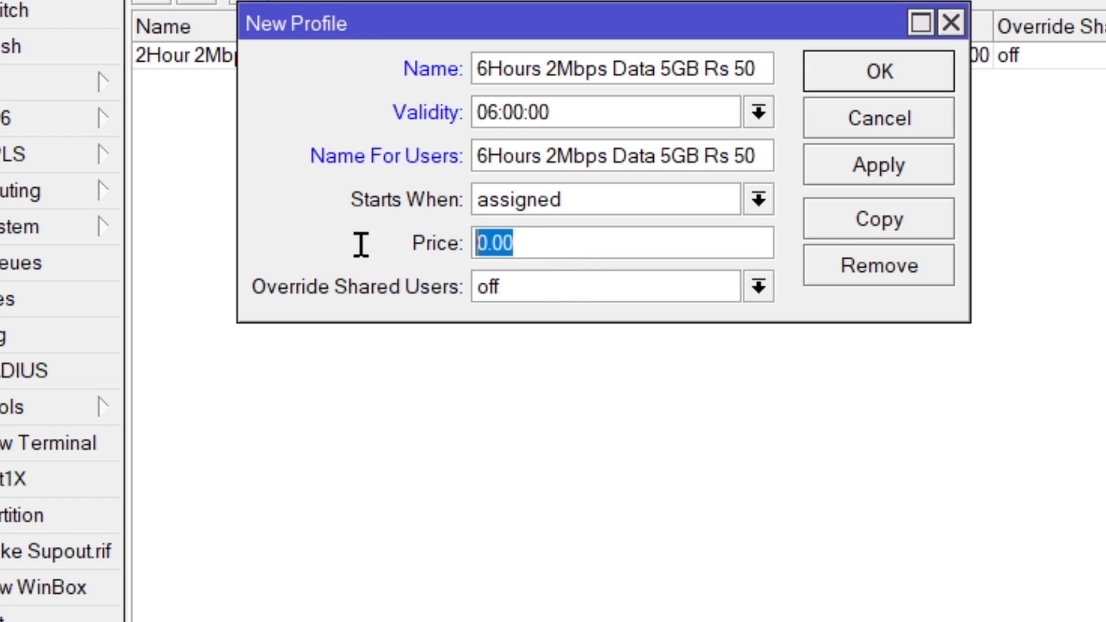
text(50)
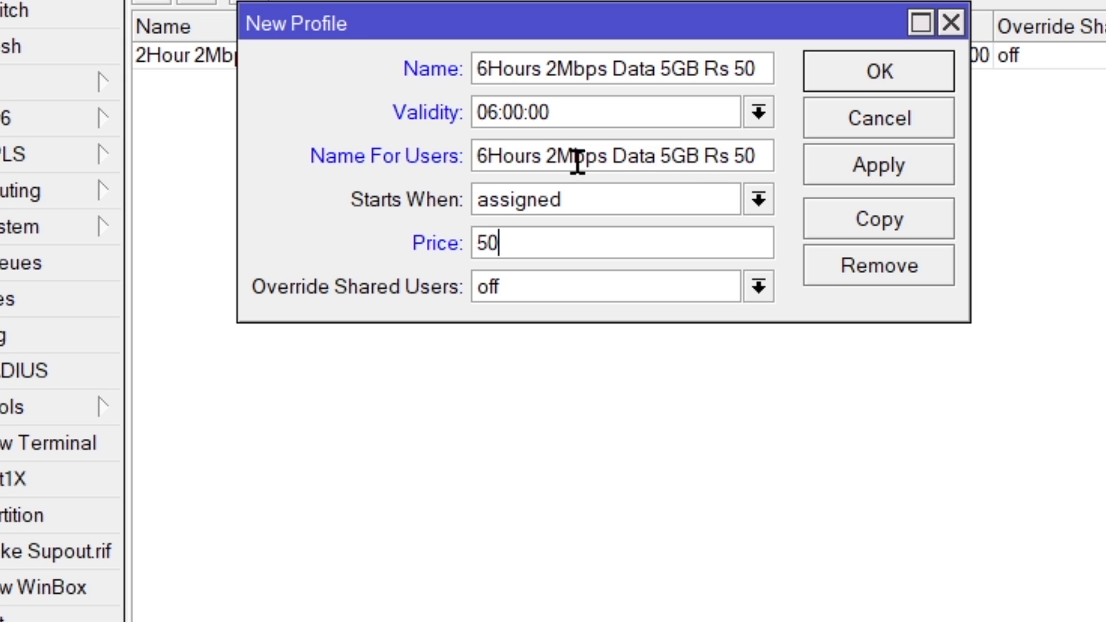
click(847, 168)
click(849, 73)
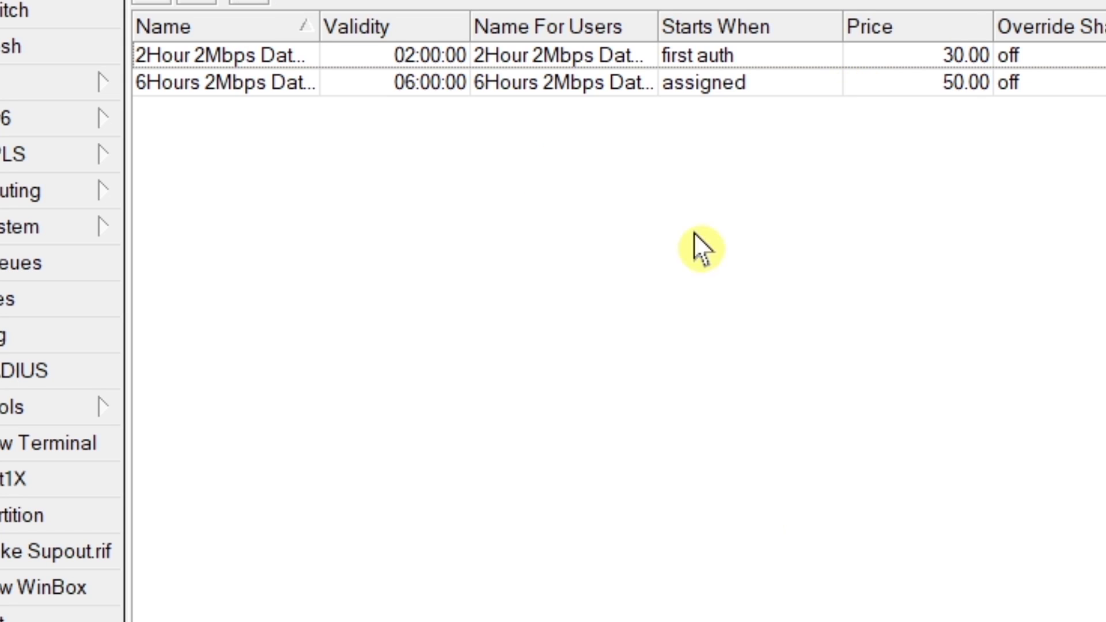
Step: Switch to Notepad and copy the plan name "1Day 2Mbps Data 10GB Rs 100"
key(alt+Tab)
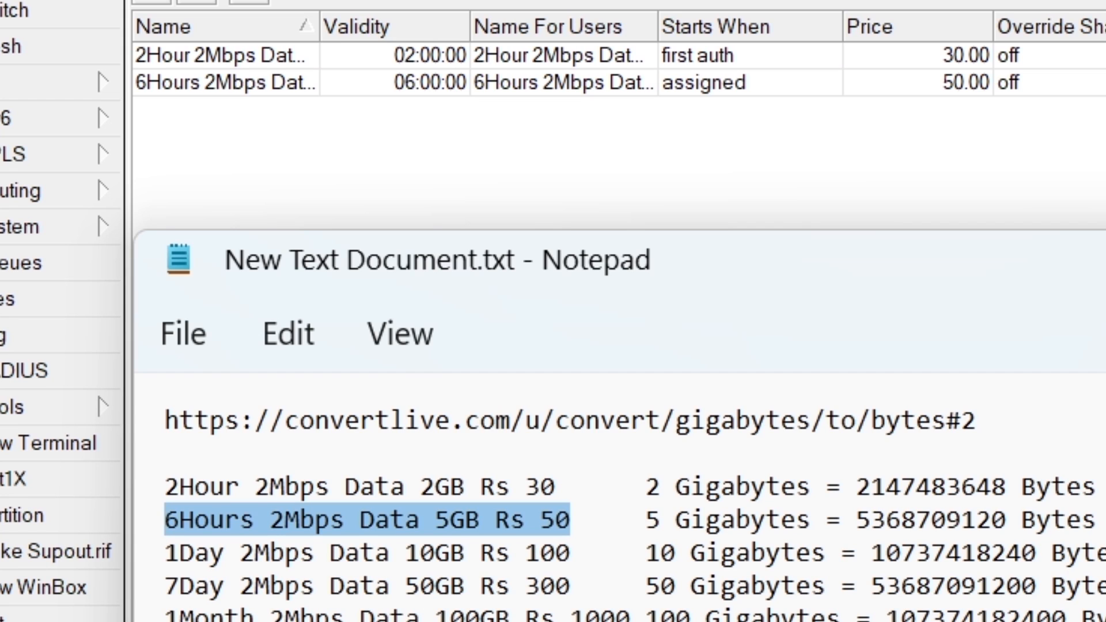
drag(569, 552, 159, 554)
key(ctrl+c)
right_click(192, 554)
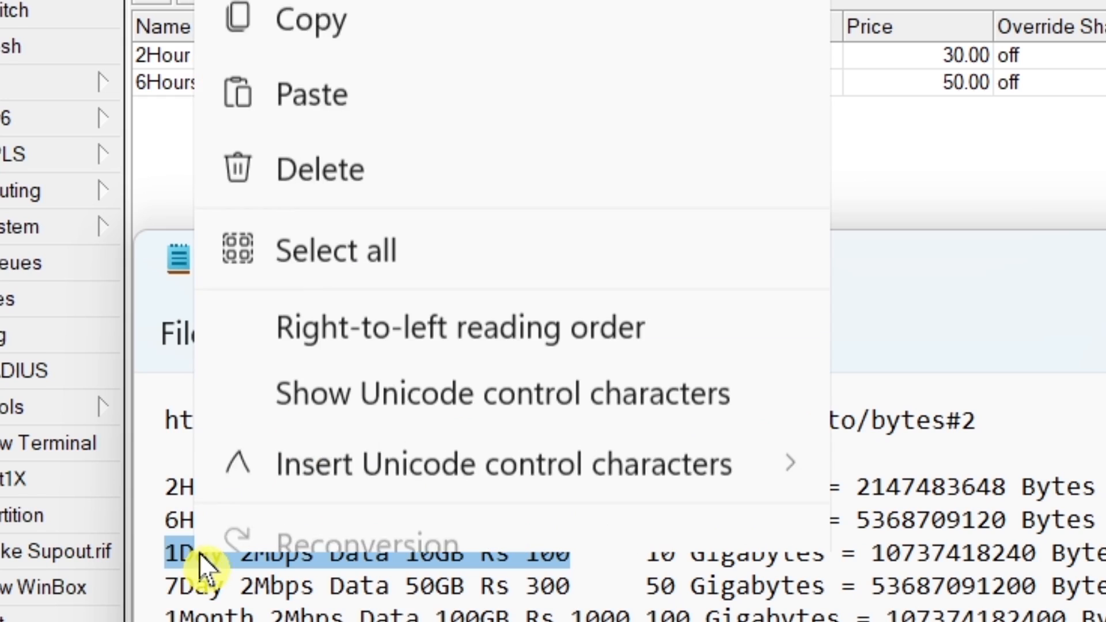
click(319, 17)
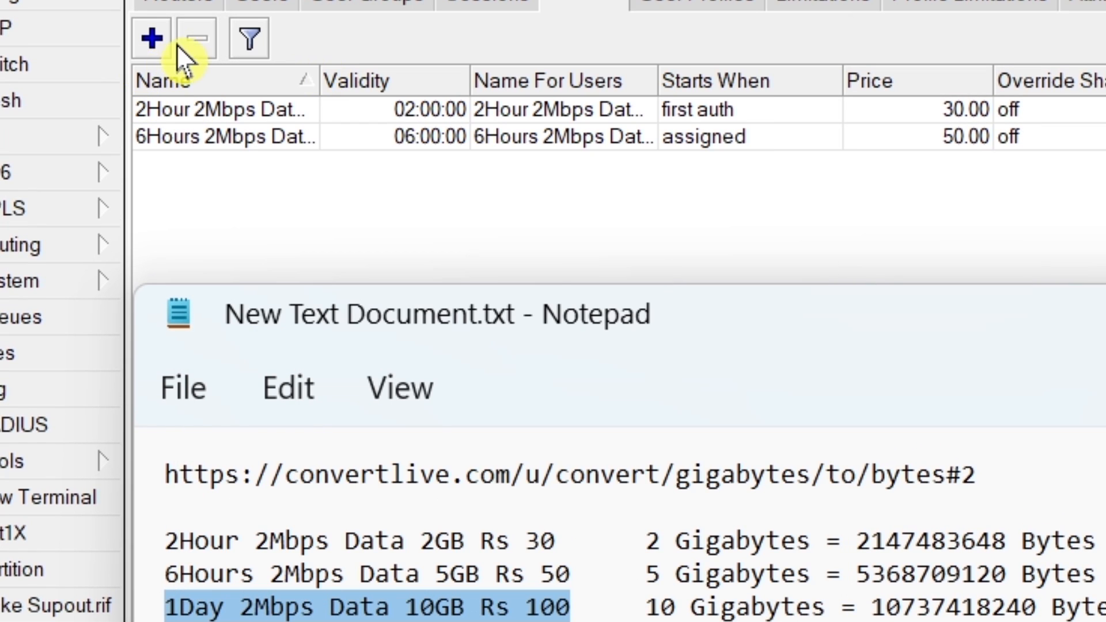
Step: Start a new profile in WinBox with "1Day 2Mbps Data 10GB Rs 100" as both Name and Name For Users
click(157, 36)
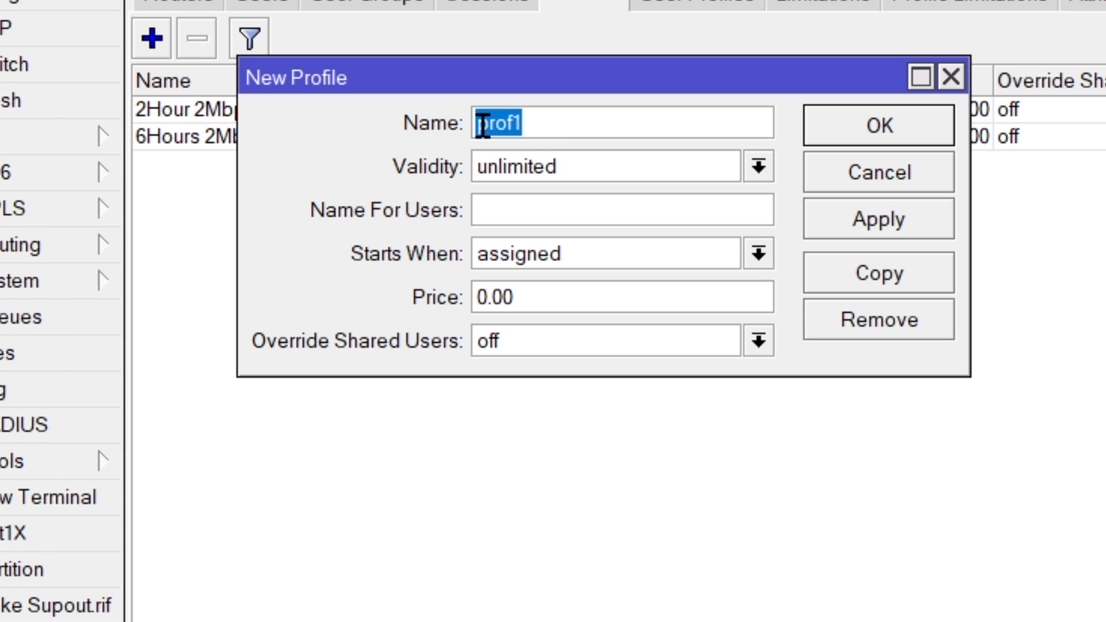
right_click(489, 122)
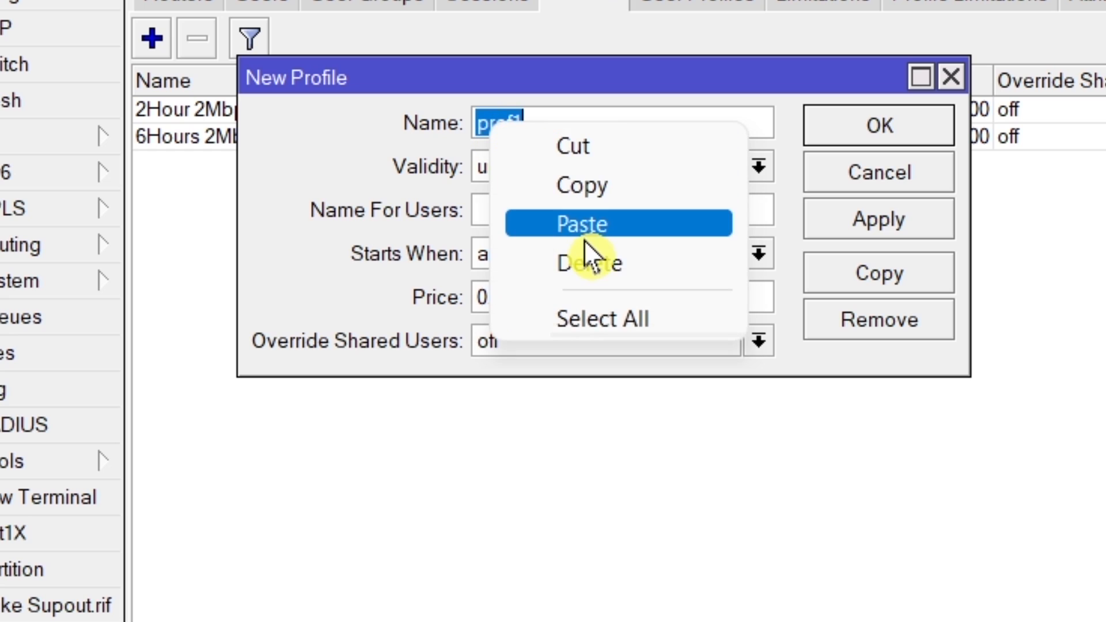
click(583, 225)
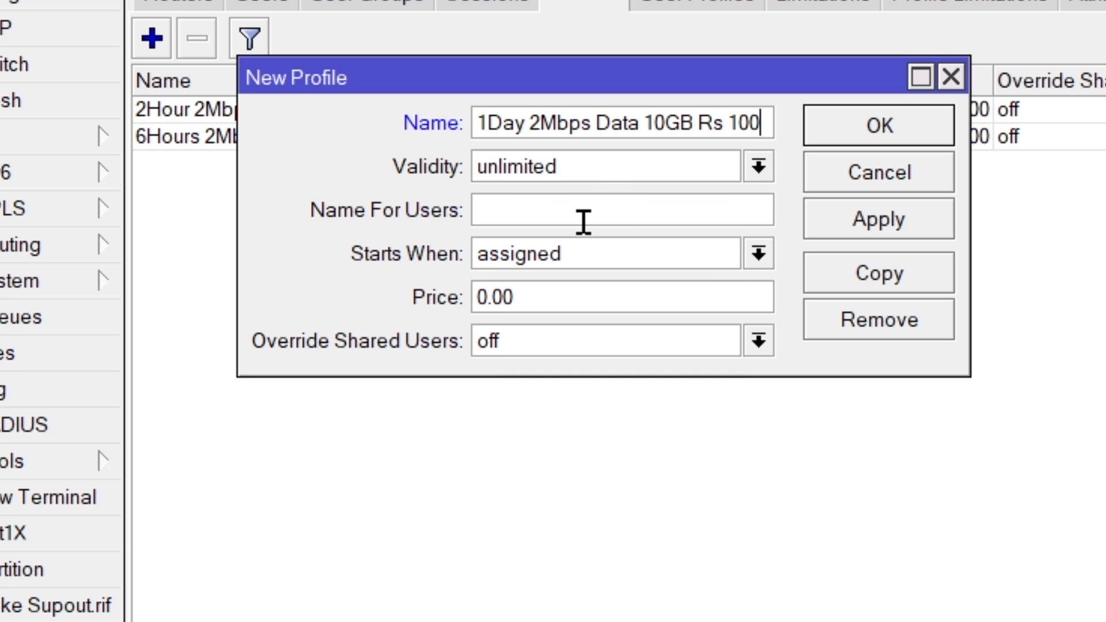
right_click(583, 222)
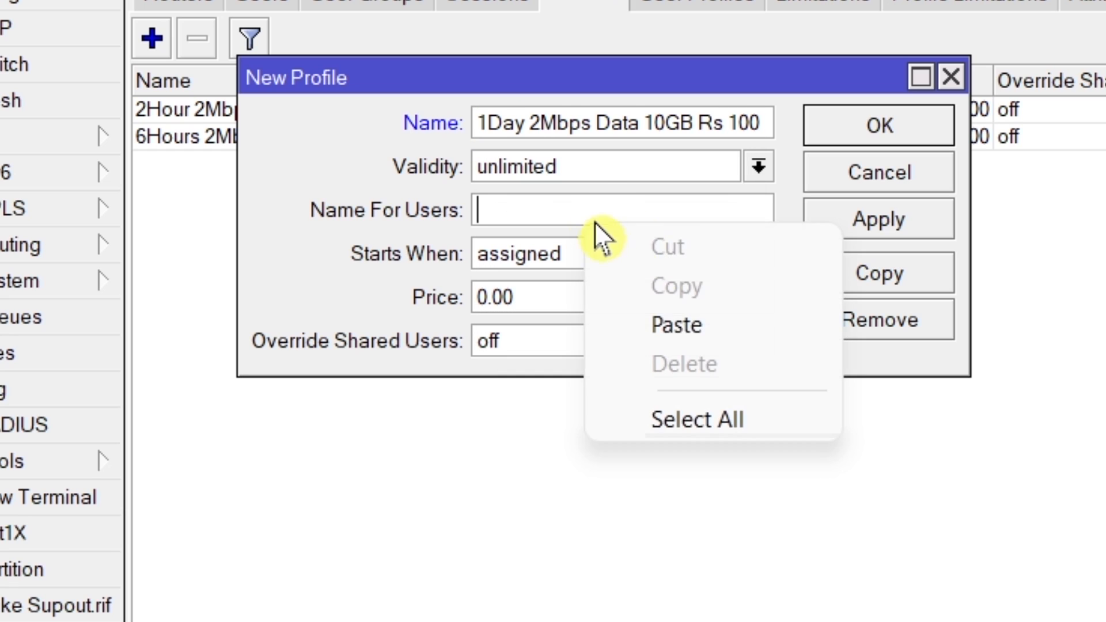
click(701, 327)
Step: Make the 1-day profile start at first auth and set its price to 100
click(600, 254)
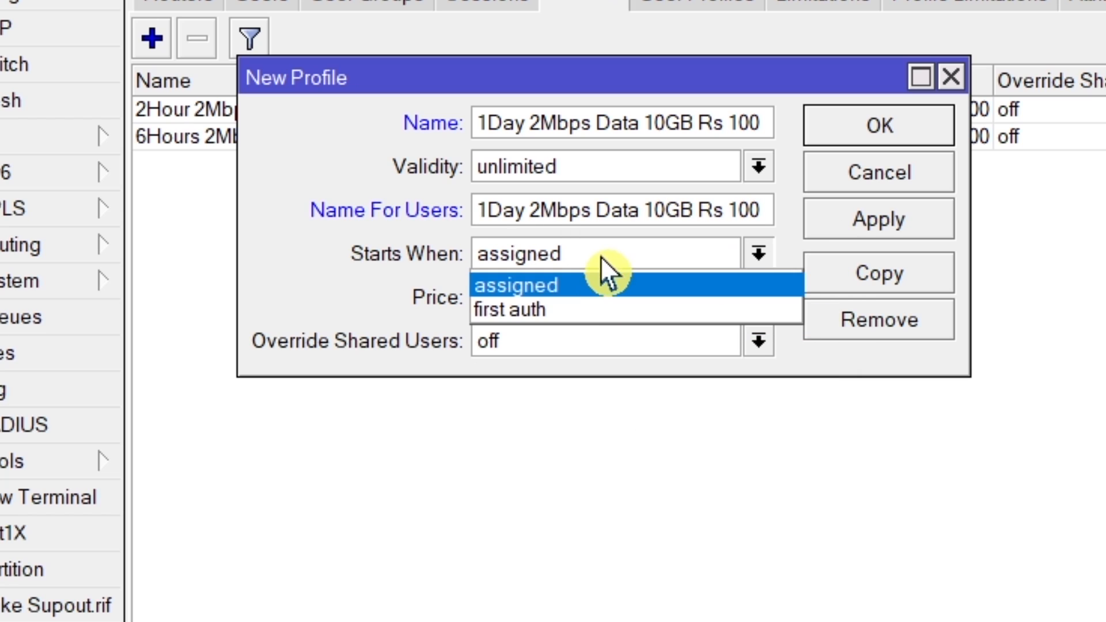
click(586, 311)
key(Tab)
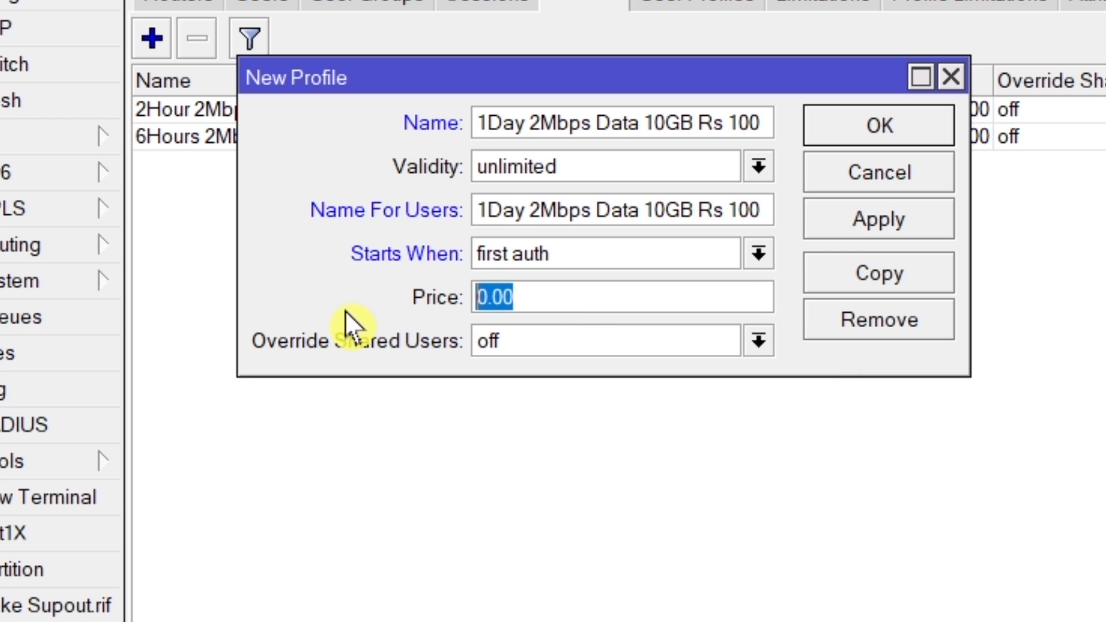
text(100)
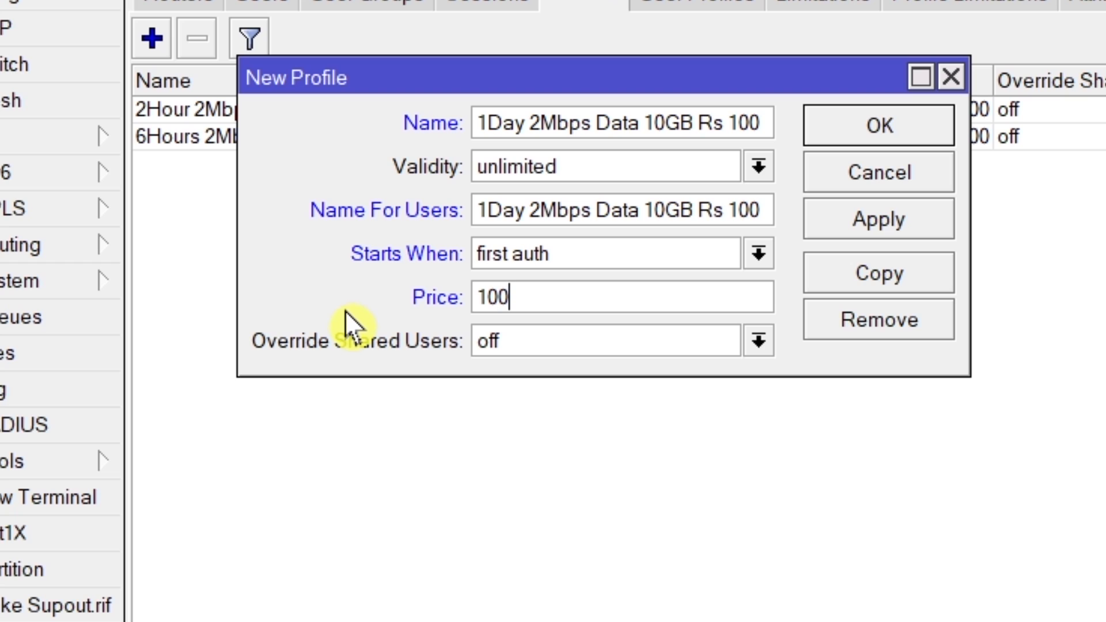
Step: Set the 1-day profile's validity to 24:00:00 and save the profile
drag(588, 172, 275, 187)
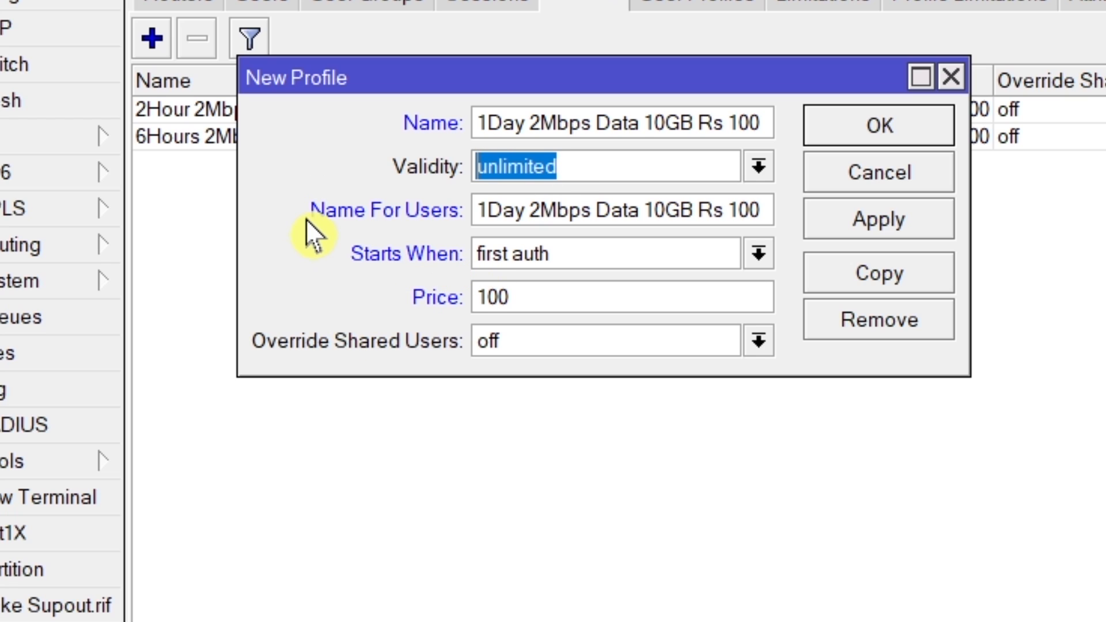
text(2)
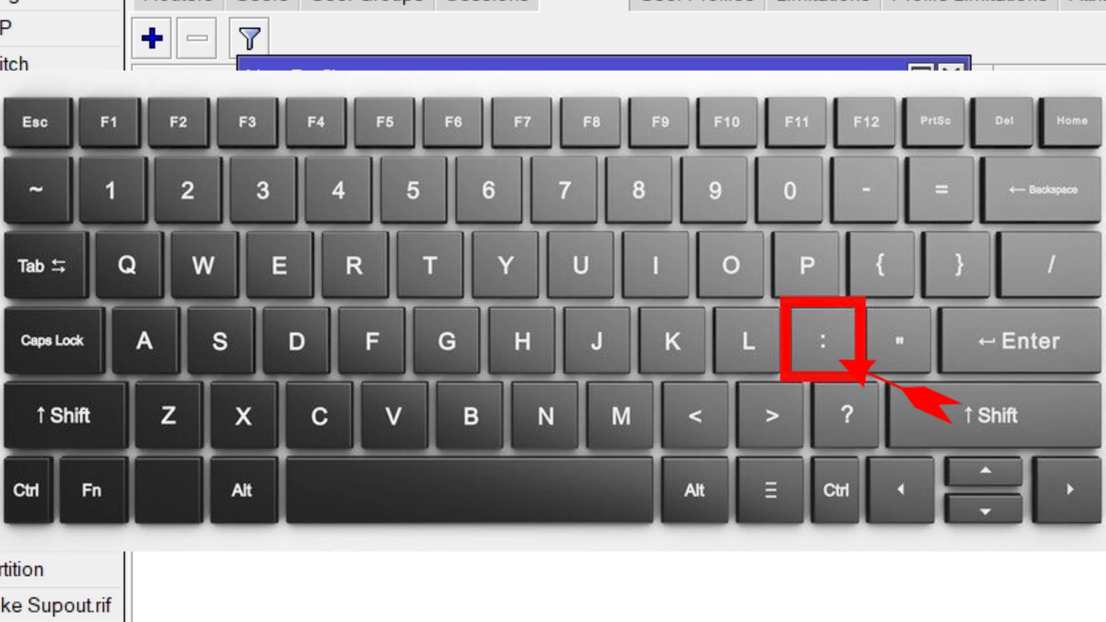
text(00:00)
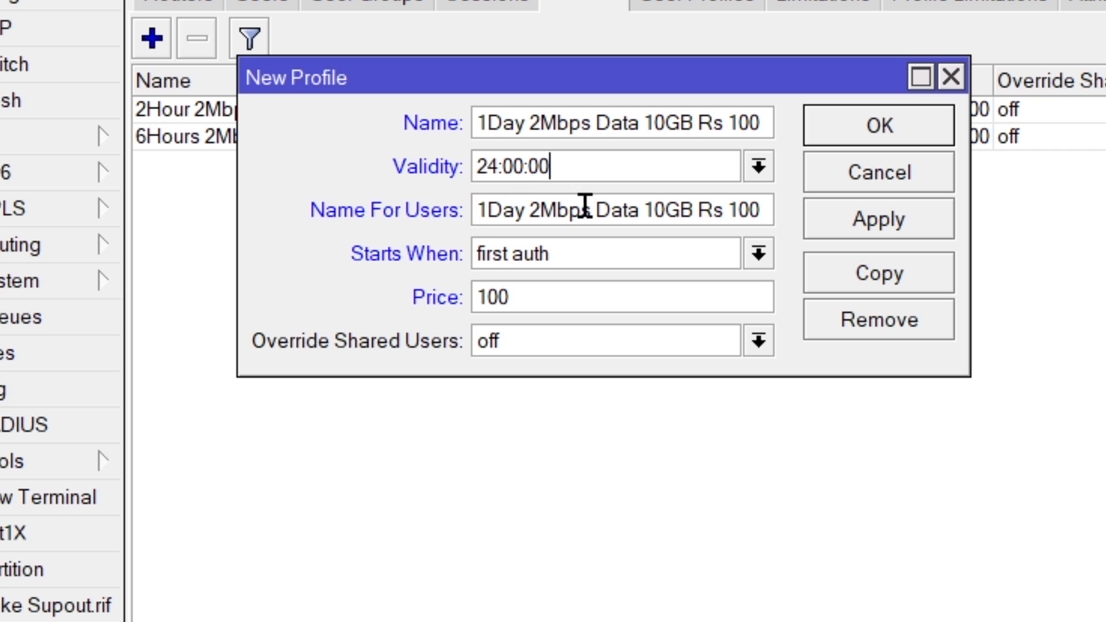
click(887, 217)
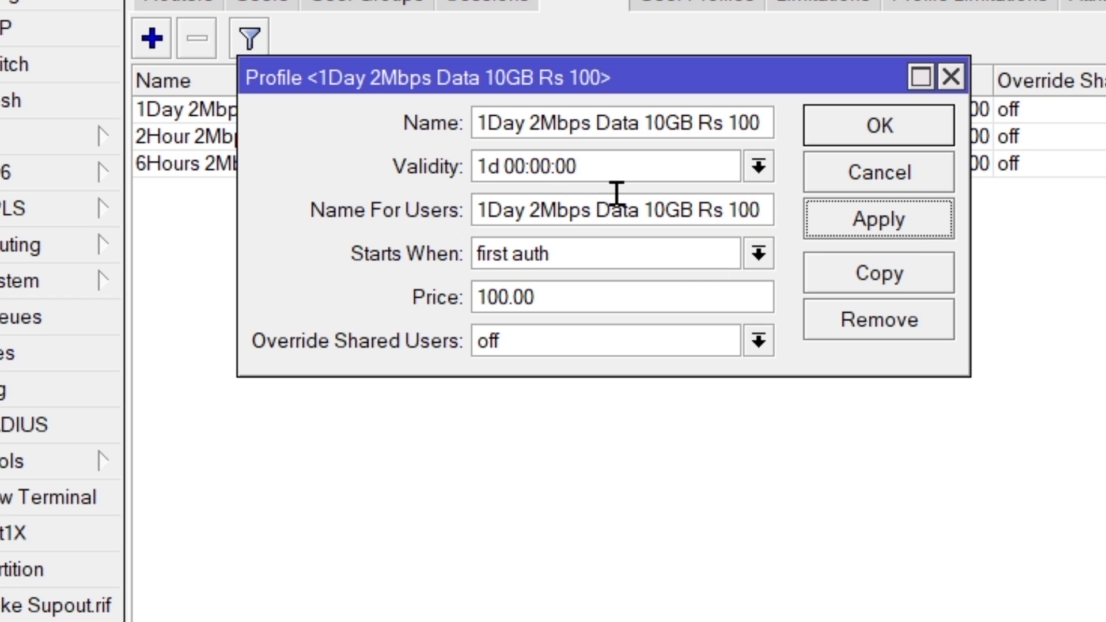
click(857, 133)
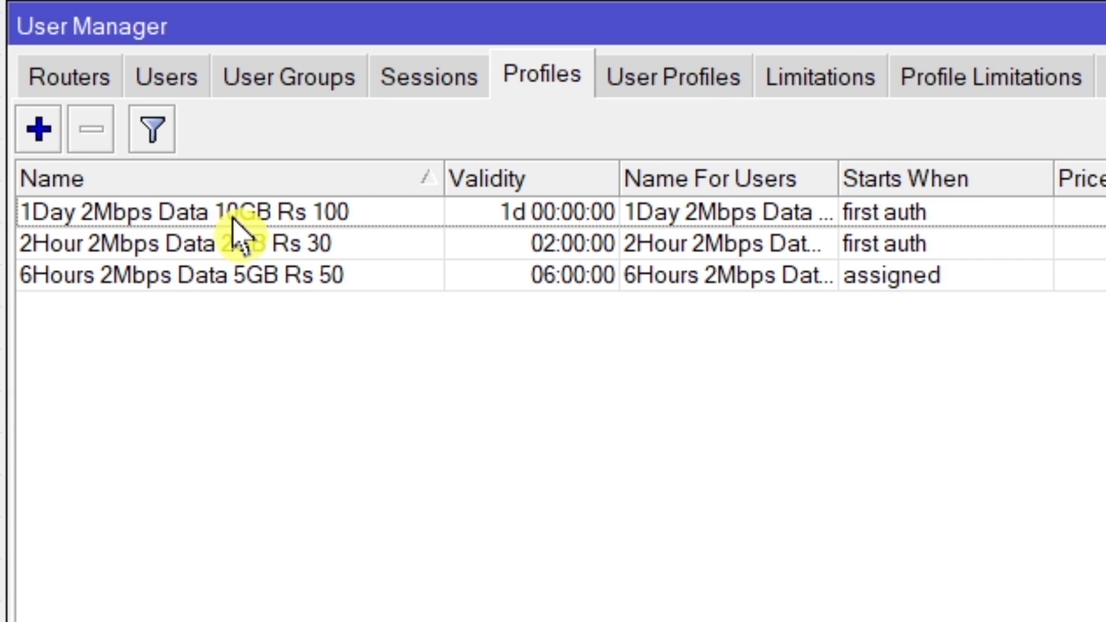
Step: Open the saved 1-day profile, duplicate it as a new profile and widen the new profile's window
double_click(236, 218)
click(934, 421)
drag(764, 239, 792, 337)
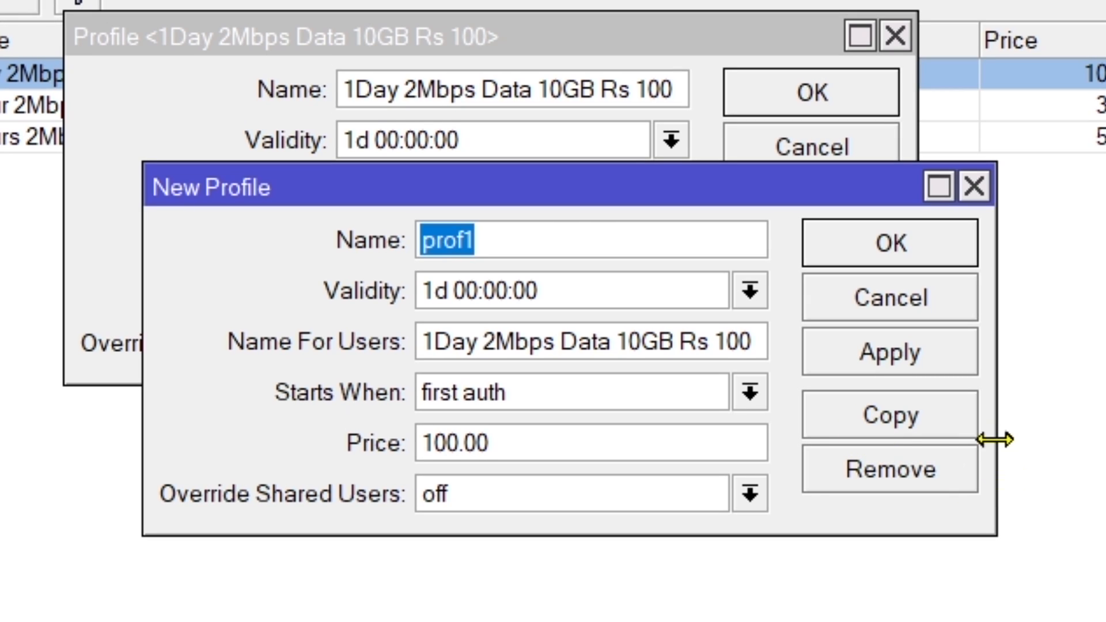
drag(995, 440, 1105, 441)
Step: Replace both Name and Name For Users of the duplicated profile with "7Day 2Mbps Data 50GB Rs 300"
right_click(403, 252)
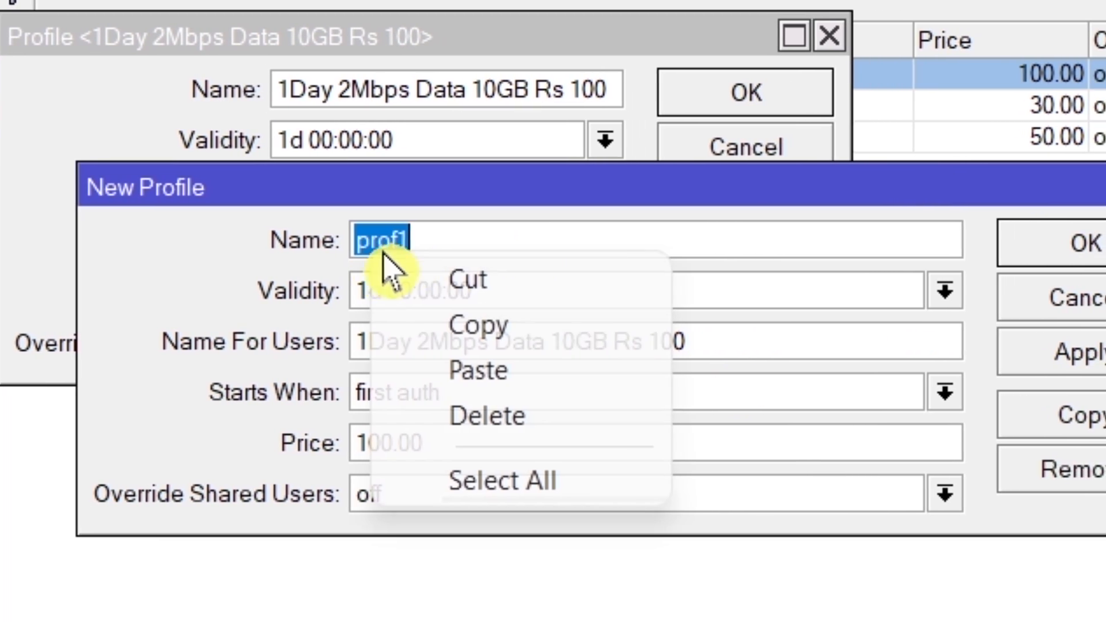
click(599, 370)
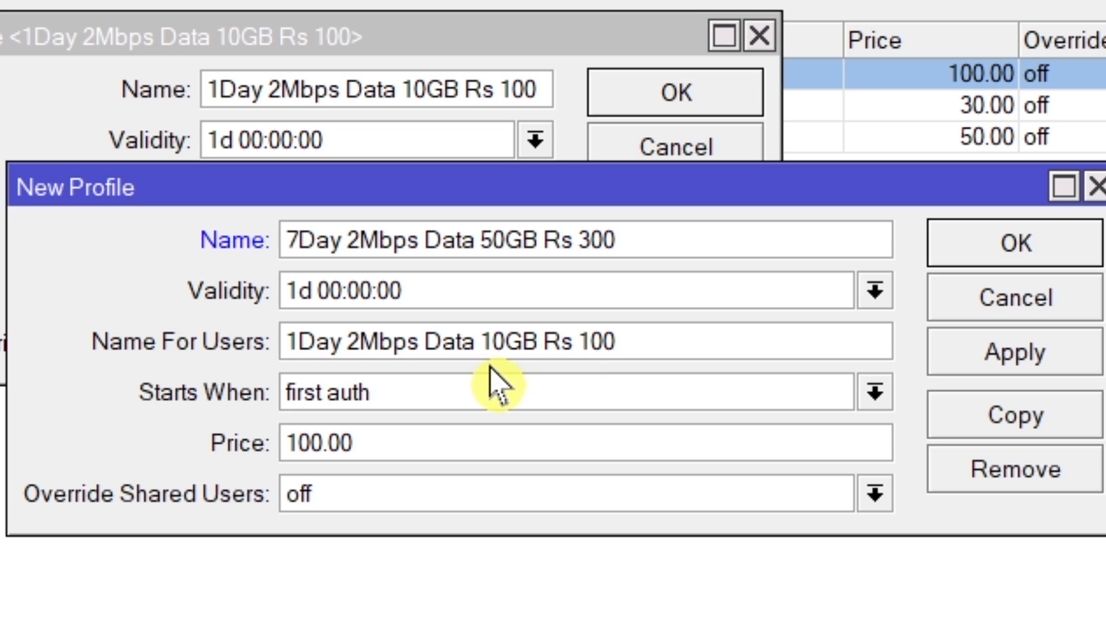
drag(662, 340, 397, 352)
right_click(399, 352)
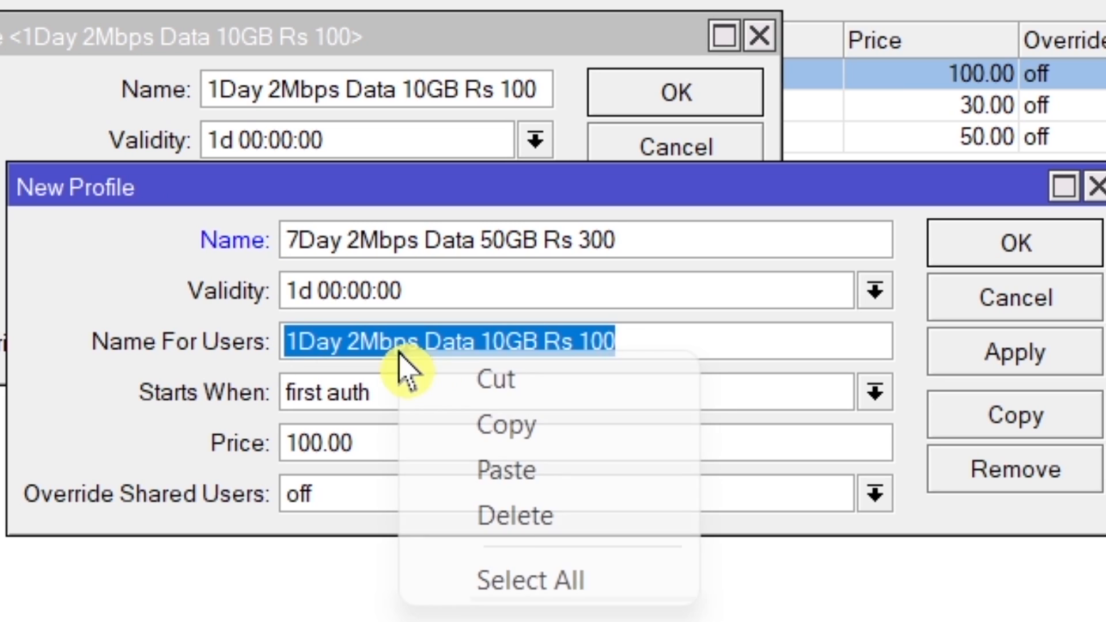
click(541, 471)
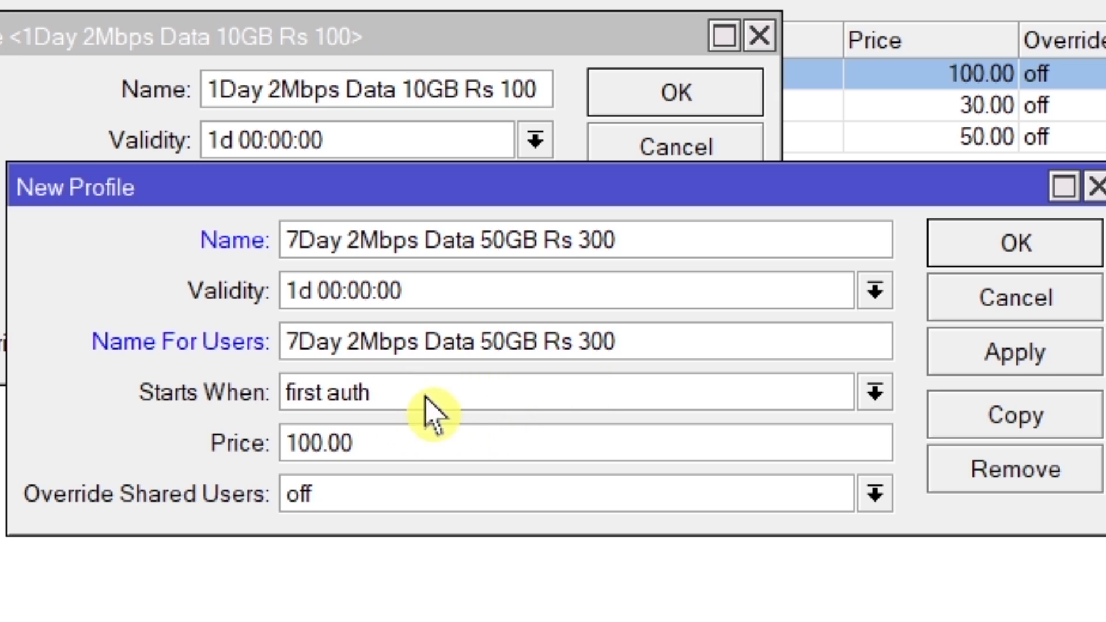
Step: Set the 7-day profile's price to 300 and validity to 7d 00:00:00, and apply the settings
click(381, 441)
drag(382, 441, 77, 464)
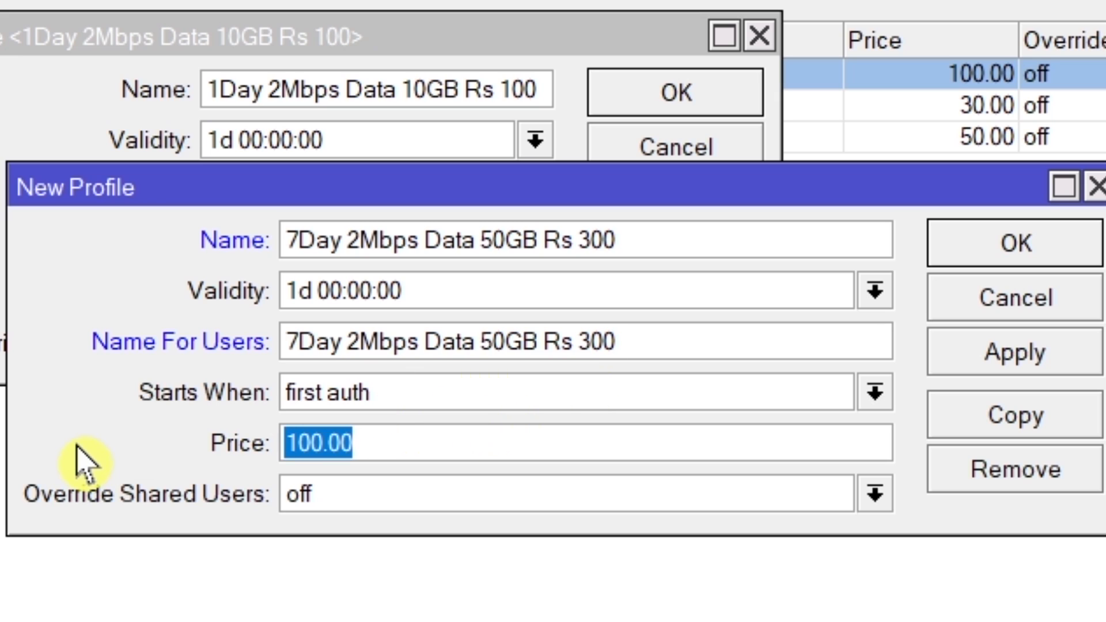
text(300)
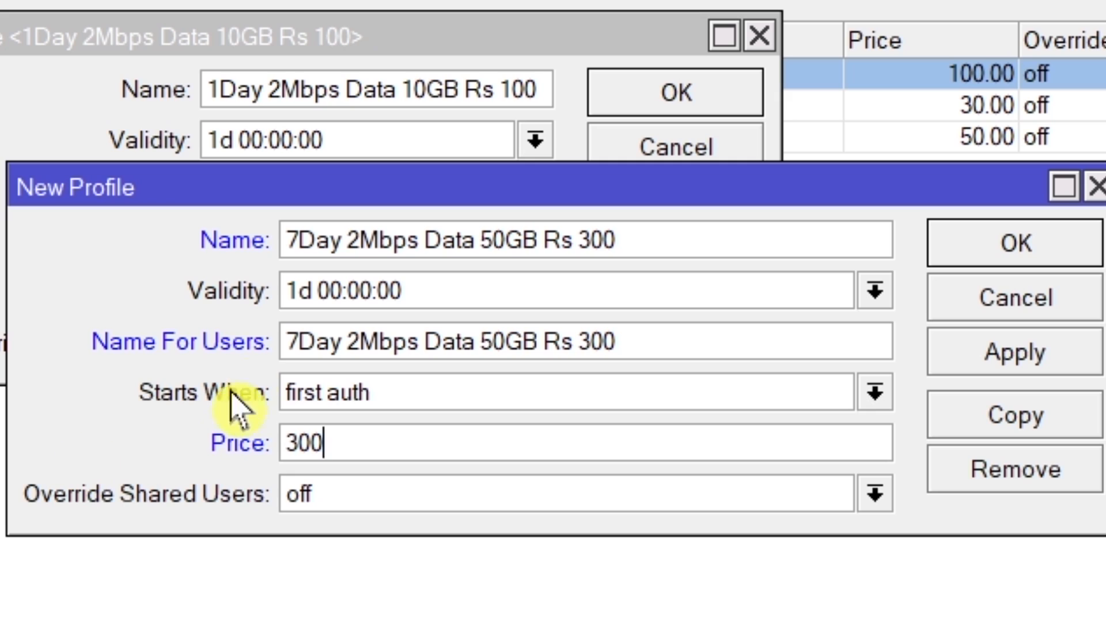
drag(298, 291, 240, 291)
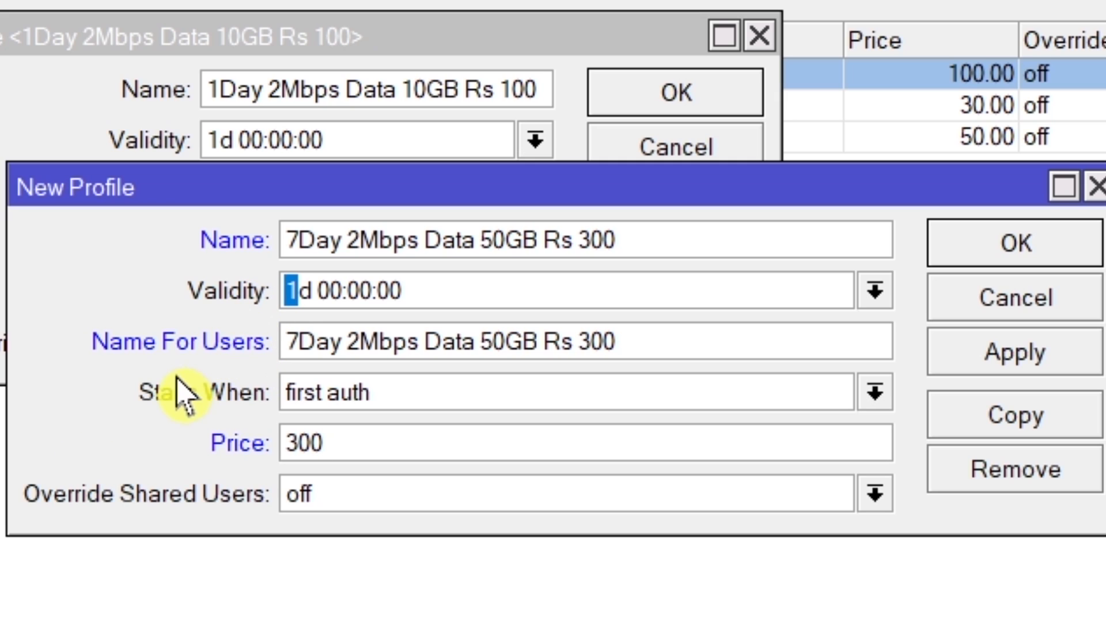
text(7)
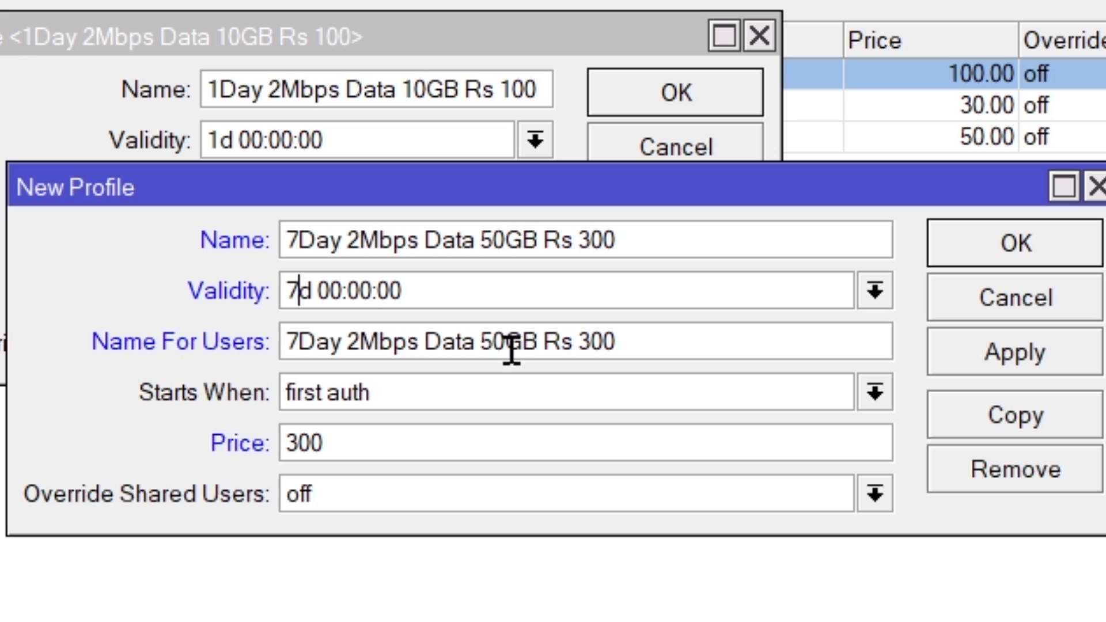
click(976, 354)
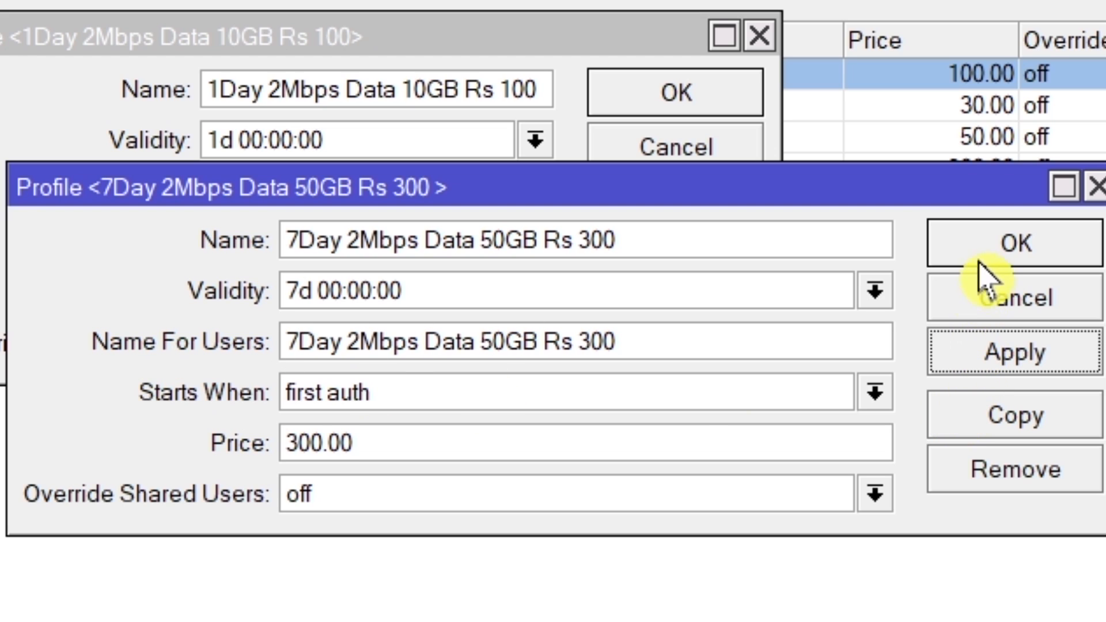
Step: Duplicate the 7-day profile as a new profile and widen the new profile's window
click(1020, 423)
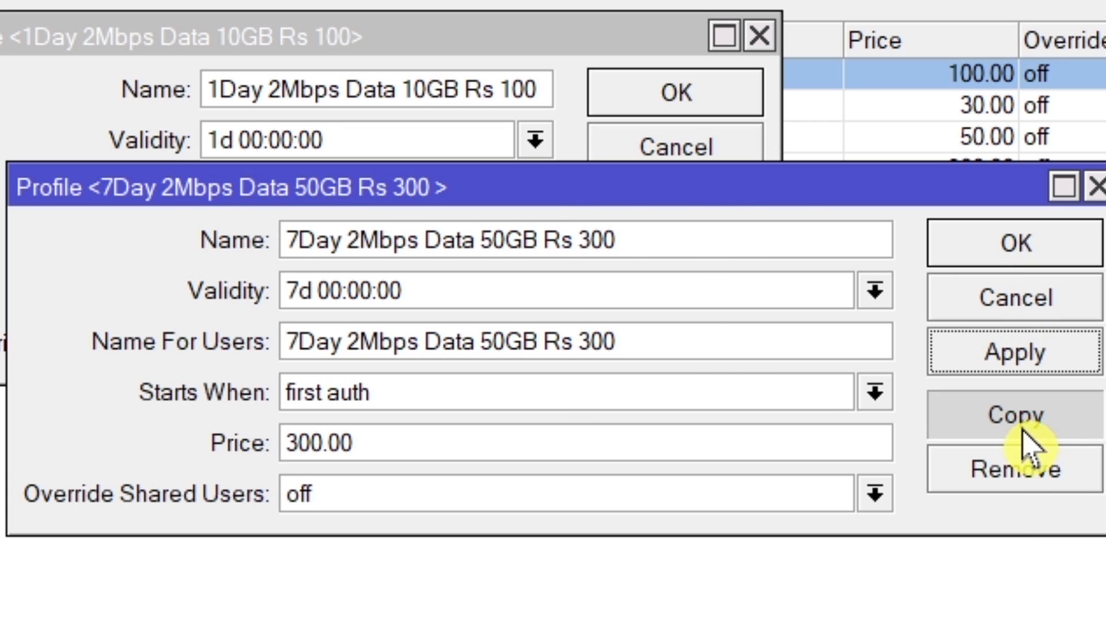
drag(487, 92, 487, 186)
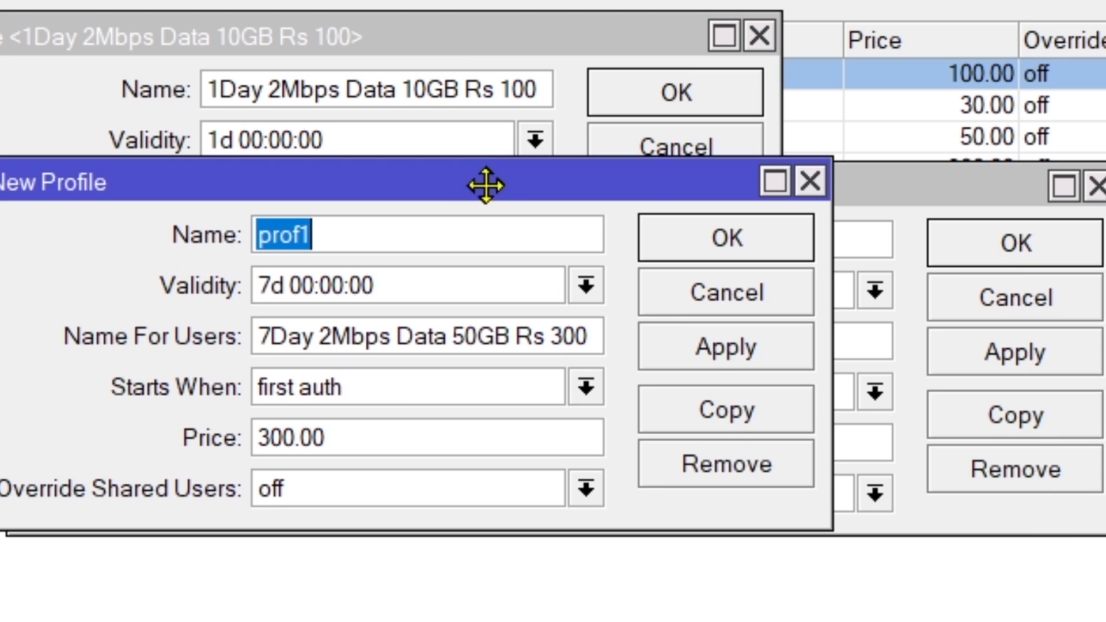
drag(833, 461, 1105, 455)
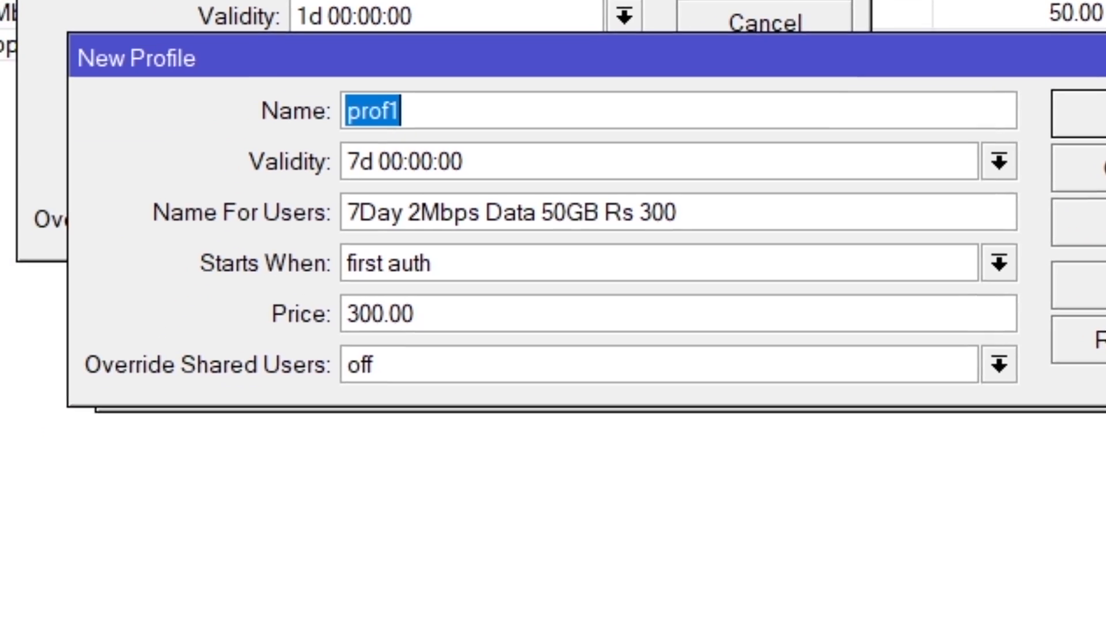
Step: Copy the plan name "1Month 2Mbps Data 100GB Rs 1000" from Notepad and return to WinBox
key(alt+Tab)
drag(585, 453, 33, 451)
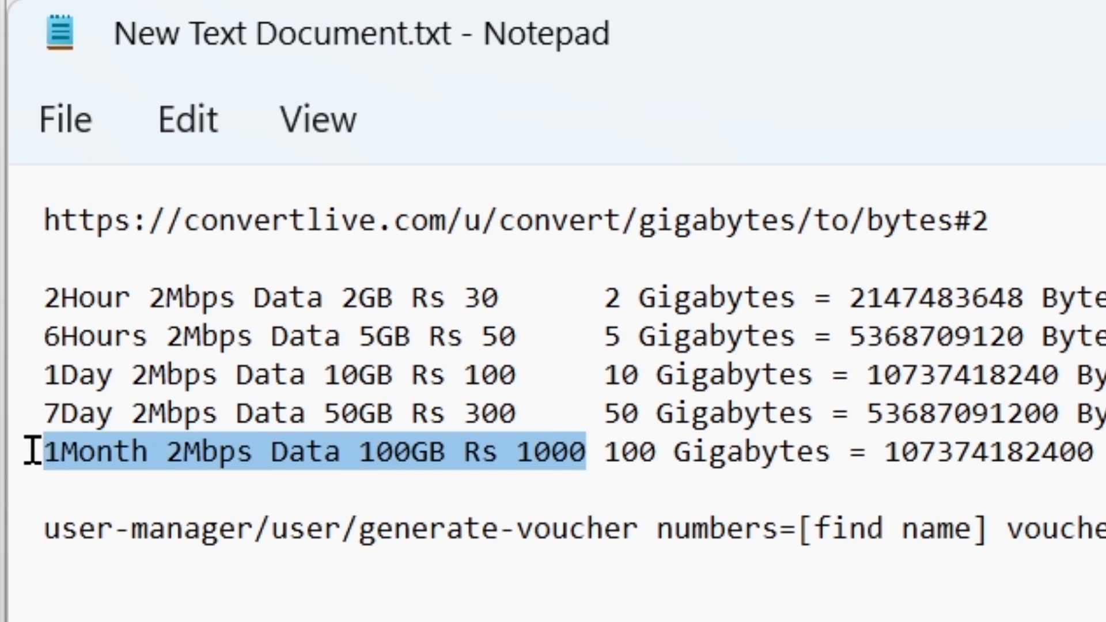
right_click(157, 454)
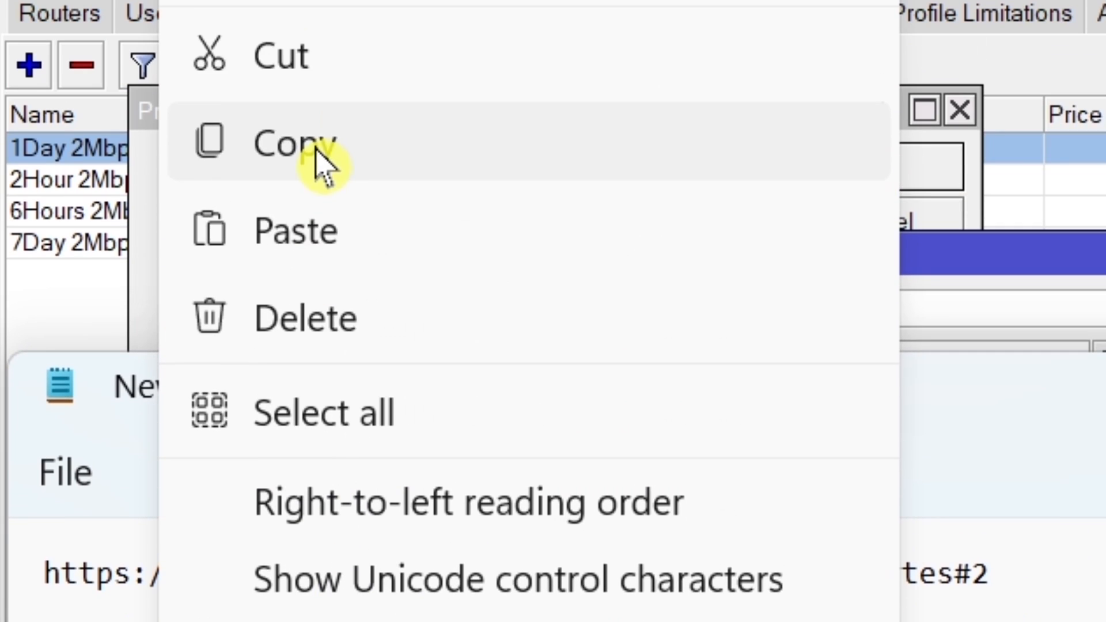
click(320, 165)
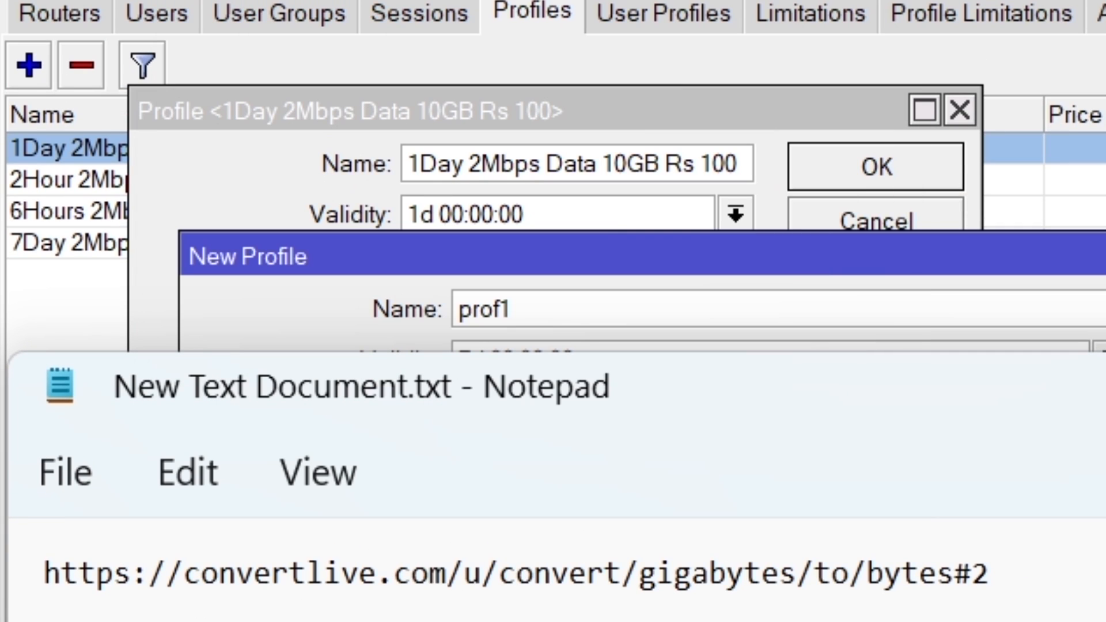
click(1103, 387)
Step: Replace both Name and Name For Users of the new profile with "1Month 2Mbps Data 100GB Rs 1000"
right_click(491, 312)
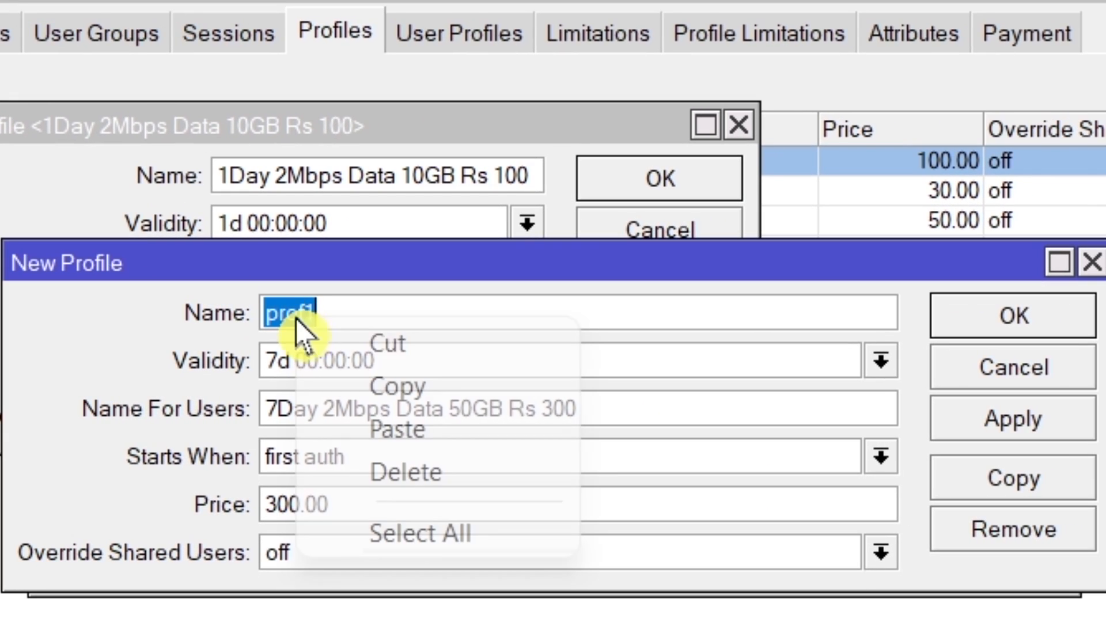
click(452, 429)
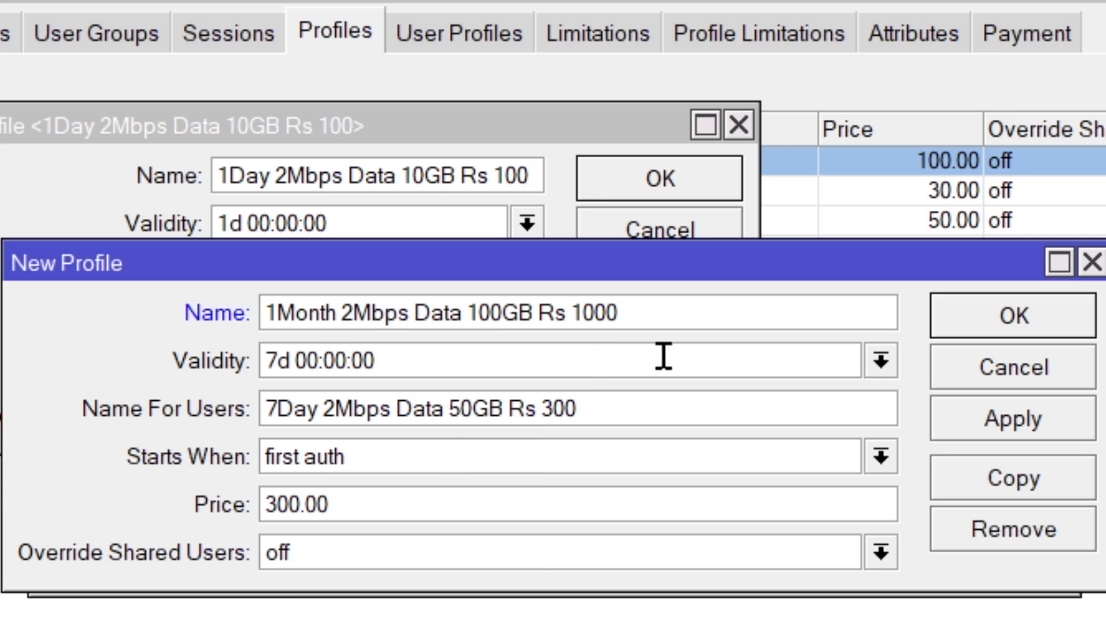
triple_click(385, 423)
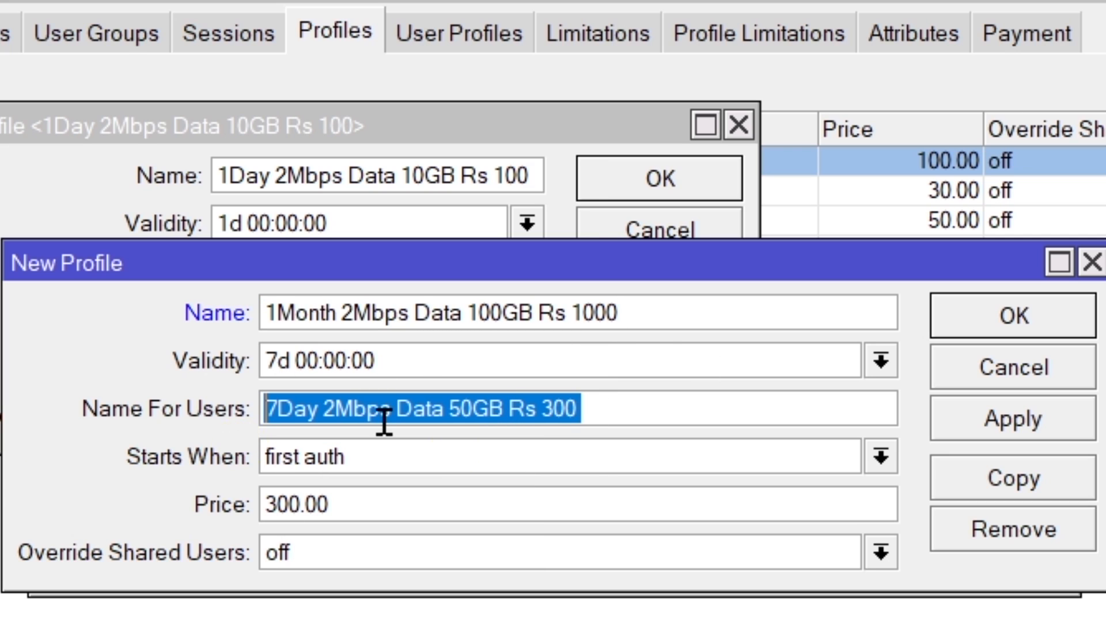
right_click(384, 424)
click(518, 530)
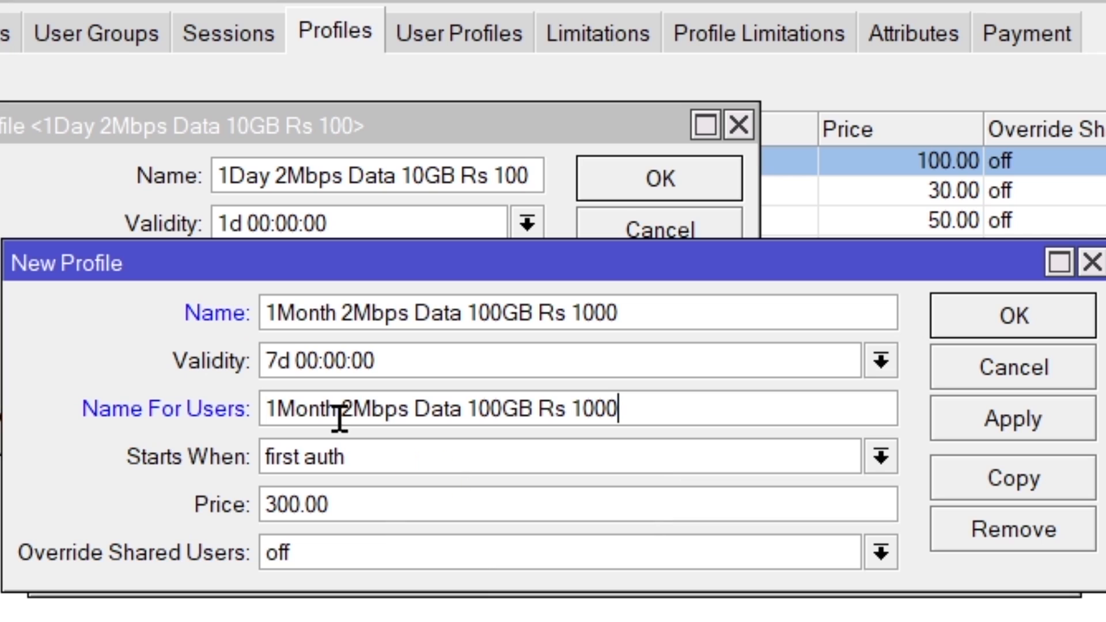
Step: Set the 1-month profile's validity to 30d 00:00:00 and its price to 1000, and save the profile
drag(276, 362, 247, 363)
text(30)
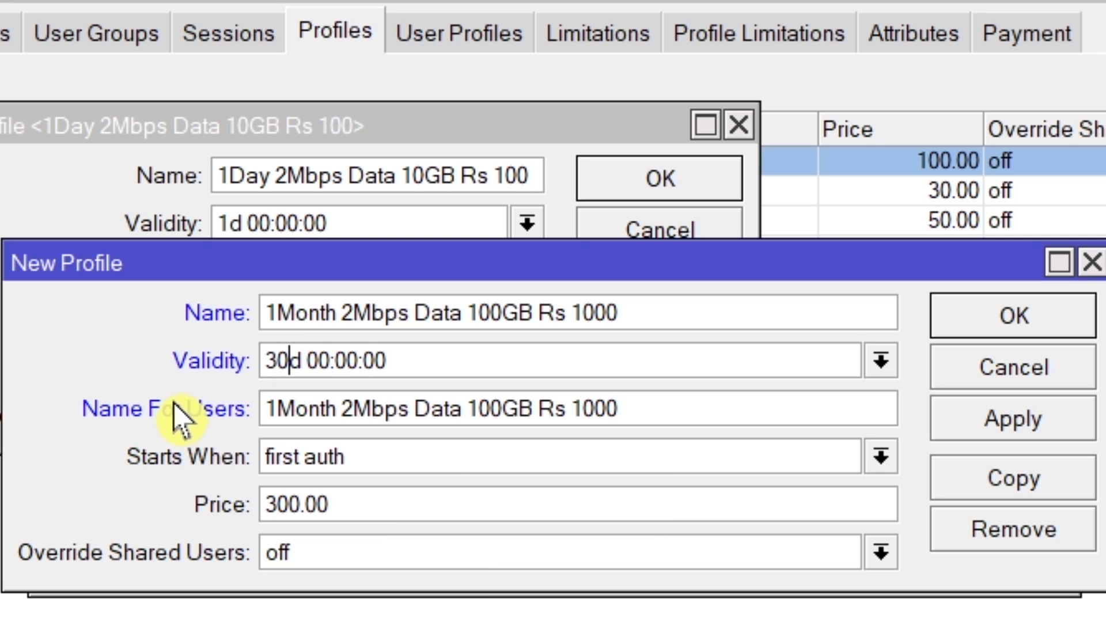
drag(395, 507, 178, 506)
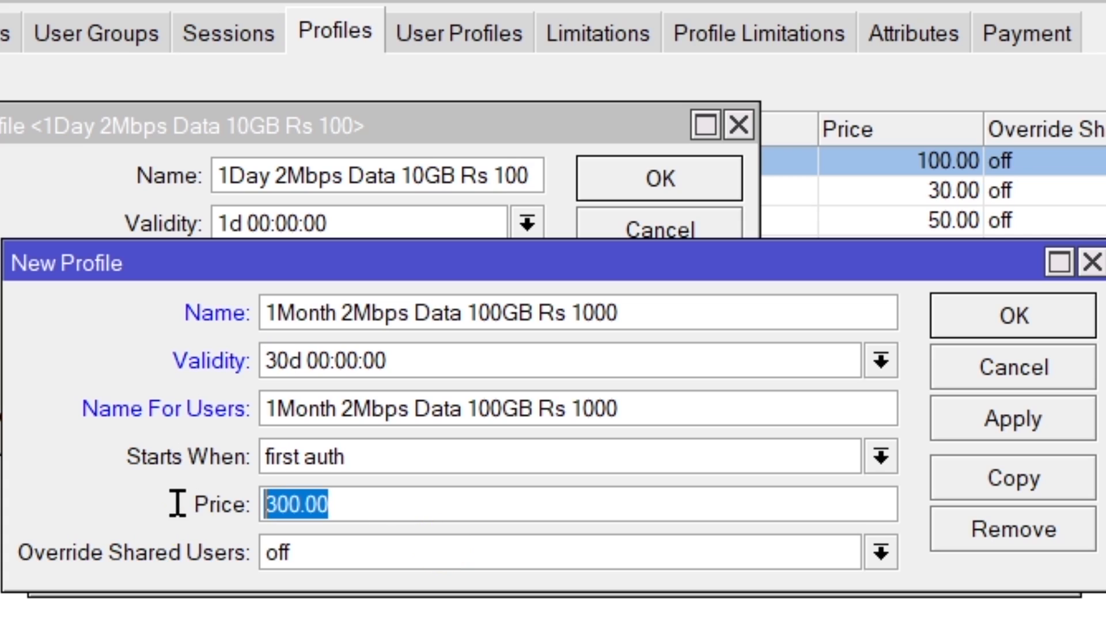
text(1000)
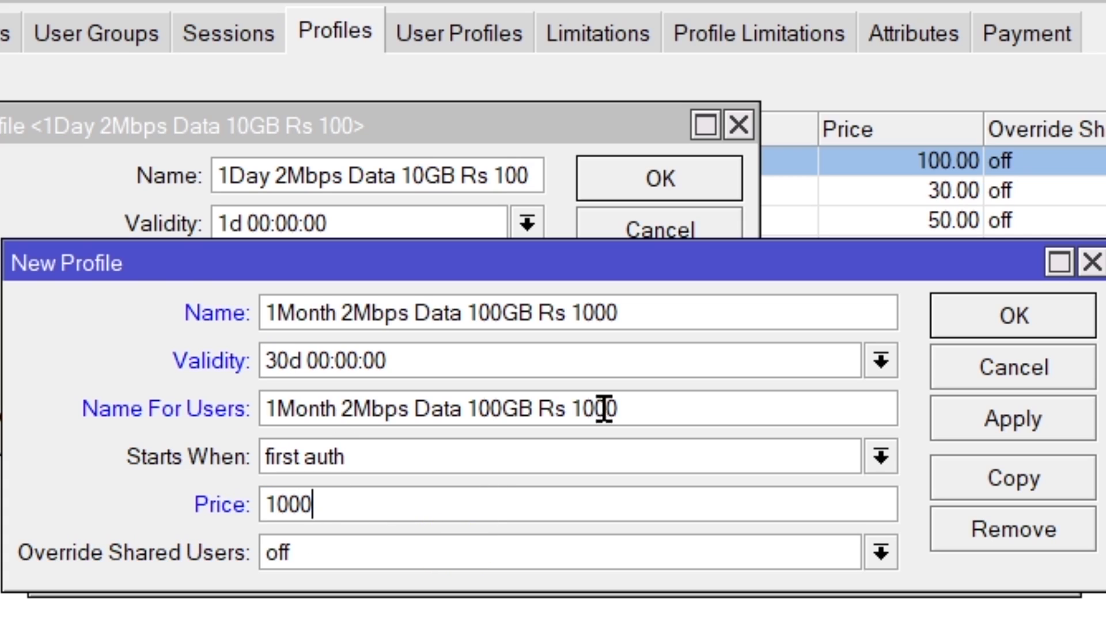
click(946, 439)
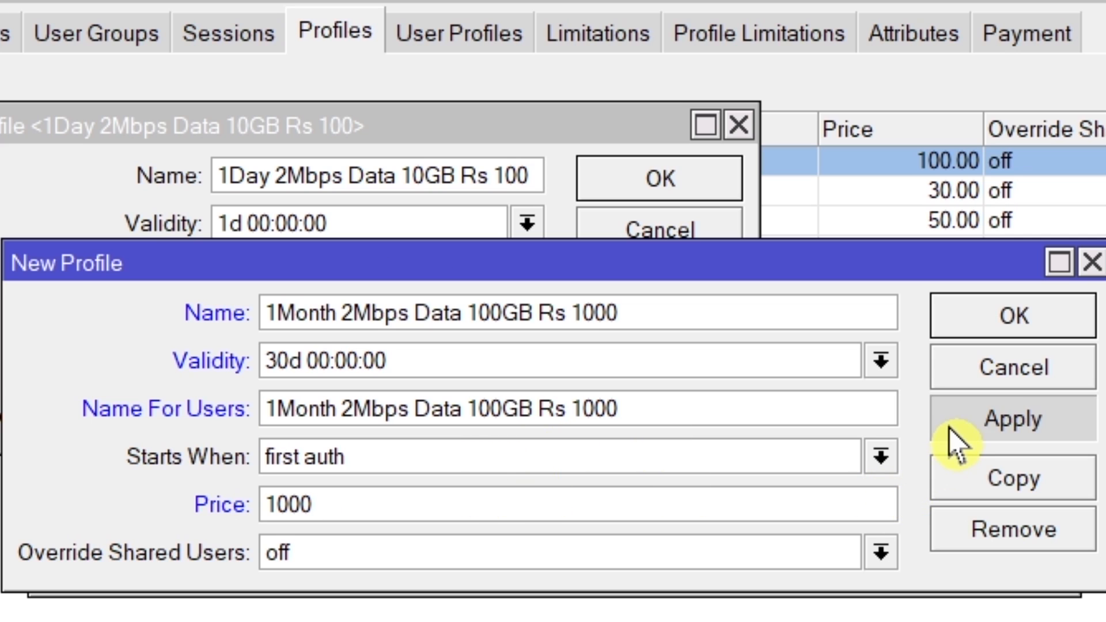
click(958, 333)
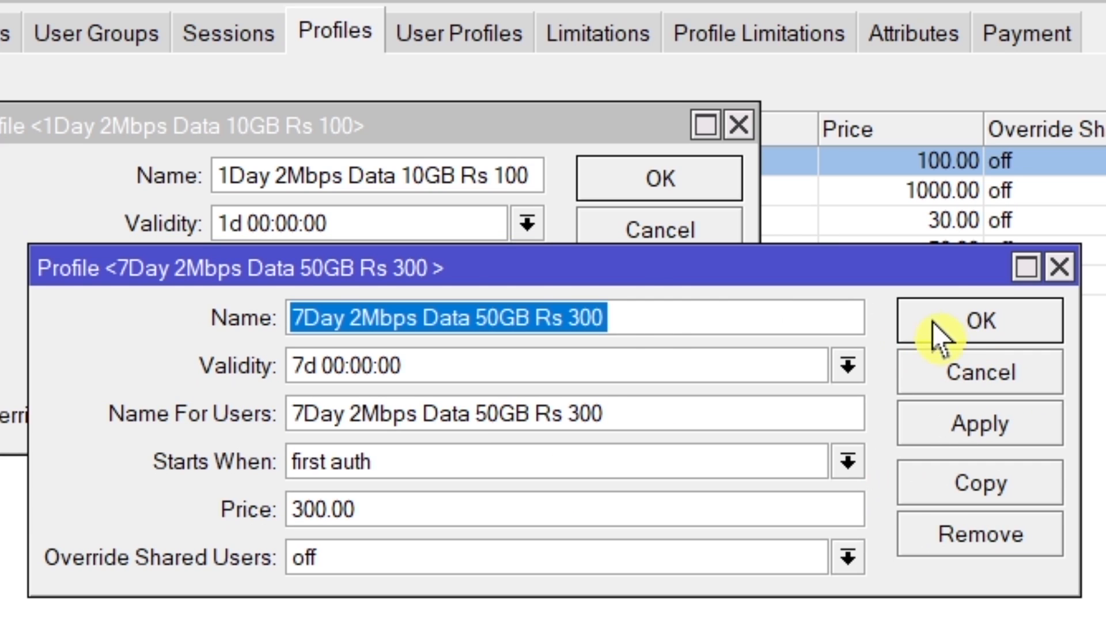
Step: Close the remaining open profile windows and widen the Name For Users column to show the full plan names
click(904, 323)
click(711, 279)
click(680, 228)
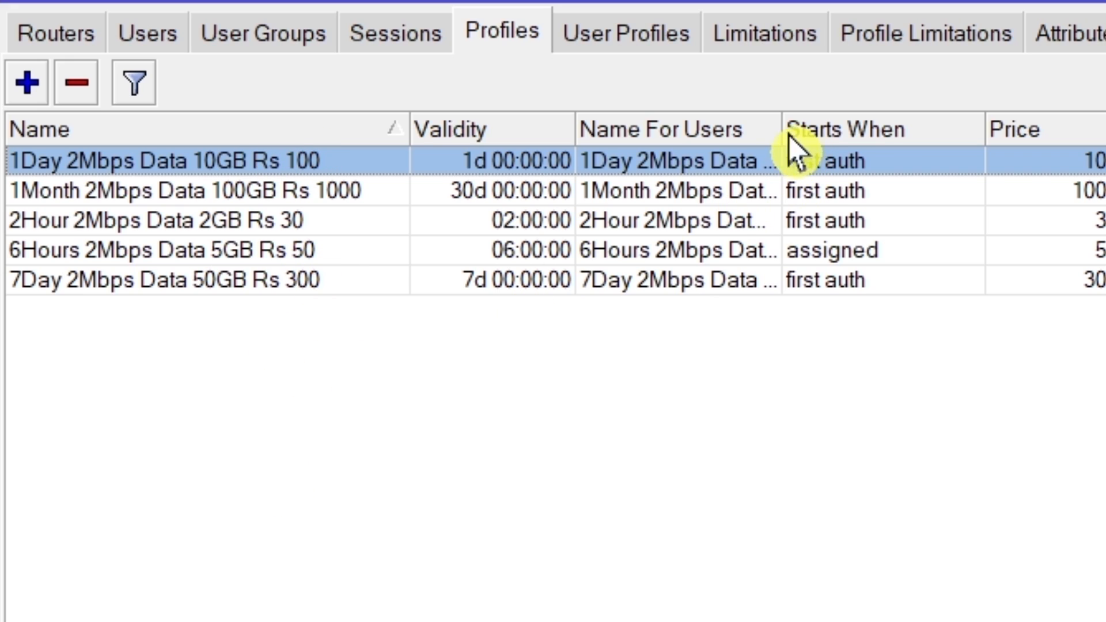
drag(782, 127, 987, 137)
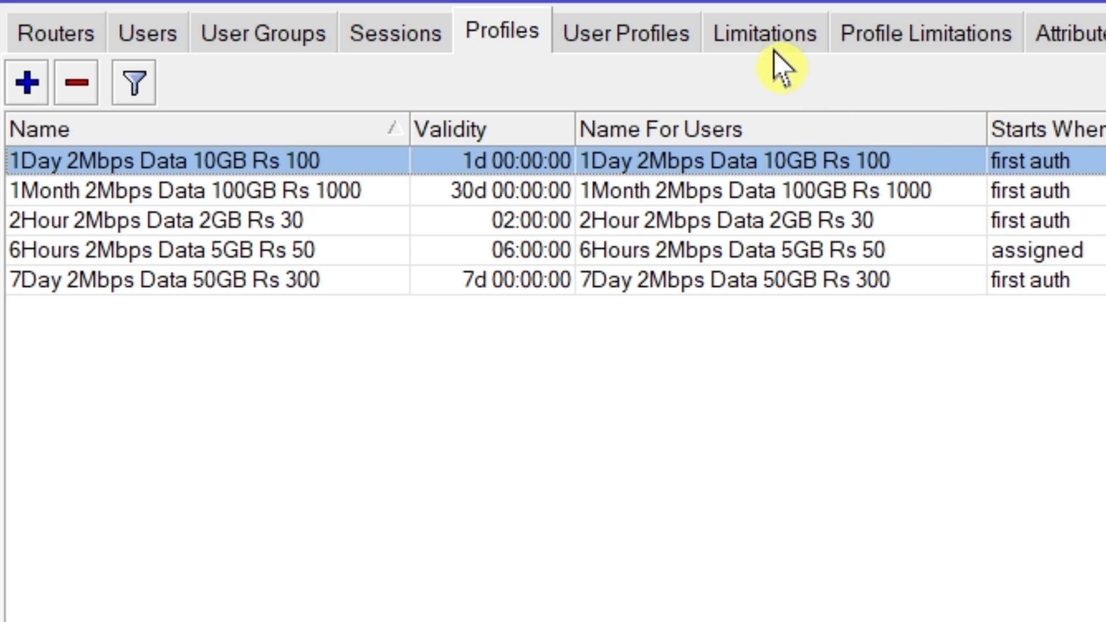
Step: Create a new limitation in User Manager and name it "2Hour 2Mbps Data 2GB Rs 30"
click(768, 36)
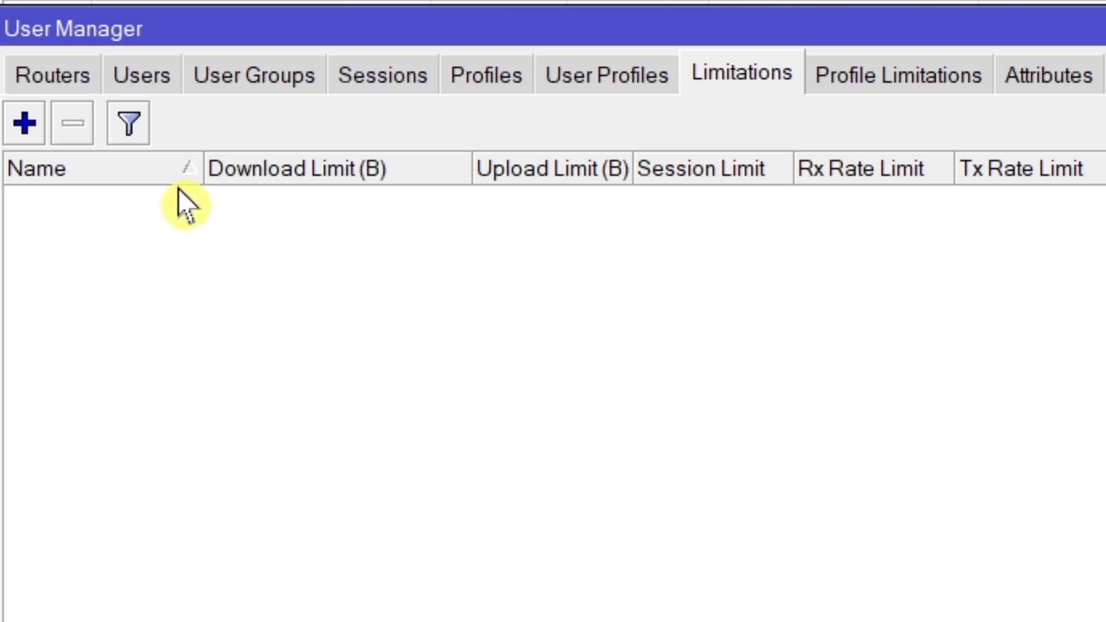
click(23, 131)
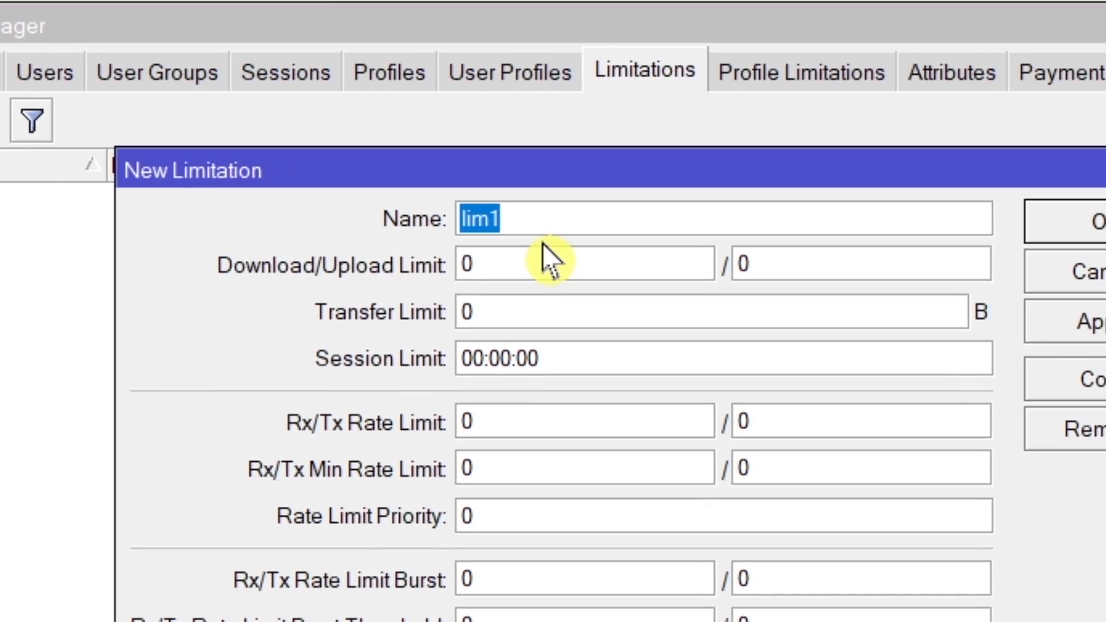
right_click(436, 225)
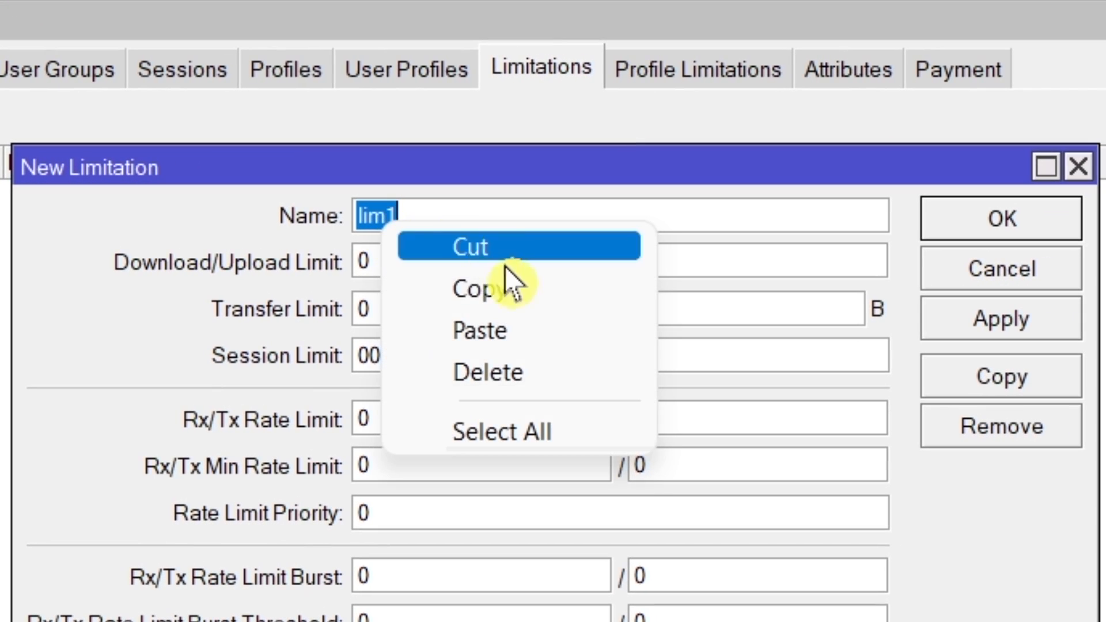
click(520, 333)
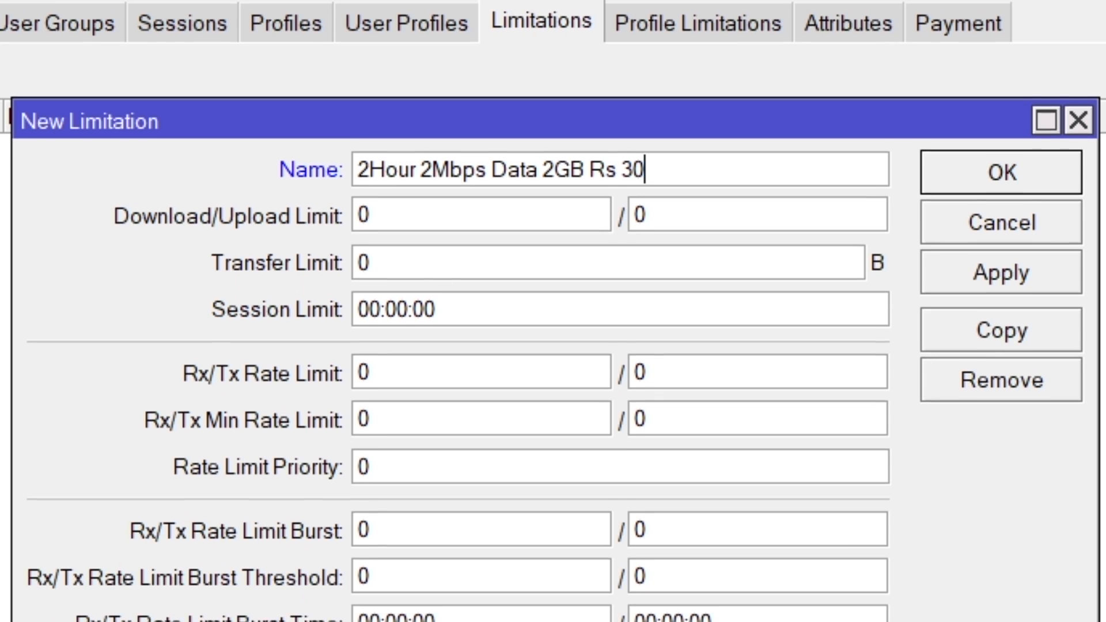
key(alt+Tab)
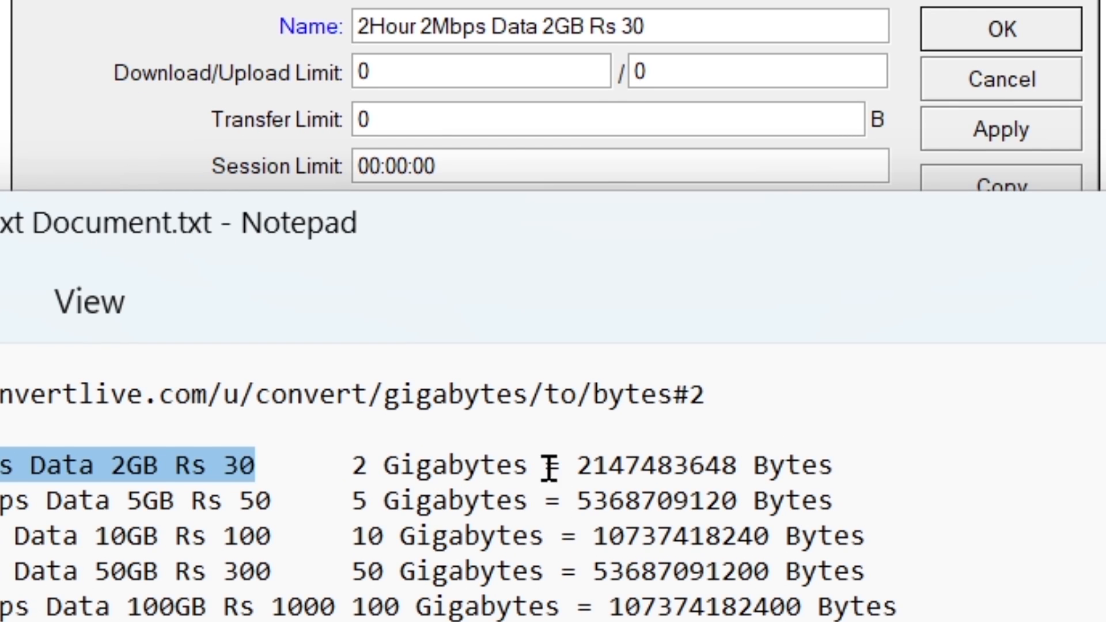
drag(576, 464, 741, 459)
key(ctrl+c)
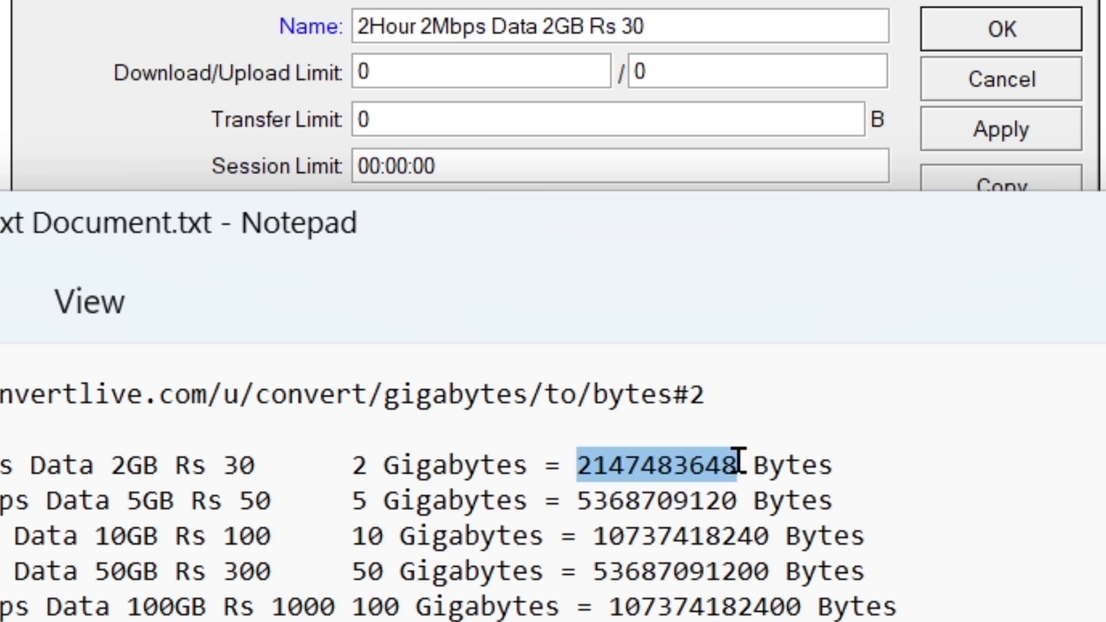
right_click(704, 467)
click(806, 0)
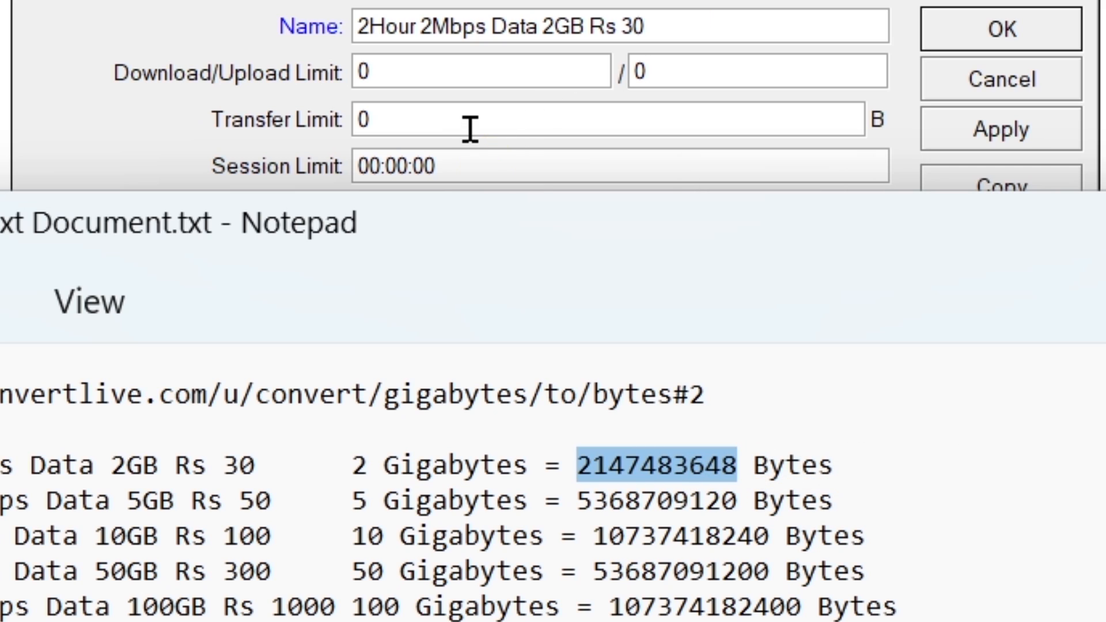
drag(470, 129, 236, 124)
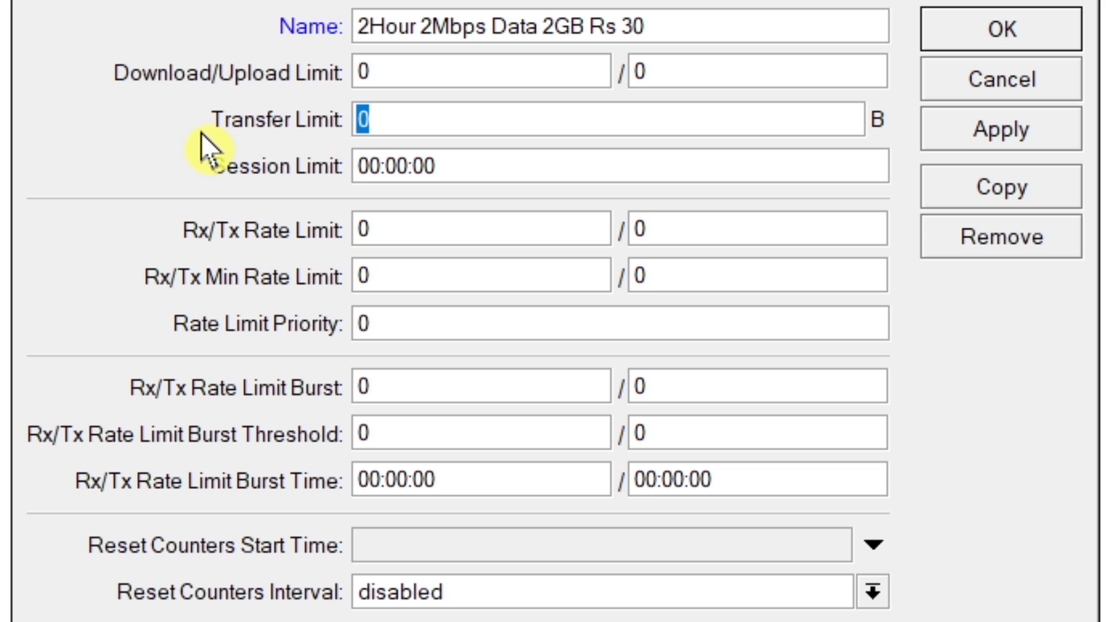
key(ctrl+v)
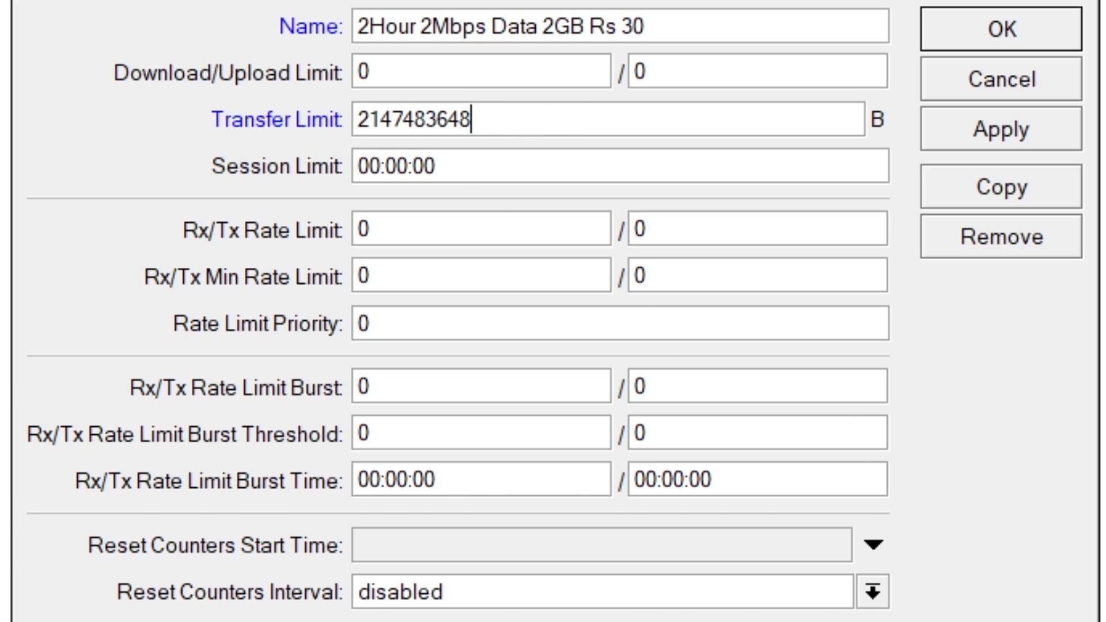
key(alt+Tab)
drag(713, 391, 1, 387)
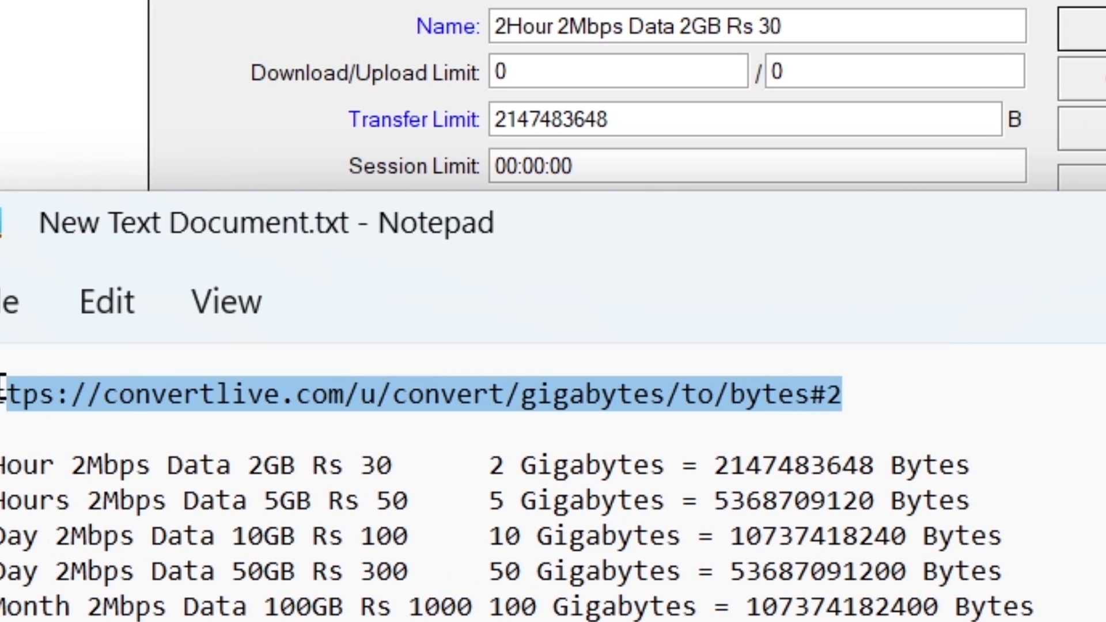
right_click(136, 386)
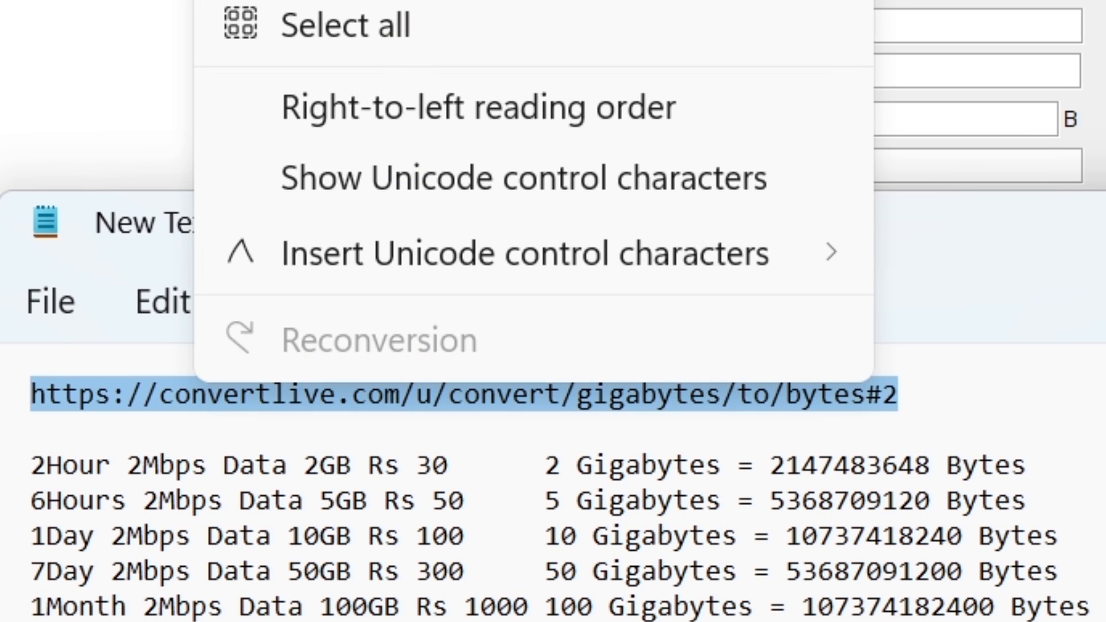
key(Escape)
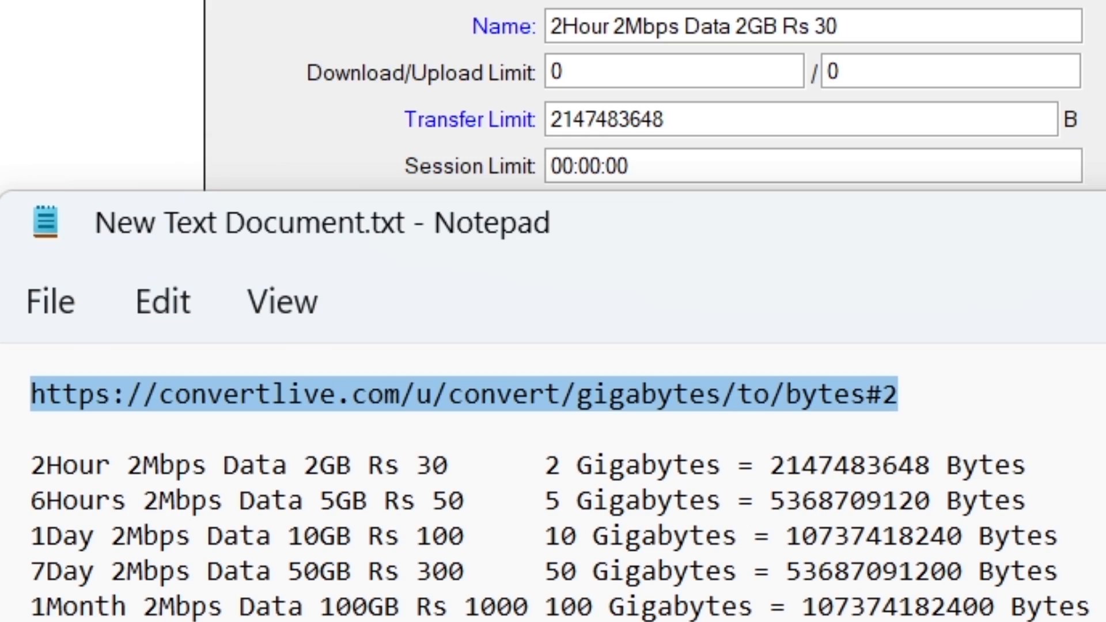
key(alt+Tab)
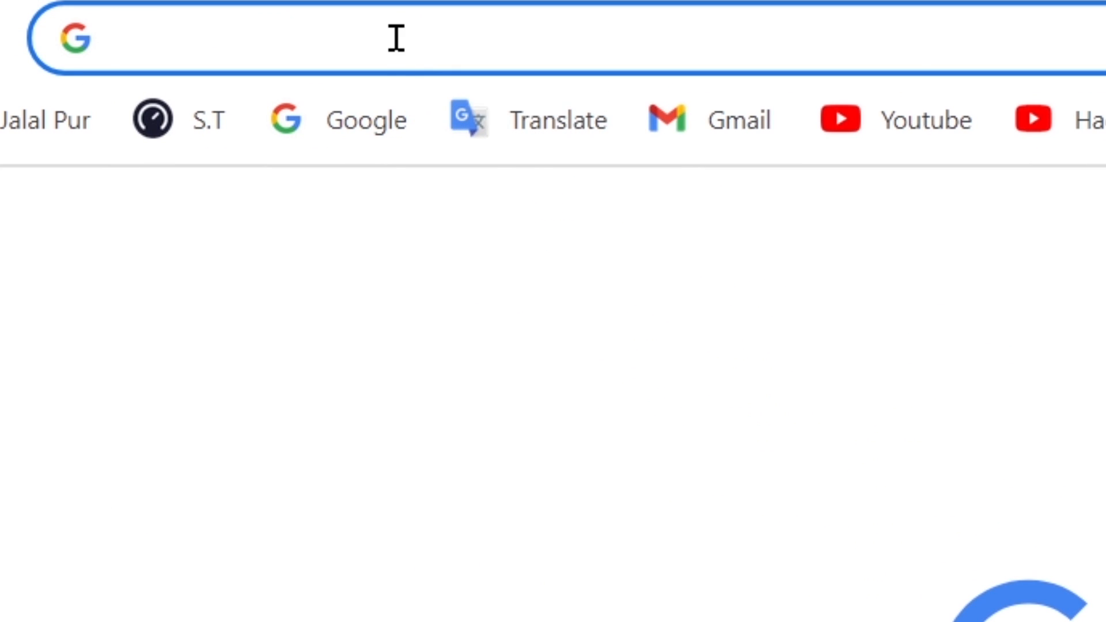
right_click(395, 37)
click(583, 368)
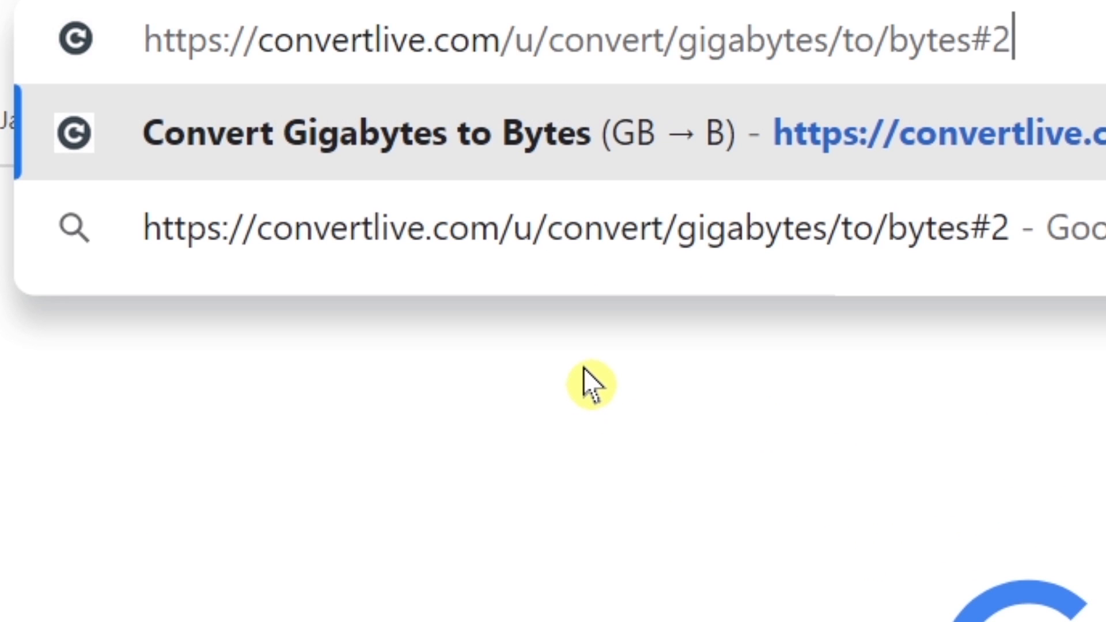
key(Return)
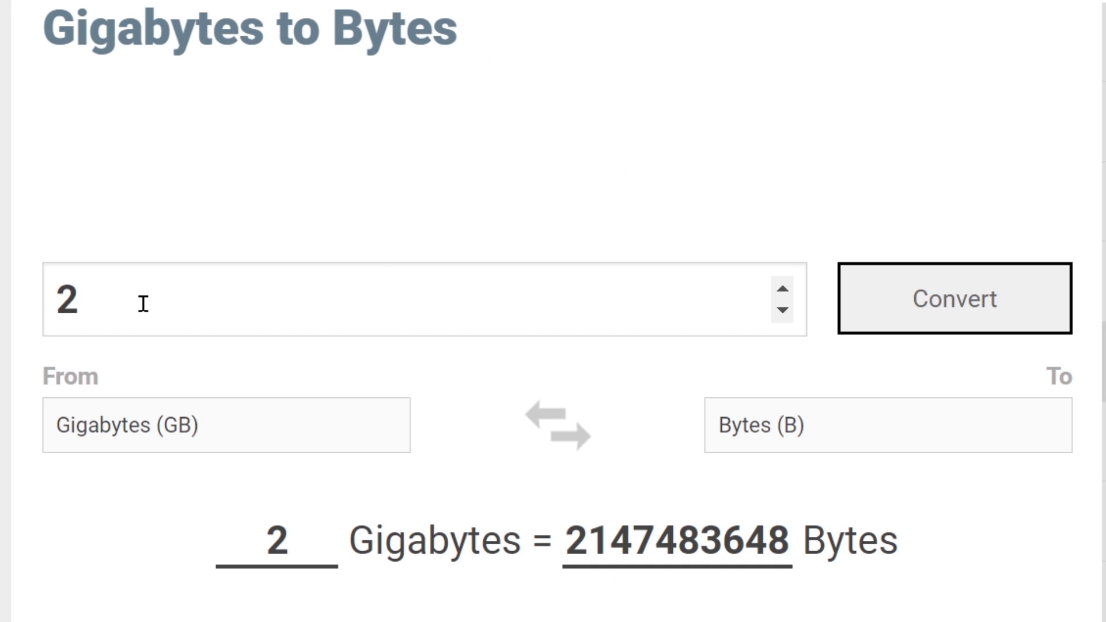
Step: Convert 2 gigabytes to bytes and examine the result
drag(86, 299, 44, 301)
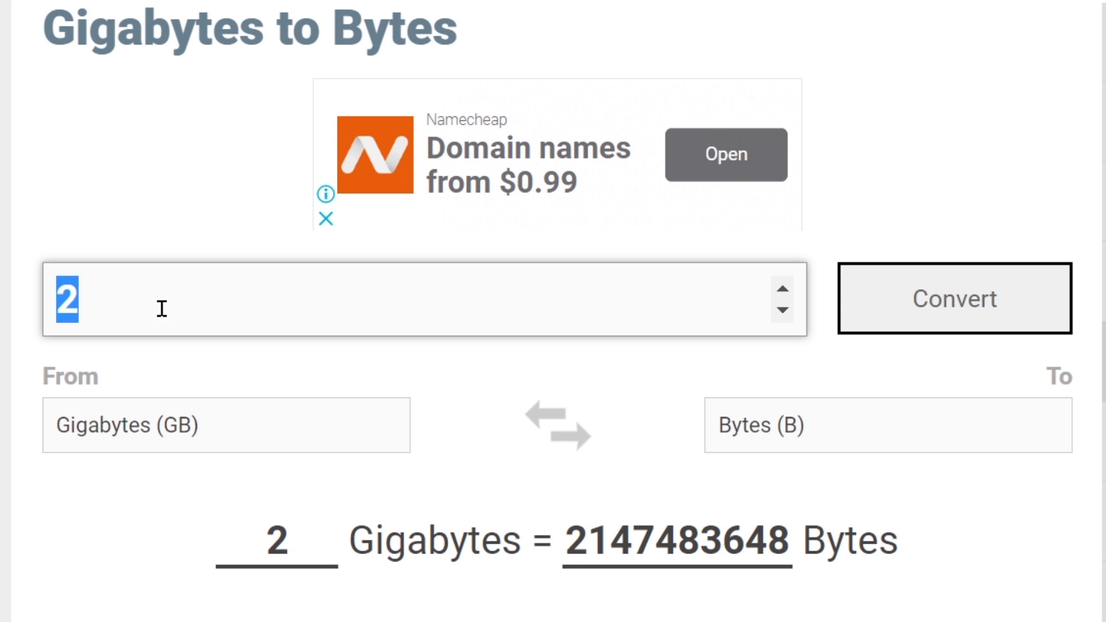
click(955, 299)
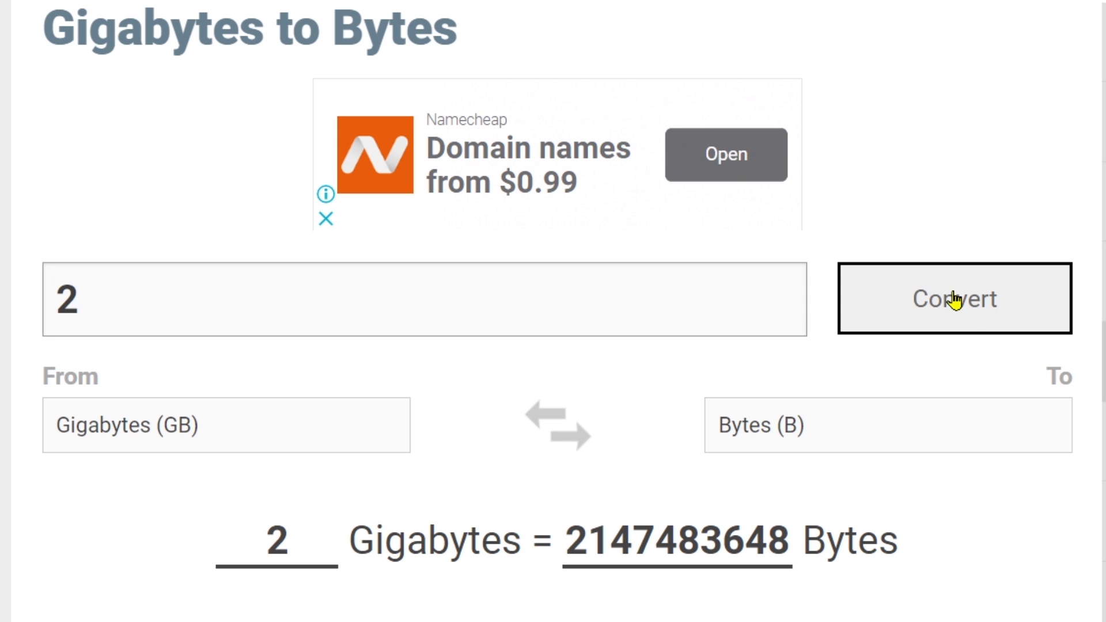
scroll(953, 276, down, 6)
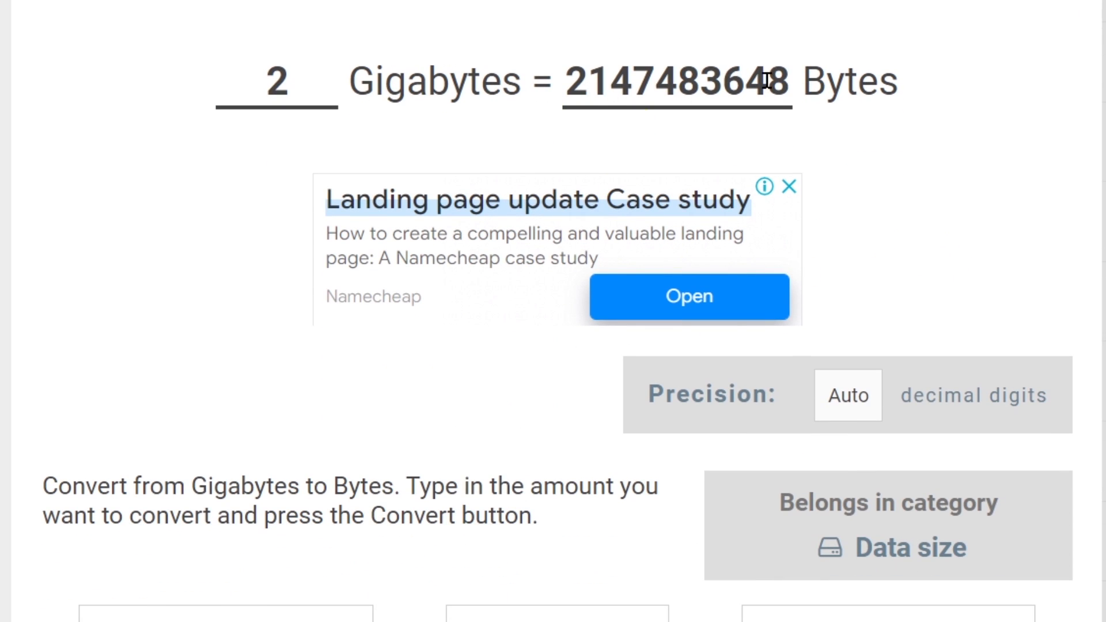
scroll(685, 86, up, 4)
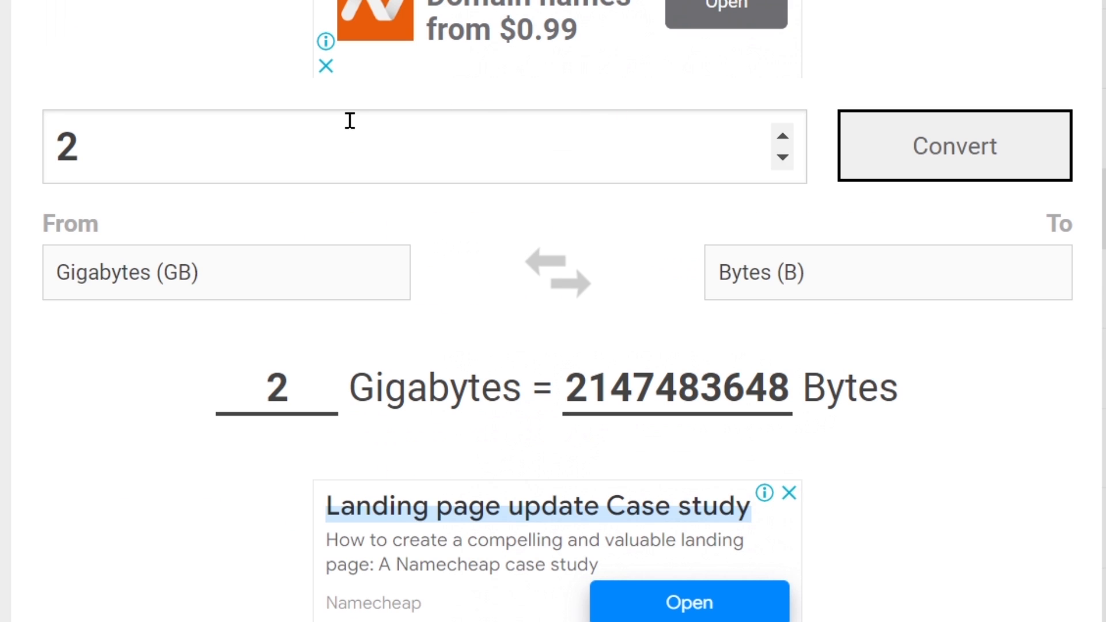
Step: Convert 7 gigabytes to bytes, examine the result and select the byte value
drag(78, 160, 50, 148)
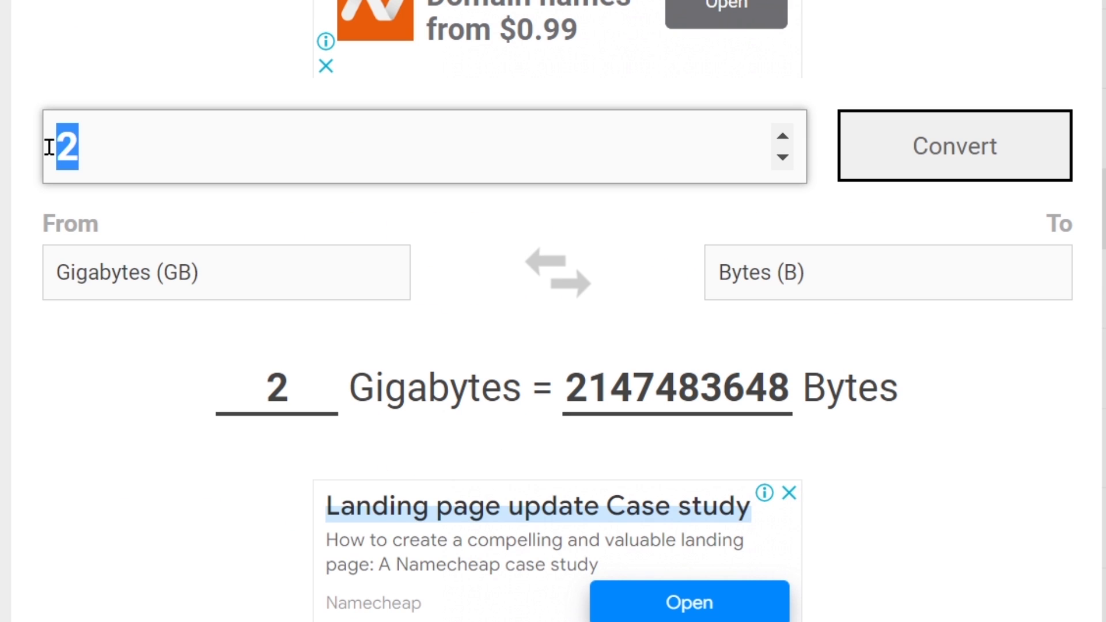
text(7)
click(940, 151)
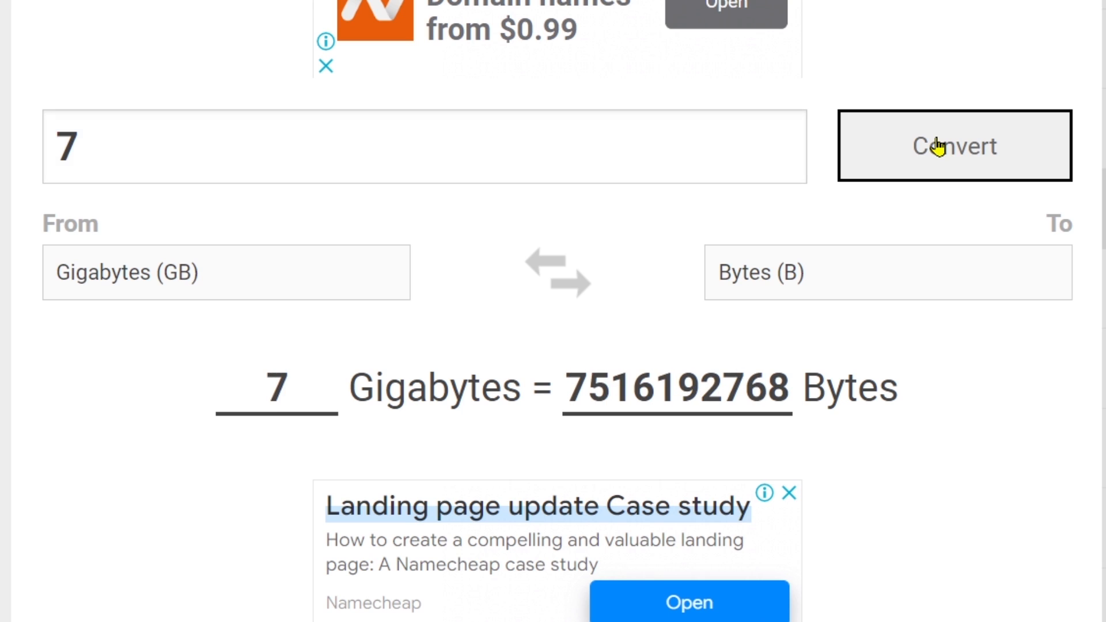
scroll(934, 148, down, 2)
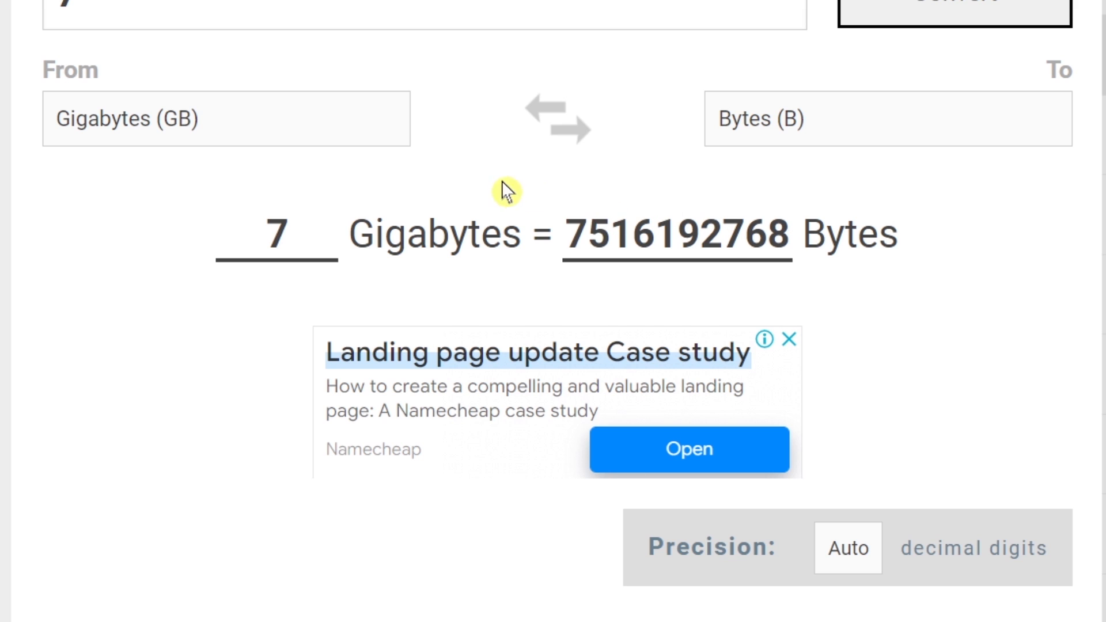
scroll(536, 196, up, 5)
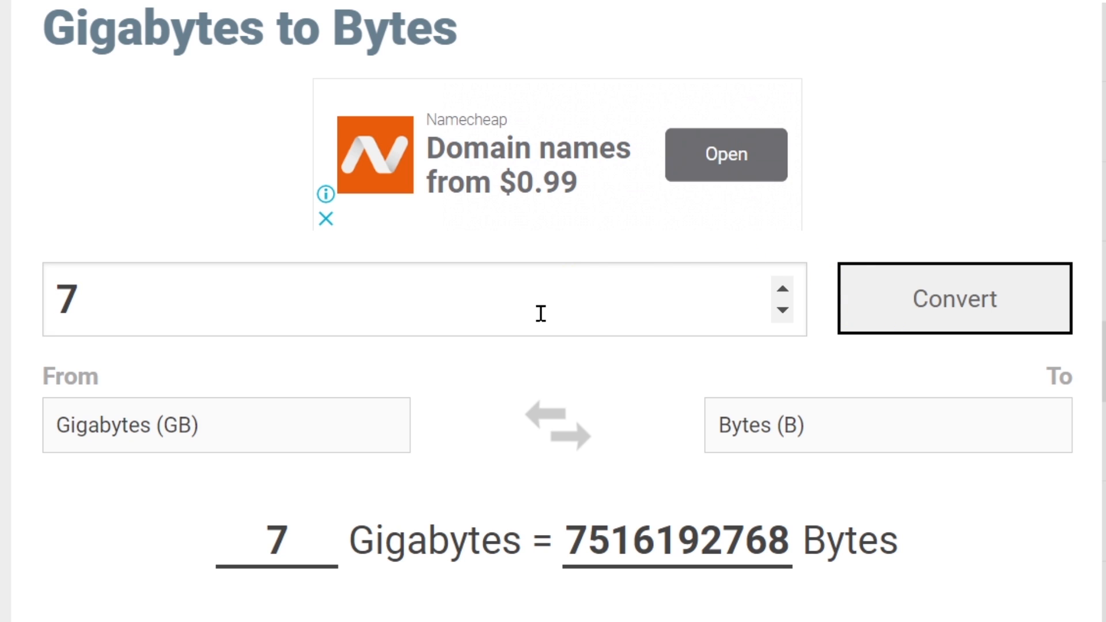
scroll(762, 309, down, 3)
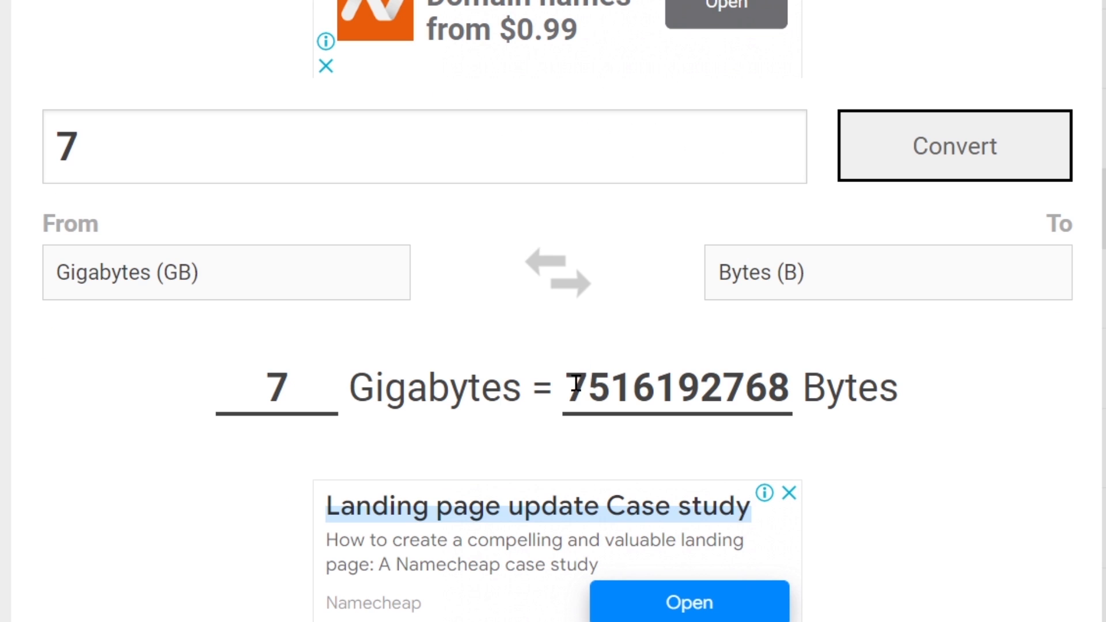
drag(567, 384, 747, 388)
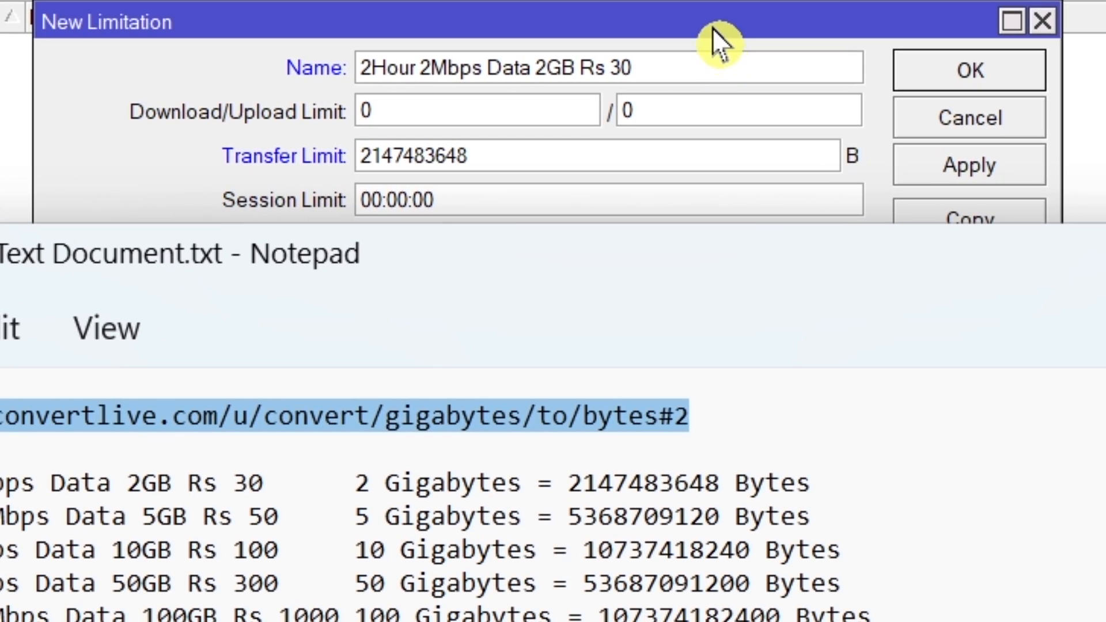
Step: Return to the new limitation in WinBox and set its Session Limit to 01:00:00
click(731, 151)
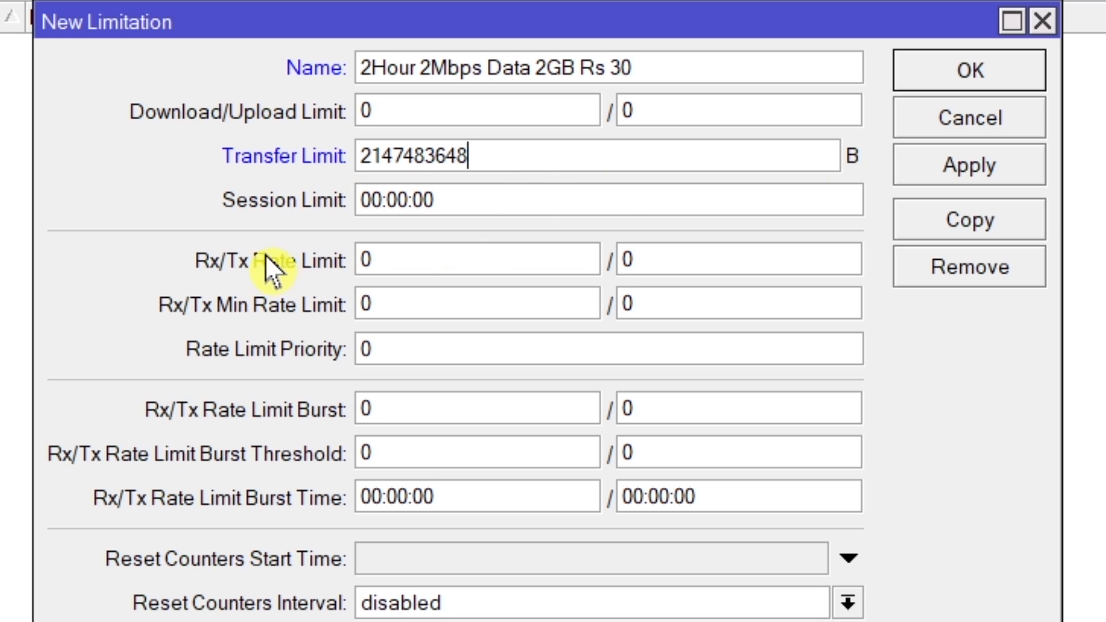
click(387, 201)
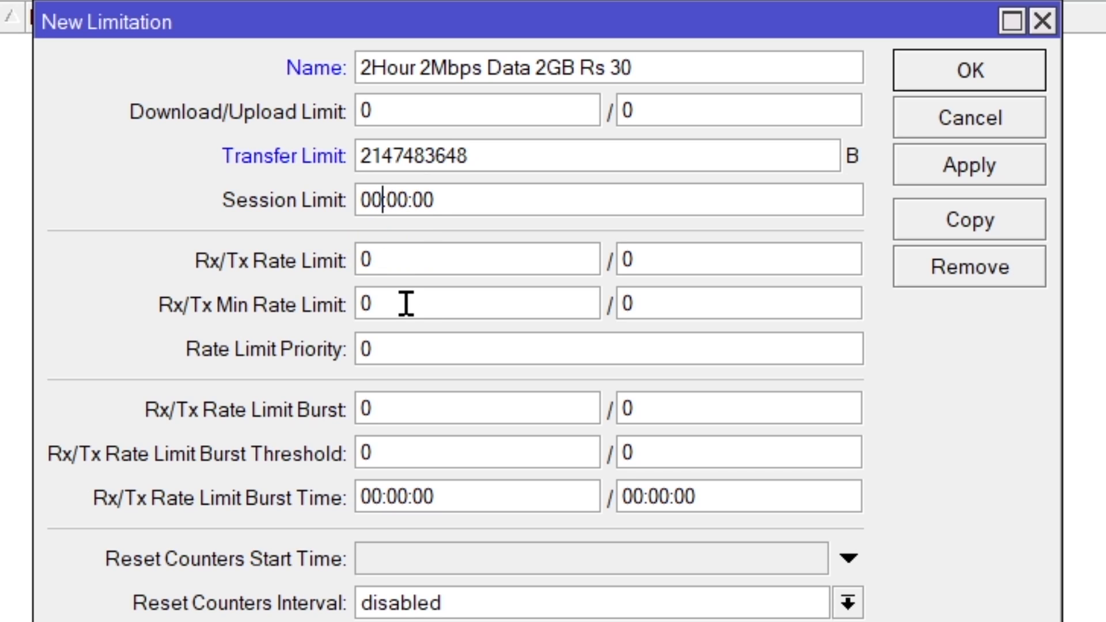
key(BackSpace)
text(1)
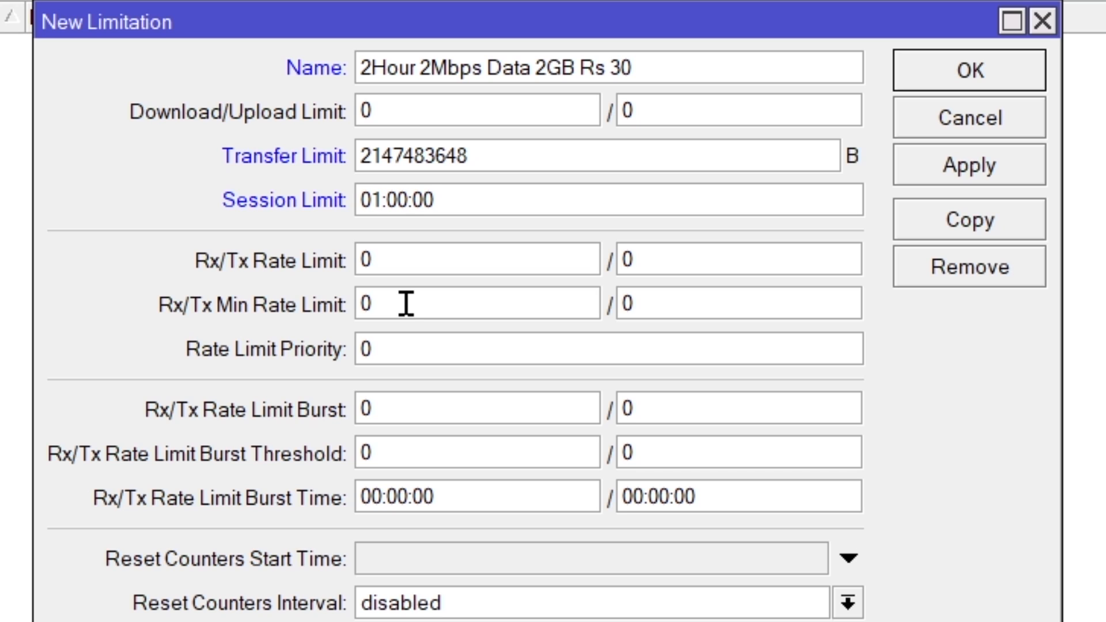
click(501, 163)
Step: Set the Rx value of the limitation's Rx/Tx Rate Limit to 2M
double_click(420, 255)
text(2M)
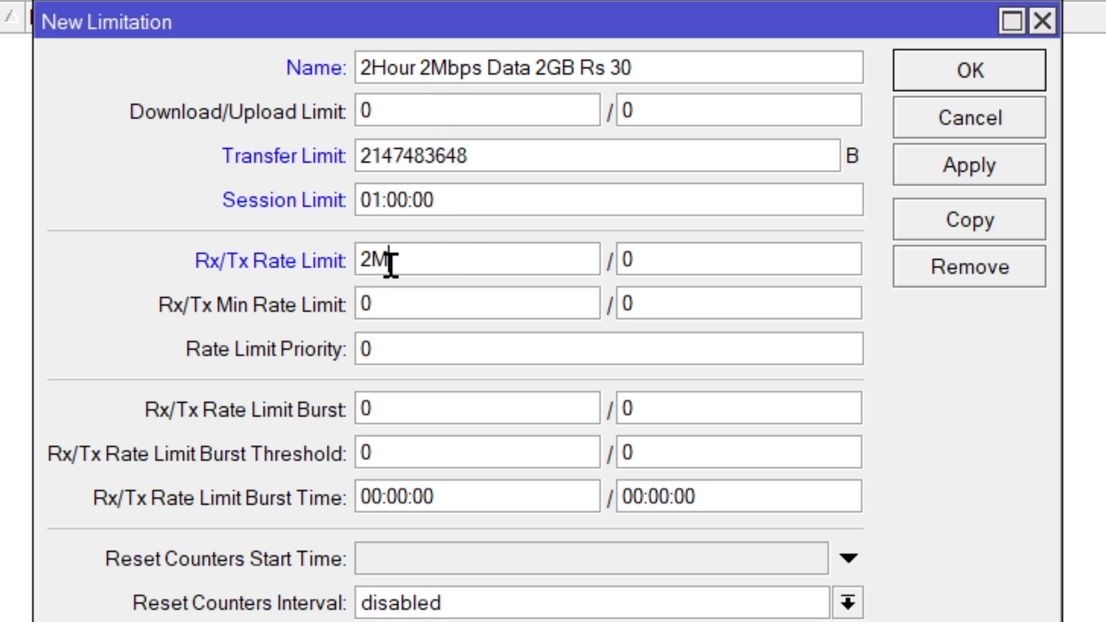
Step: Set the Tx value of the 2-hour limitation's Rx/Tx Rate Limit to 2M and save the limitation
key(Tab)
text(2M)
drag(495, 156, 304, 161)
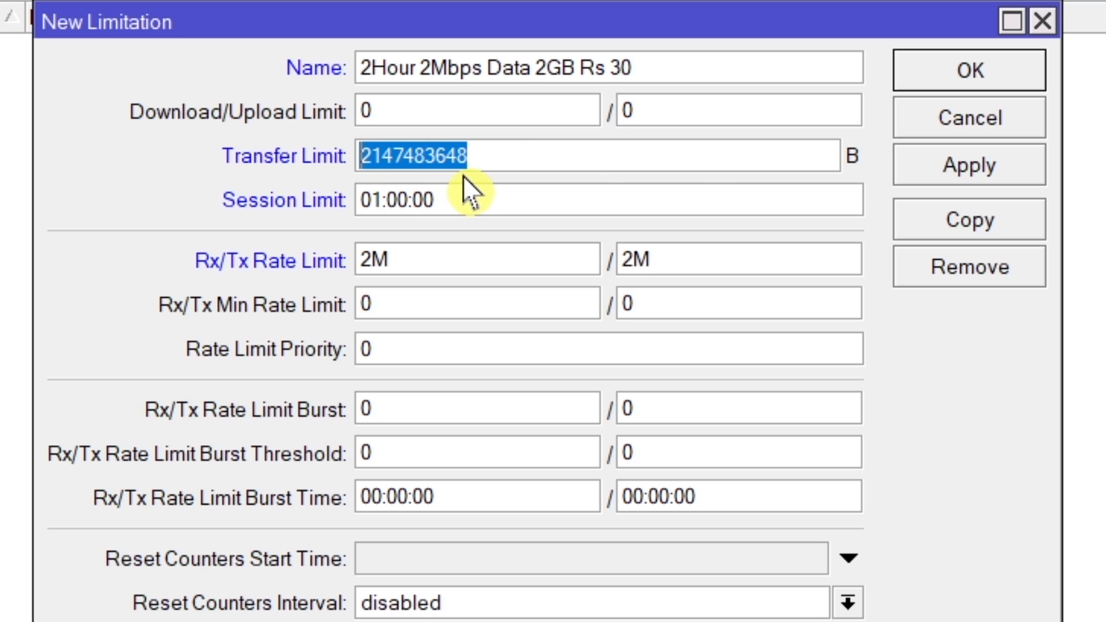
click(934, 172)
click(932, 71)
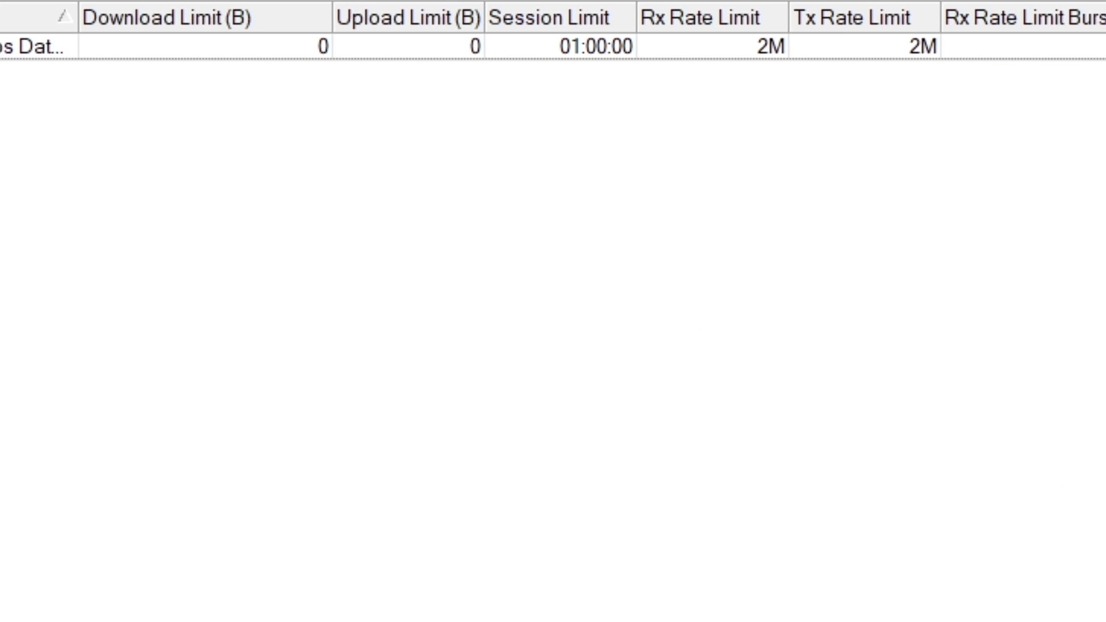
Step: Copy the 6-hour plan name from Notepad and add a new limitation in WinBox named "6Hours 2Mbps Data 5GB Rs 50"
key(alt+Tab)
click(440, 618)
click(454, 511)
drag(454, 511, 30, 526)
right_click(98, 517)
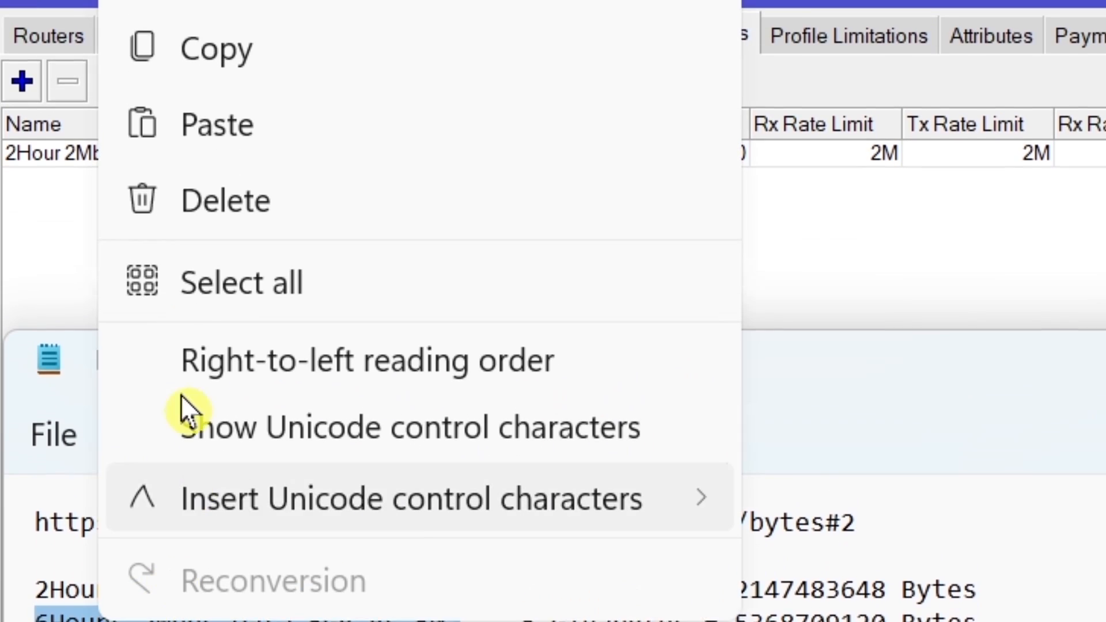
click(161, 52)
click(20, 85)
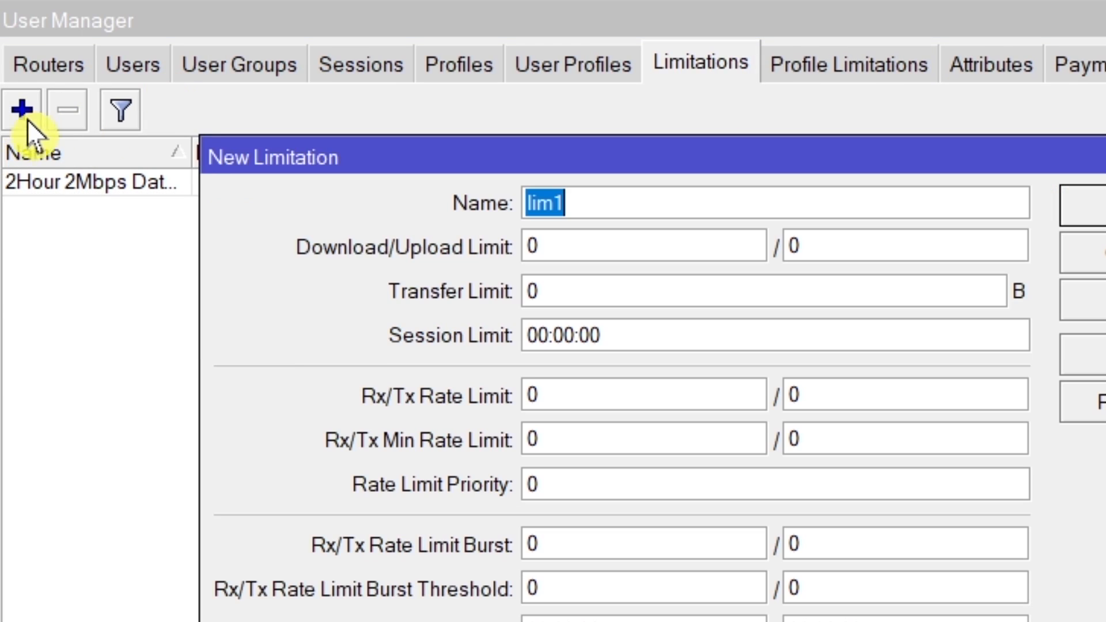
right_click(545, 203)
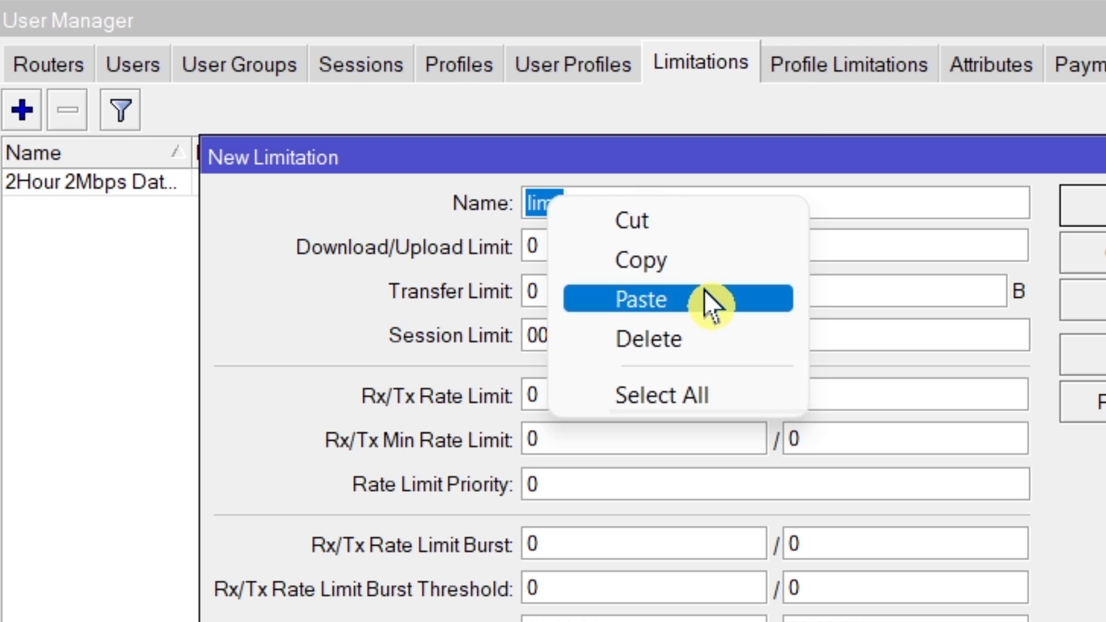
click(704, 291)
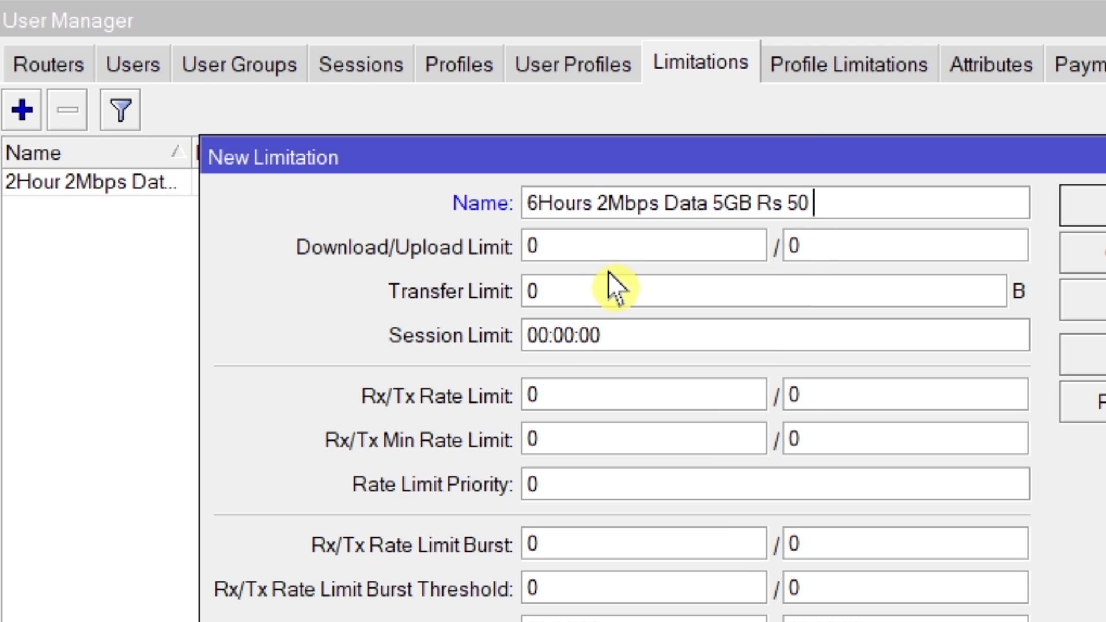
drag(583, 291, 398, 291)
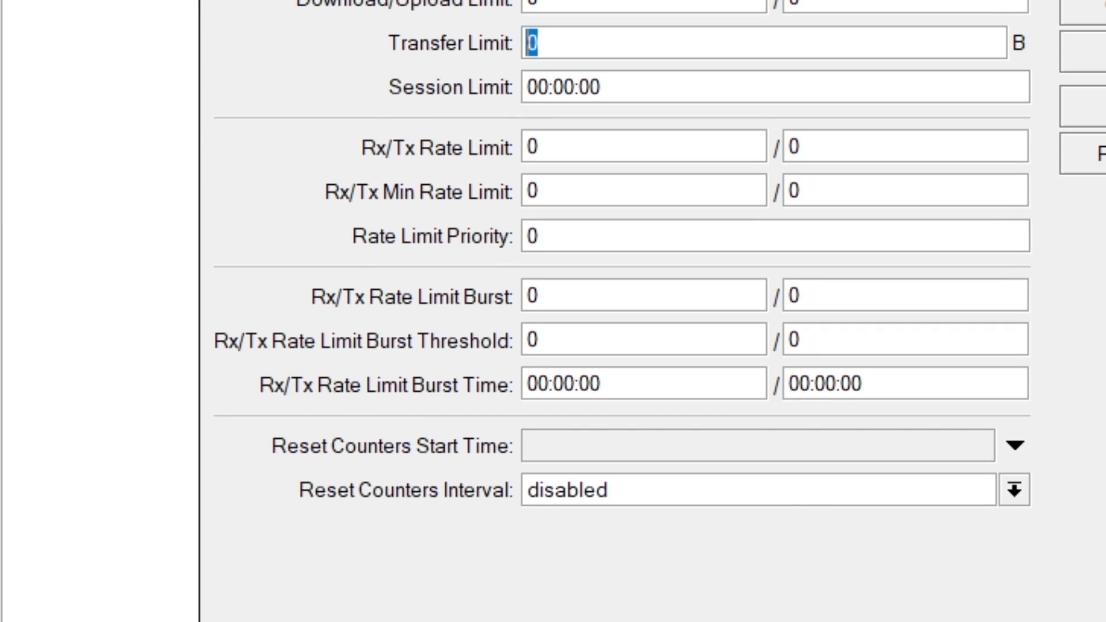
key(alt+Tab)
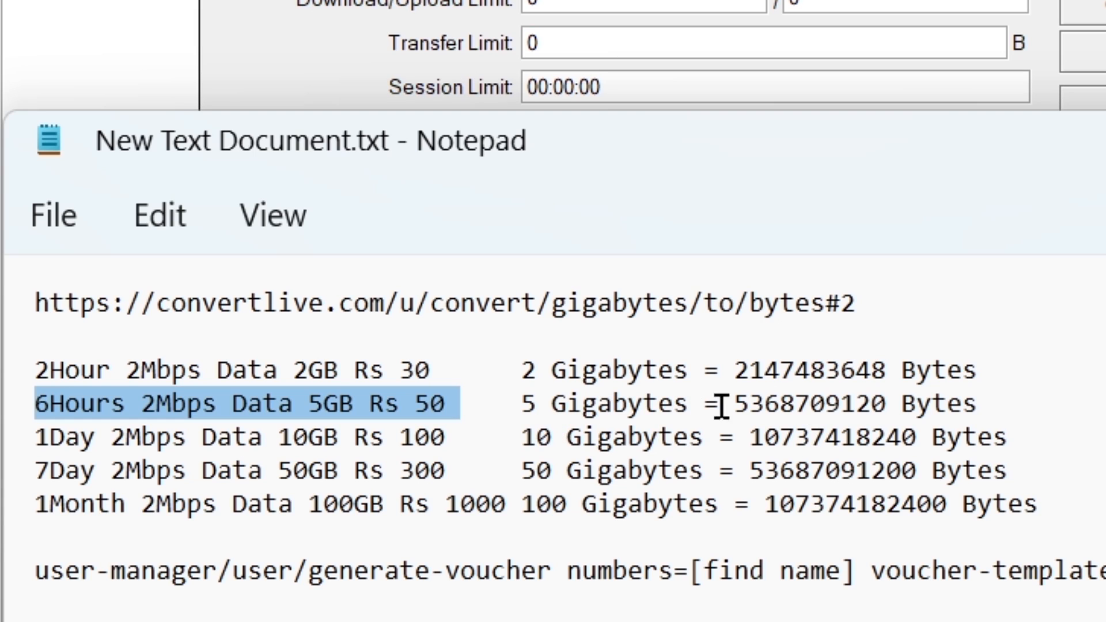
drag(738, 403, 890, 403)
right_click(839, 409)
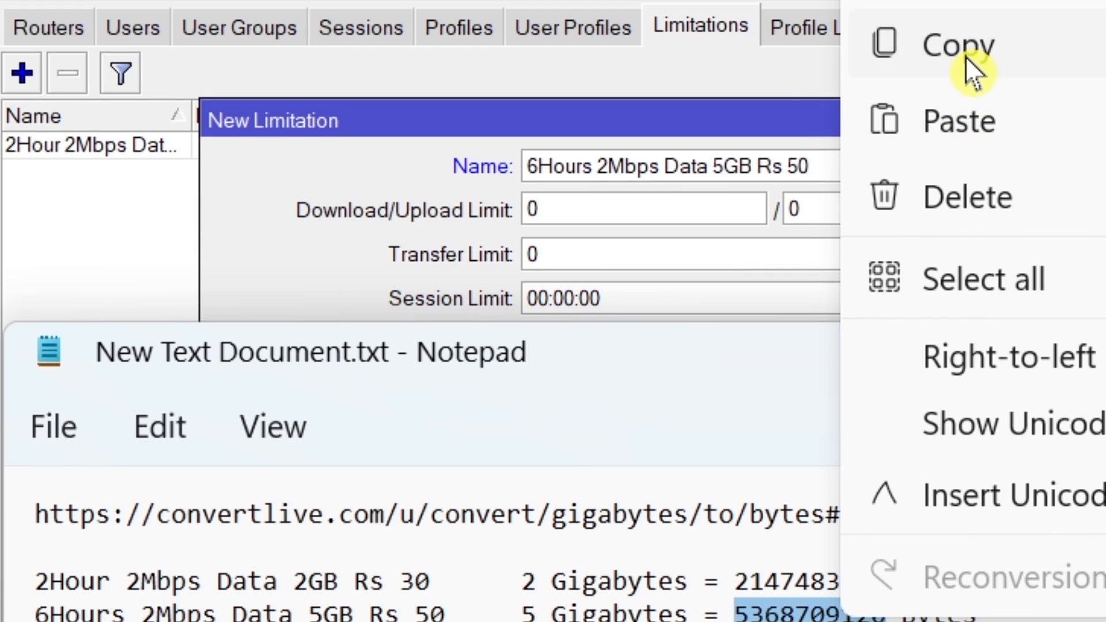
click(965, 57)
click(377, 234)
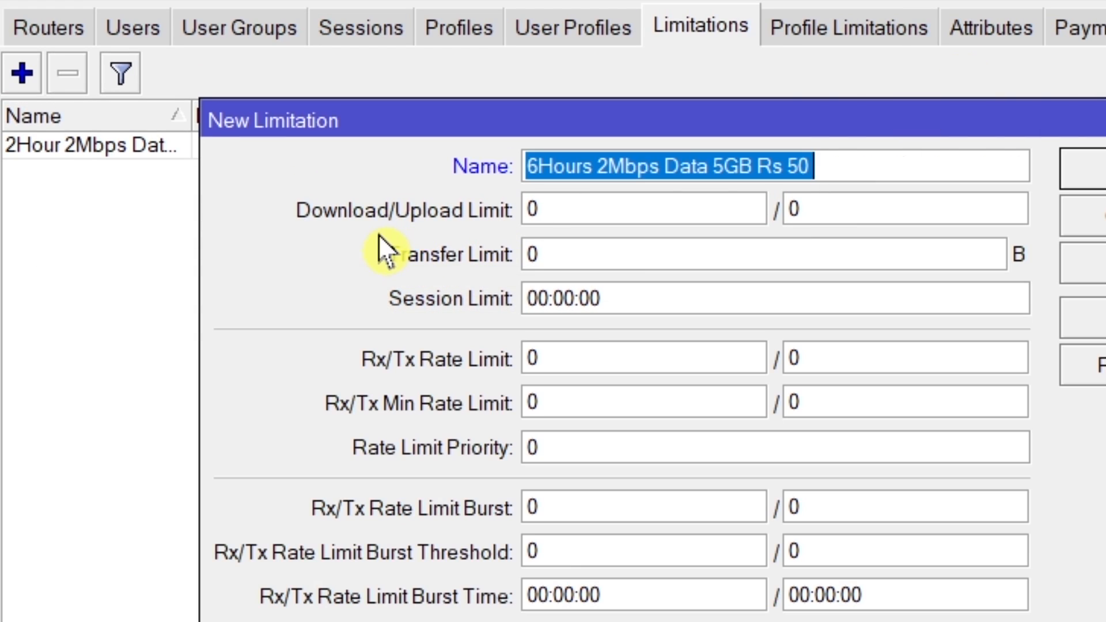
click(606, 252)
double_click(606, 252)
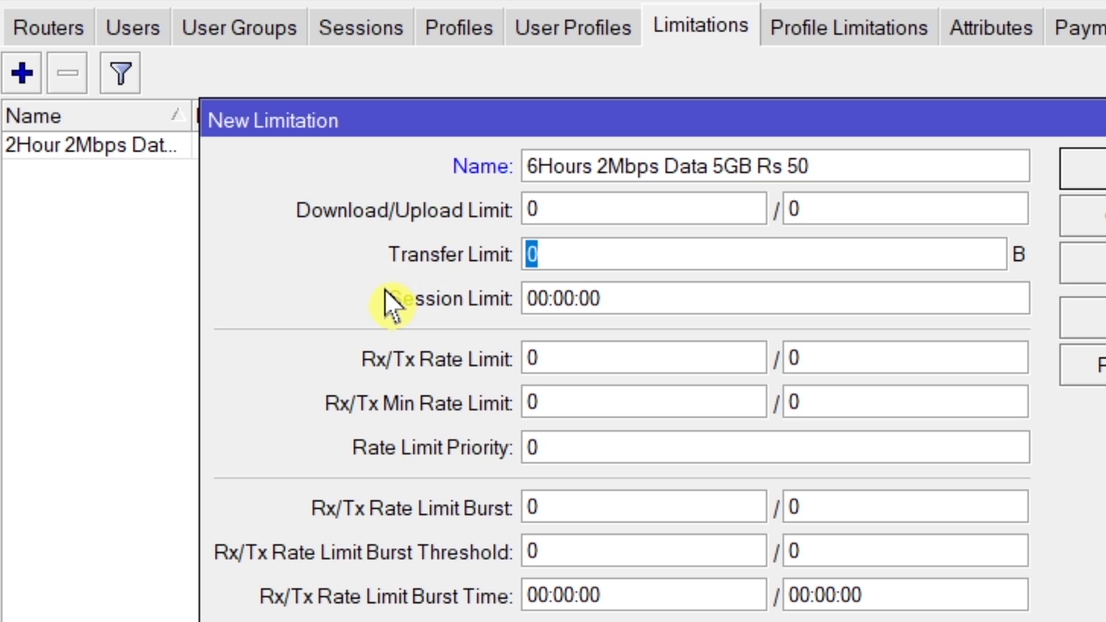
key(ctrl+v)
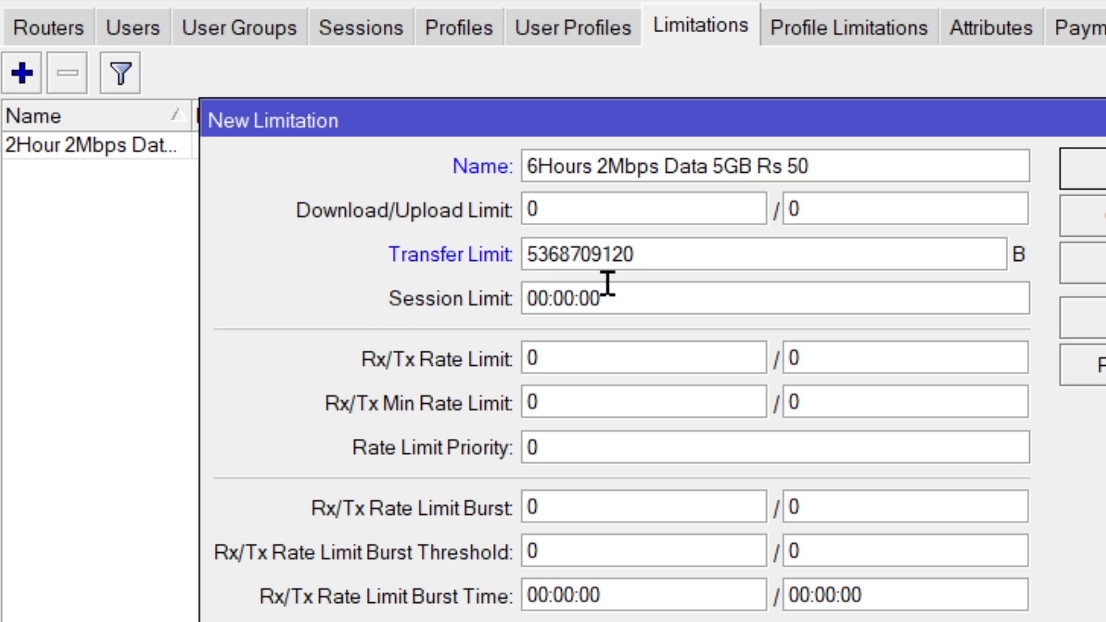
Step: Set the 6-hour limitation's Session Limit to 01:00:00
click(551, 299)
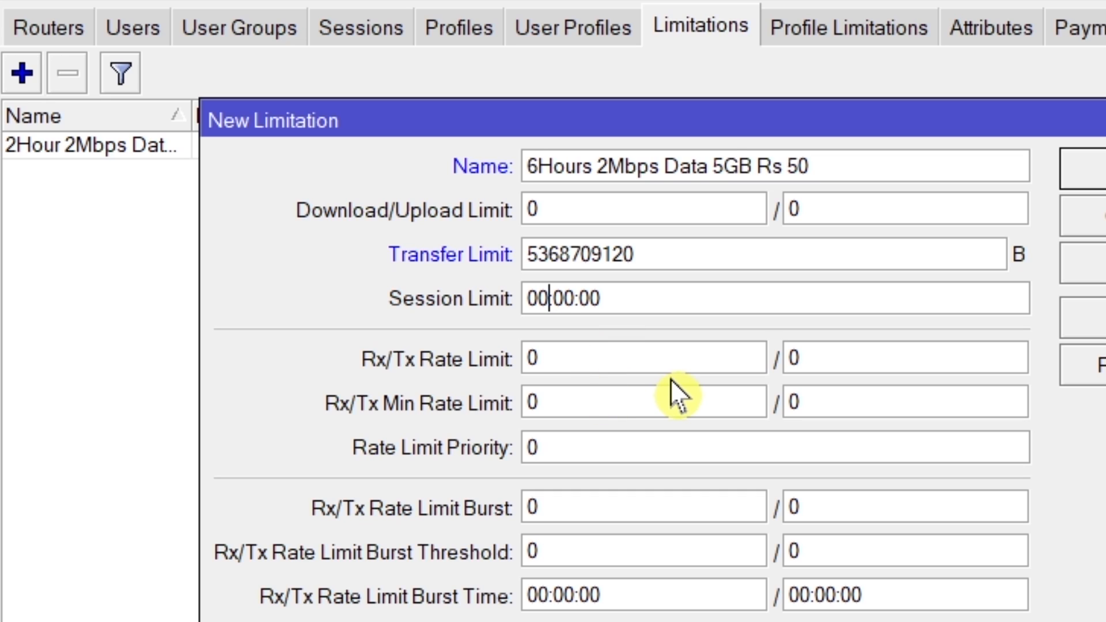
key(Delete)
text(1)
Step: Set the 6-hour limitation's Rx/Tx Rate Limit to 2M/2M and save the limitation
drag(596, 363, 425, 371)
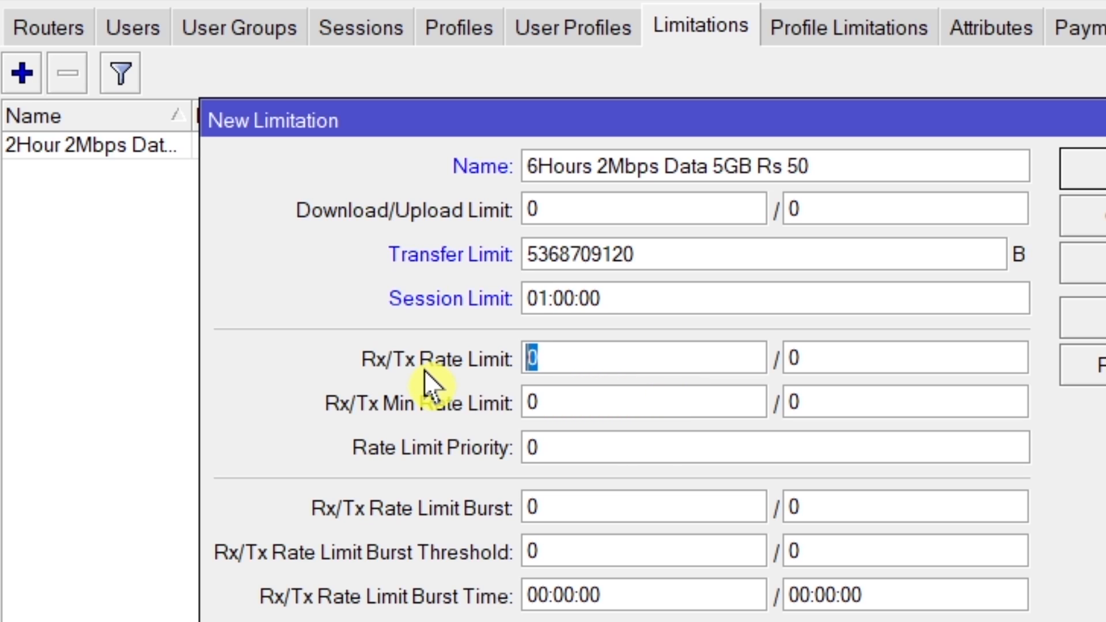
text(2M)
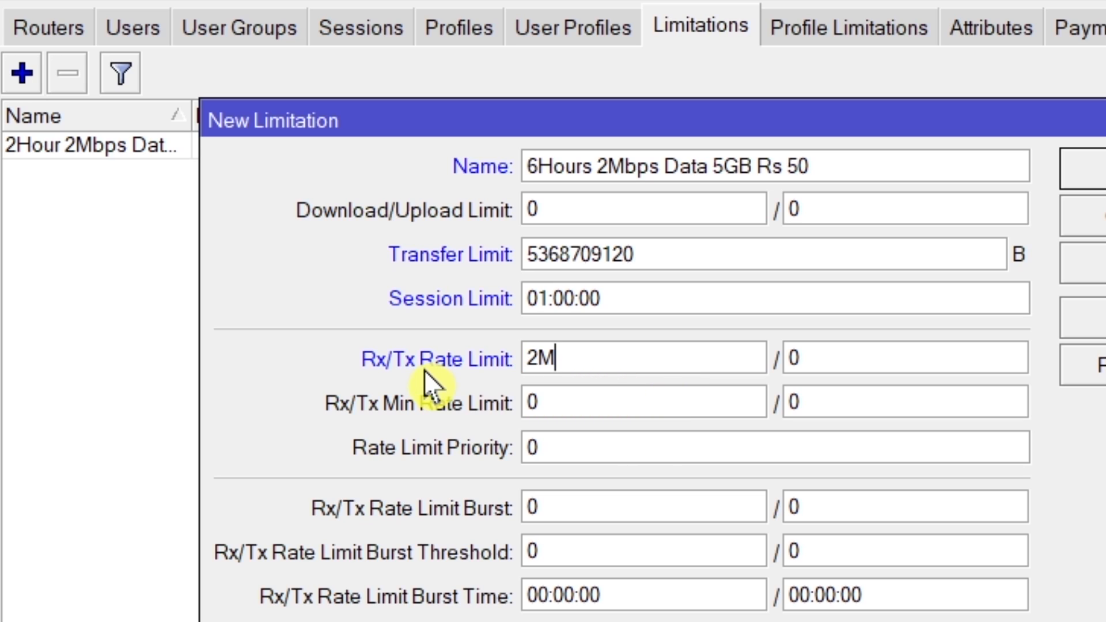
drag(829, 346, 667, 324)
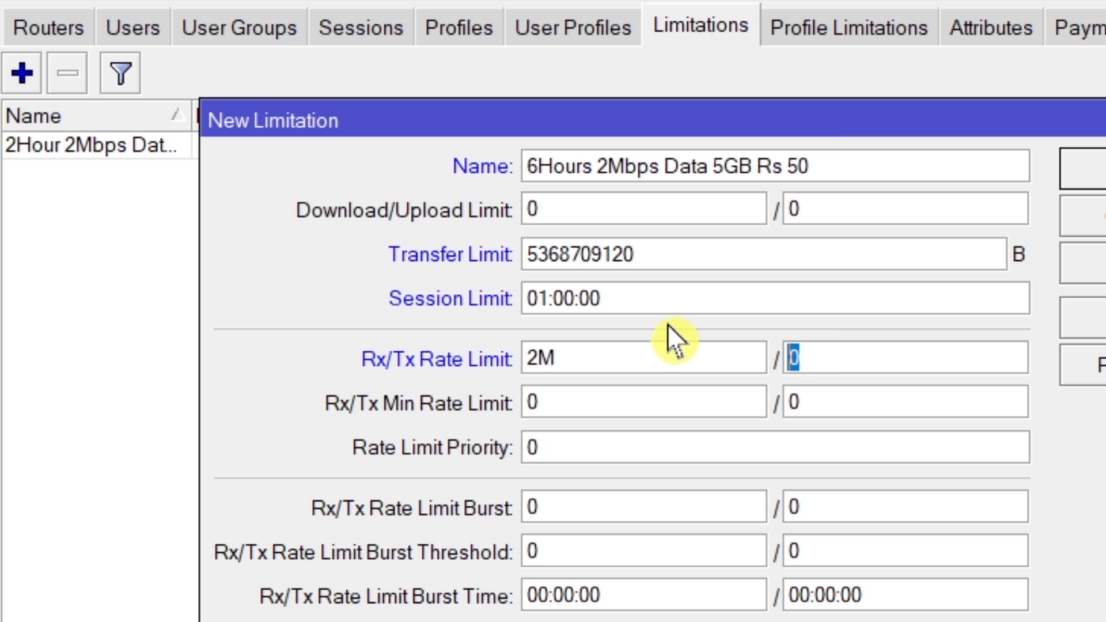
text(2M)
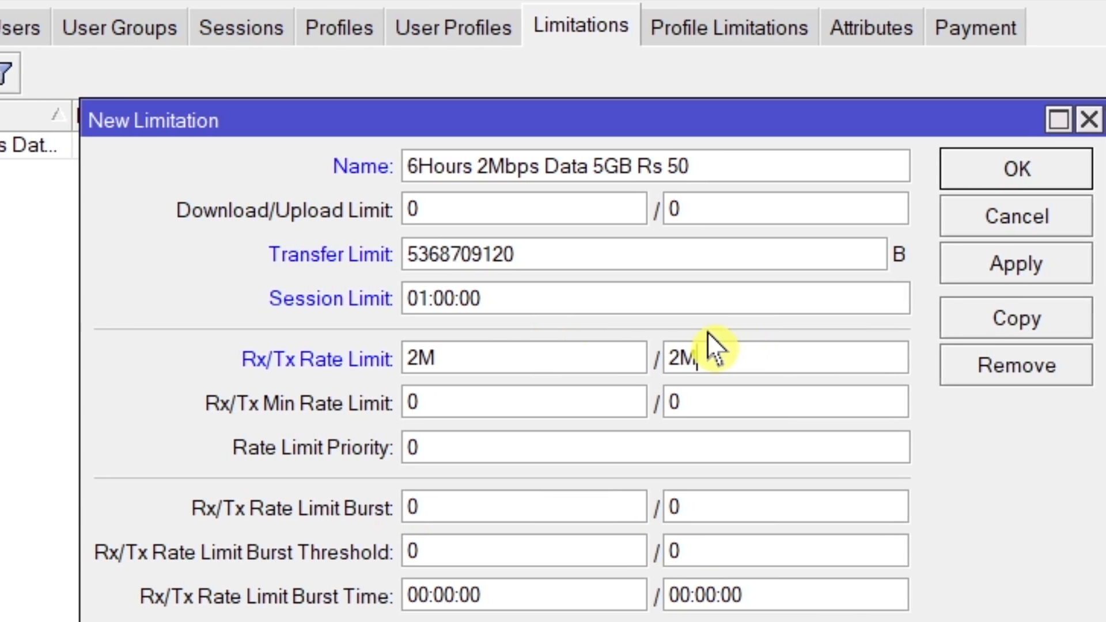
click(977, 275)
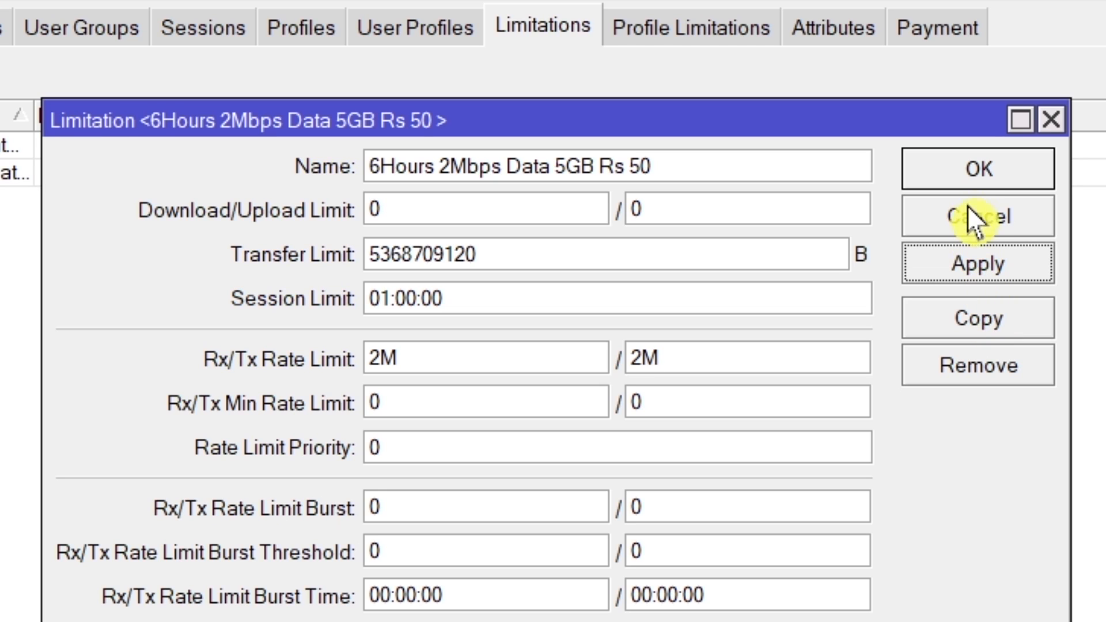
click(966, 175)
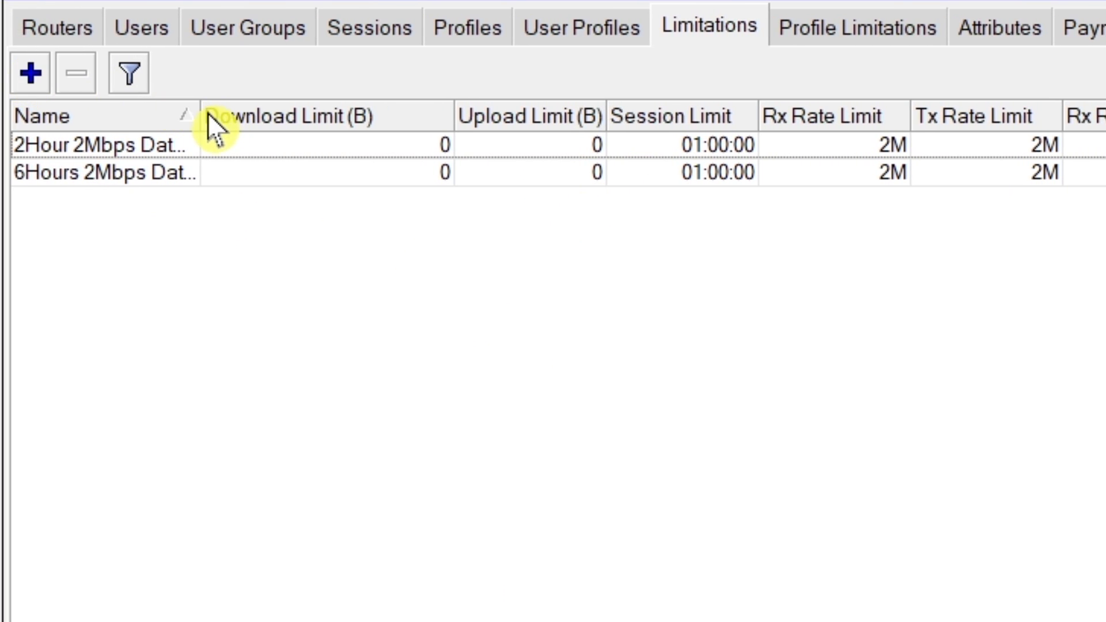
Step: Widen the Name column and add a limitation named "1Day 2Mbps Data 10GB Rs 100", copying the name from Notepad
drag(198, 113, 377, 112)
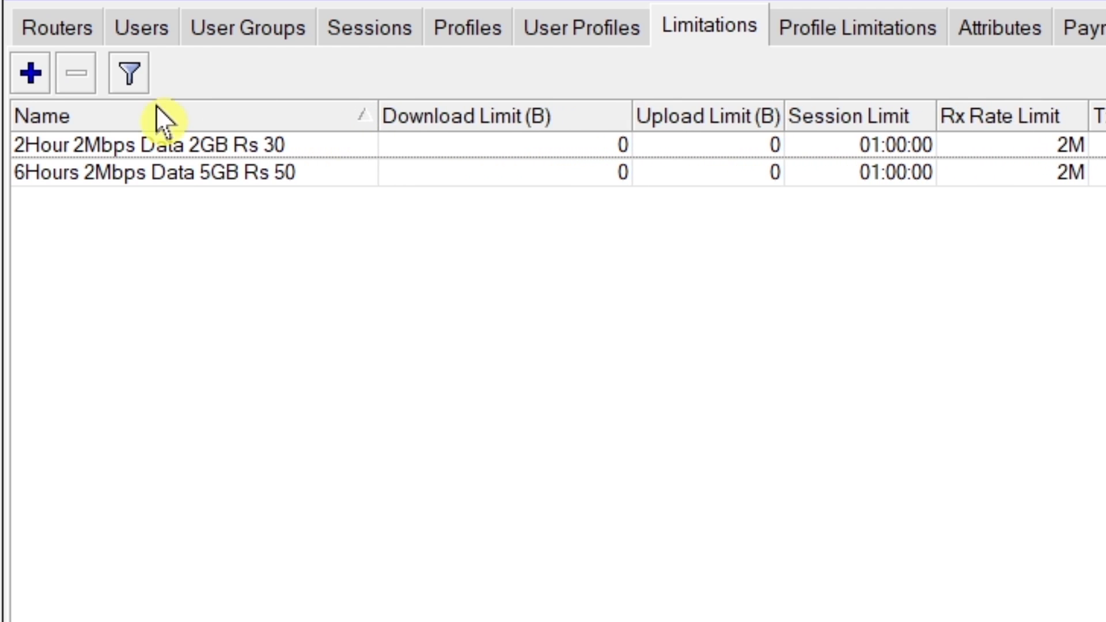
click(22, 75)
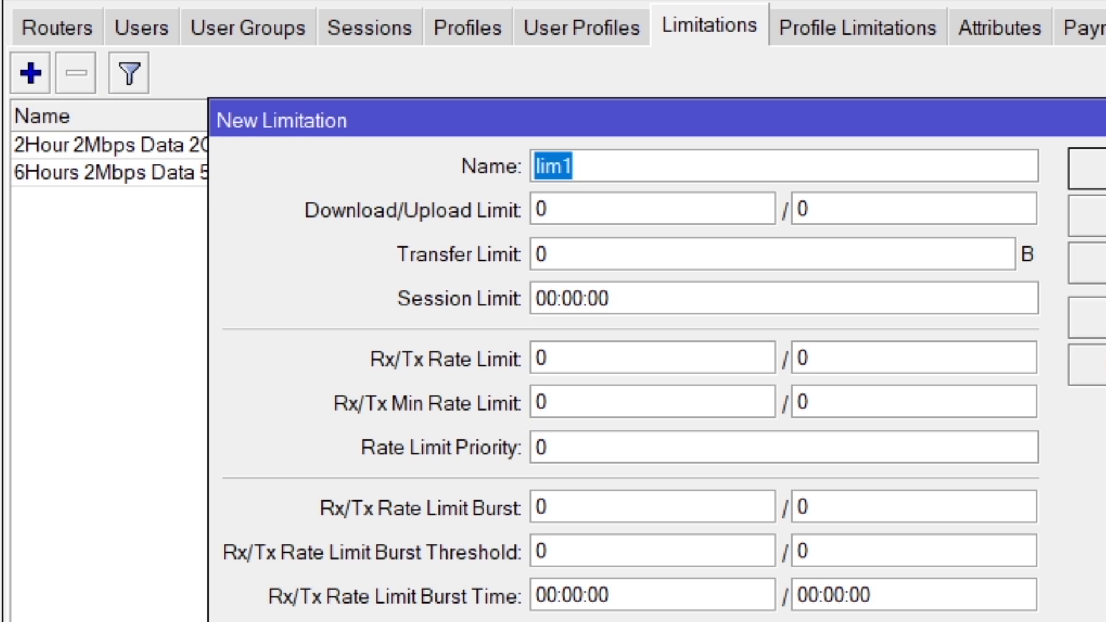
key(alt+Tab)
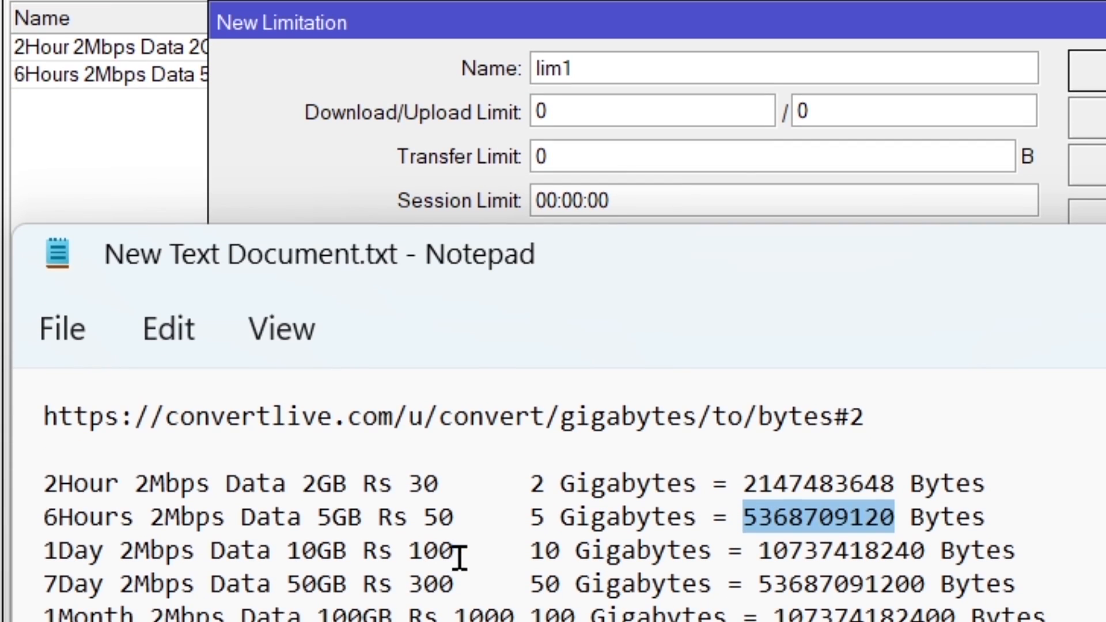
drag(459, 556, 44, 550)
key(ctrl+c)
right_click(87, 551)
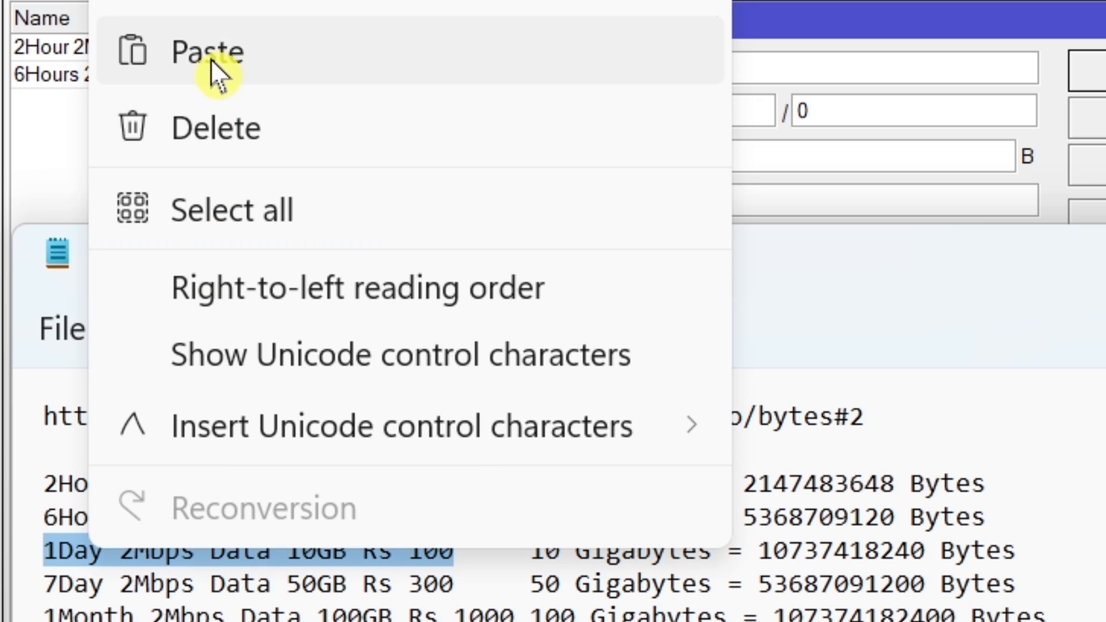
click(215, 5)
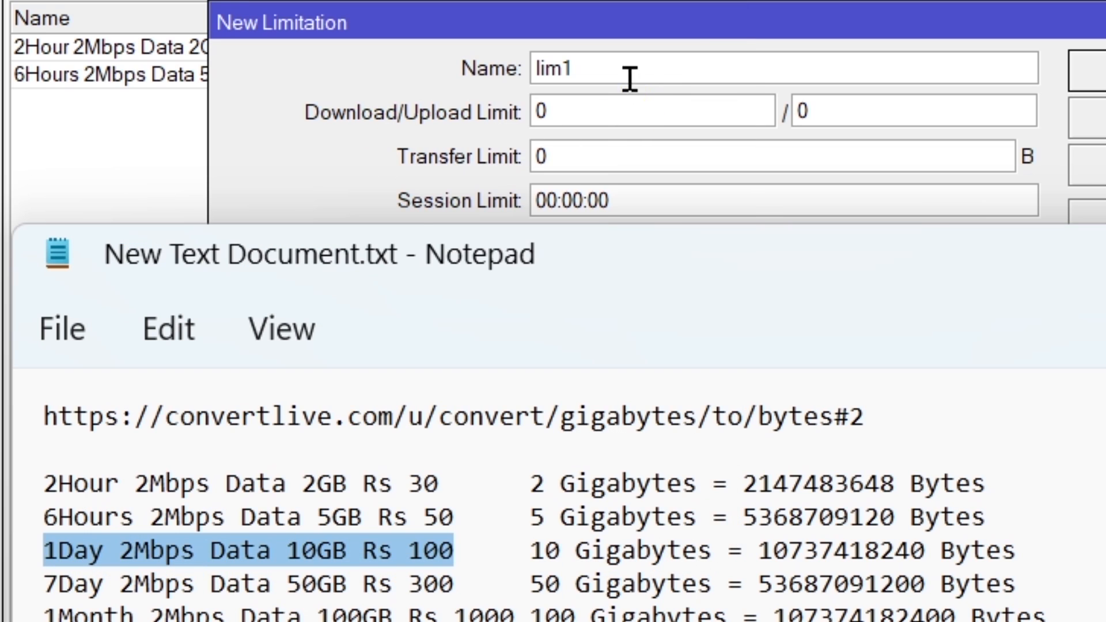
drag(630, 81, 449, 59)
key(ctrl+v)
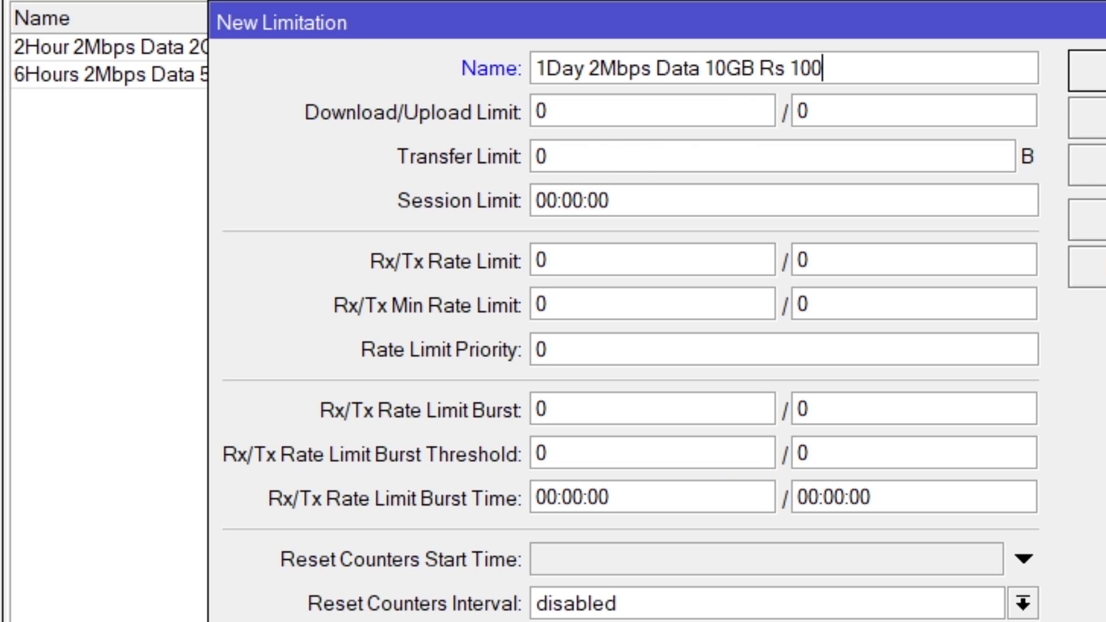
key(alt+Tab)
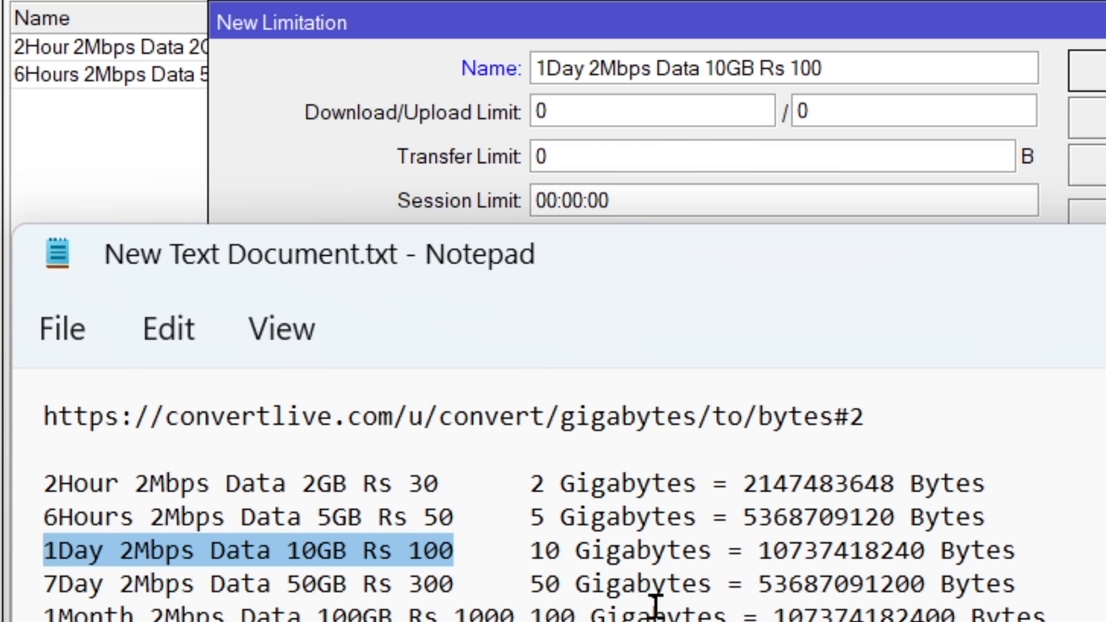
drag(756, 552, 925, 555)
key(ctrl+c)
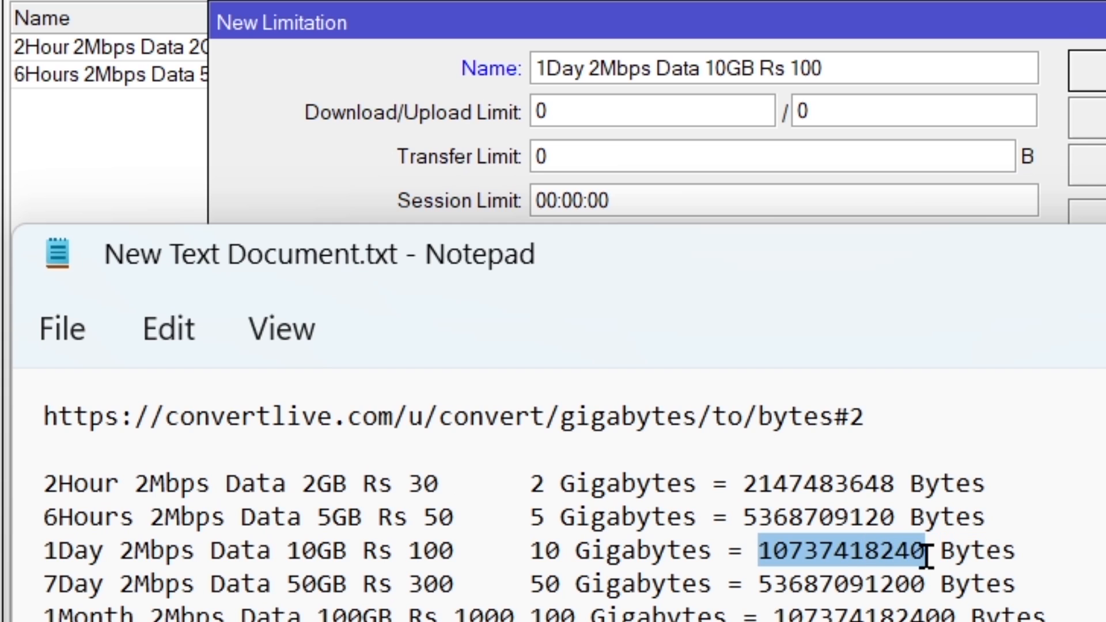
right_click(842, 545)
click(1006, 1)
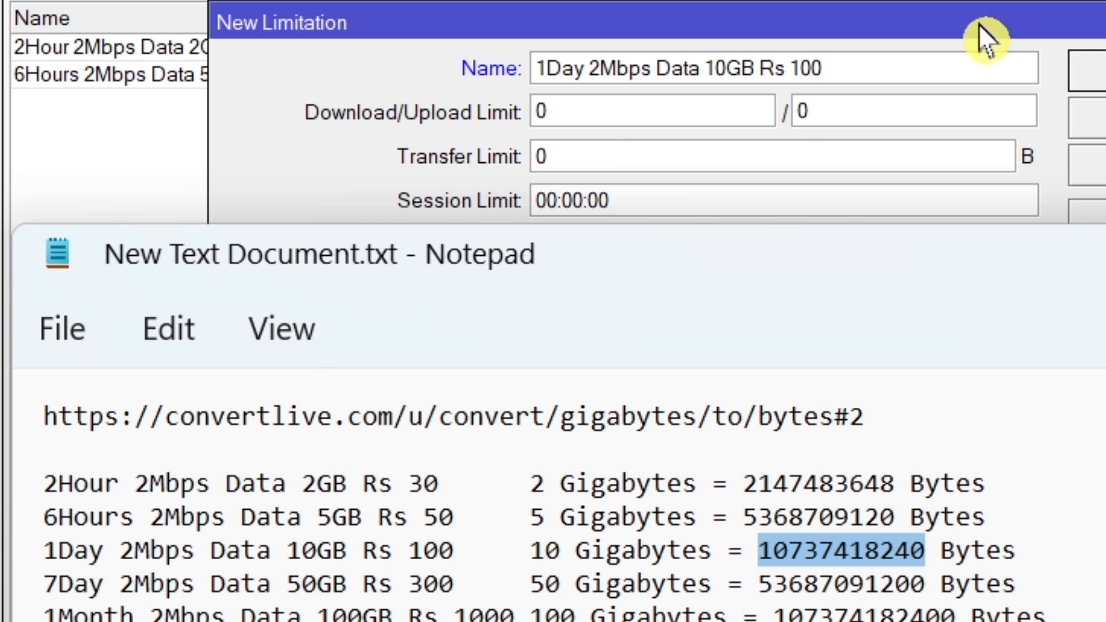
click(622, 156)
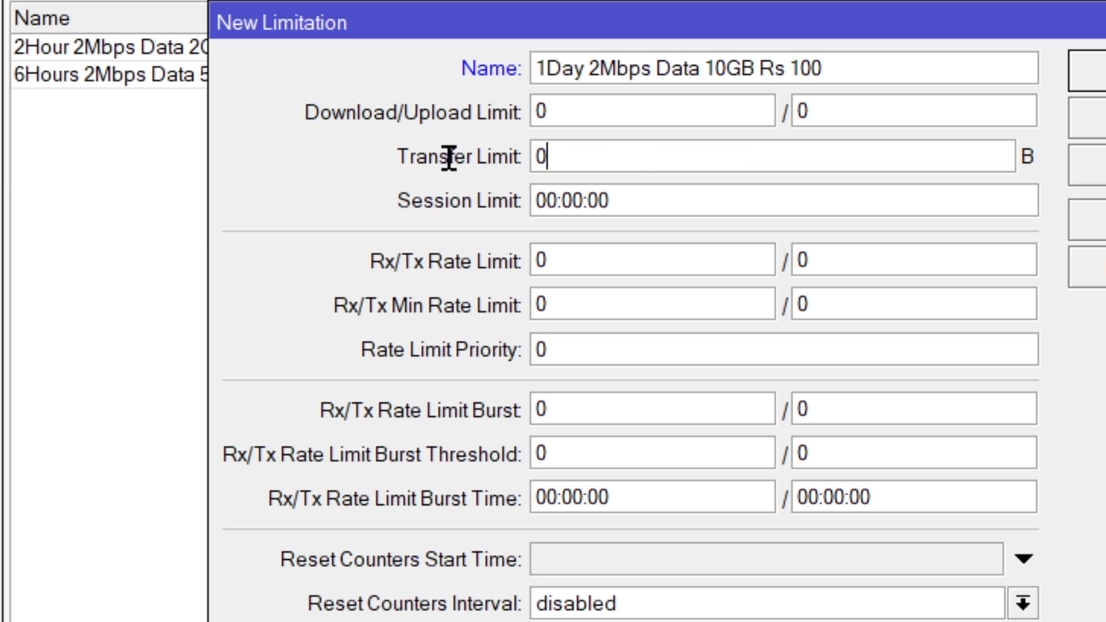
key(ctrl+v)
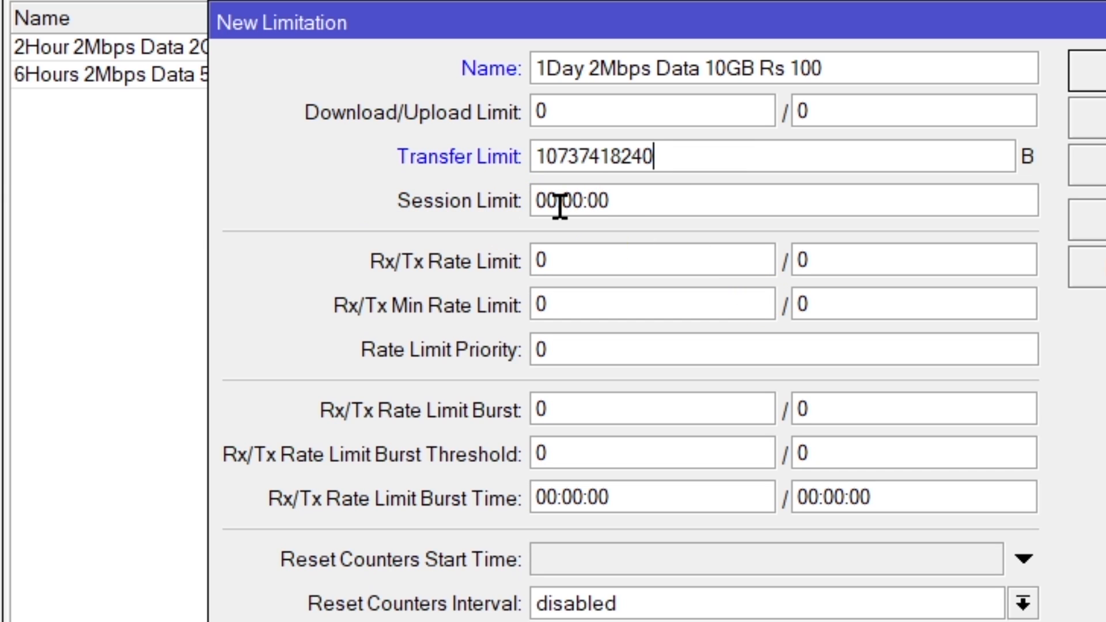
key(BackSpace)
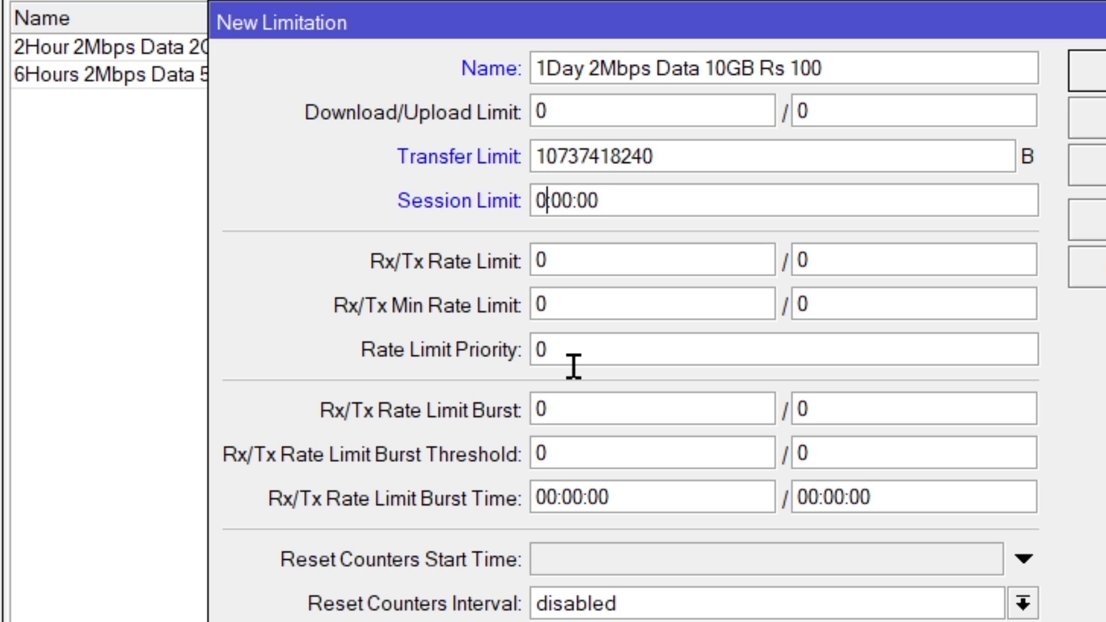
text(1)
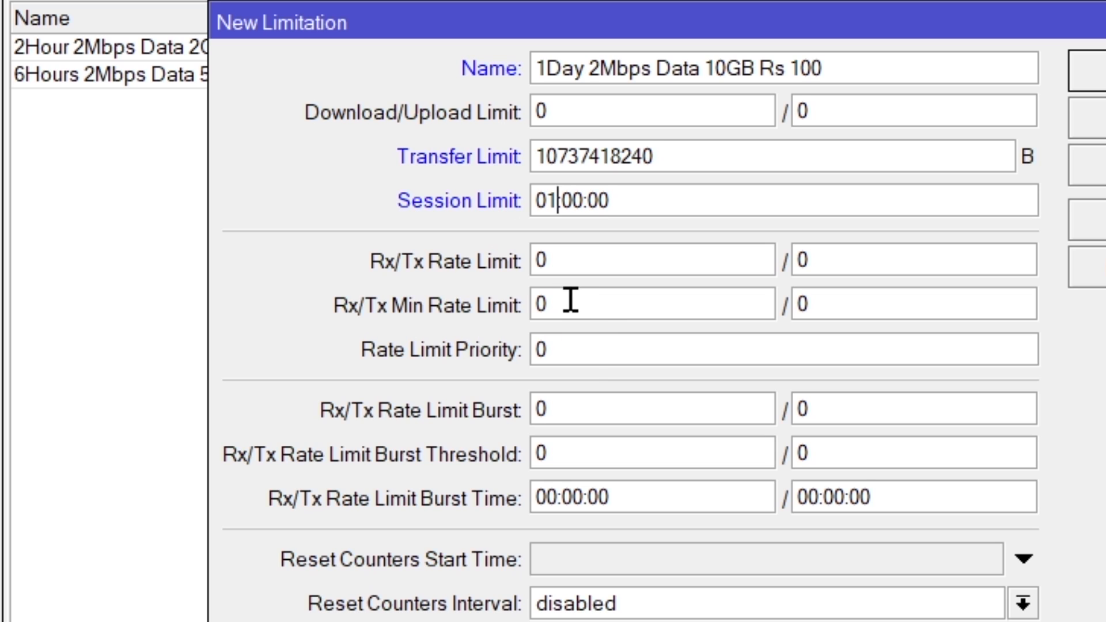
Step: Set the 1-day limitation's Rx/Tx Rate Limit to 2M/2M and save the limitation
key(Tab)
text(2)
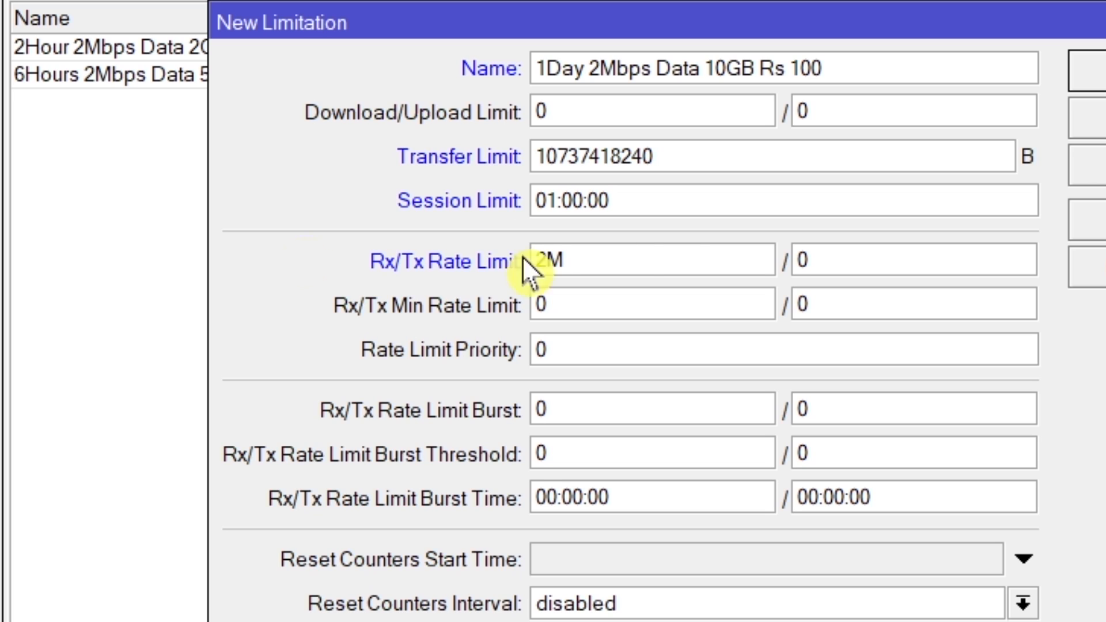
key(Tab)
text(2)
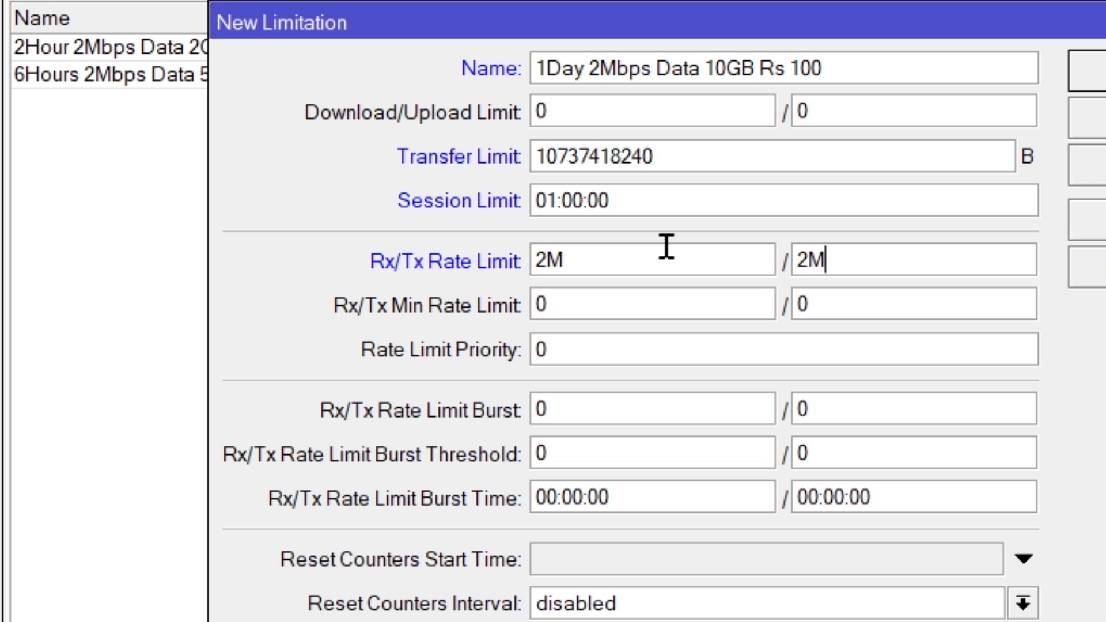
click(950, 177)
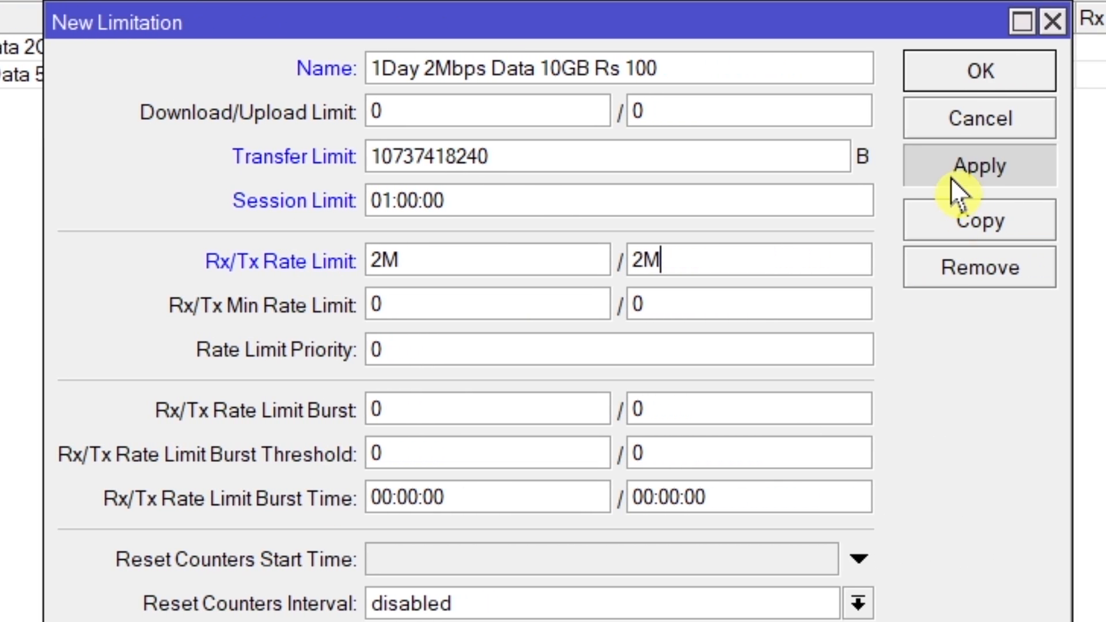
click(959, 81)
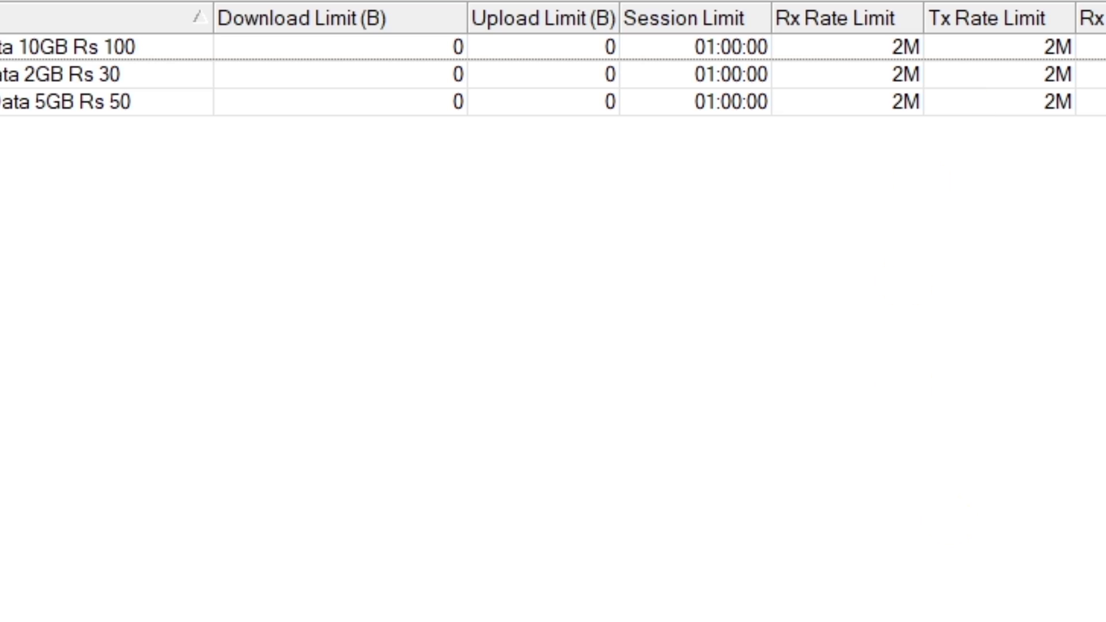
Step: Add a limitation named "7Day 2Mbps Data 50GB Rs 300", copying the name from Notepad
key(alt+Tab)
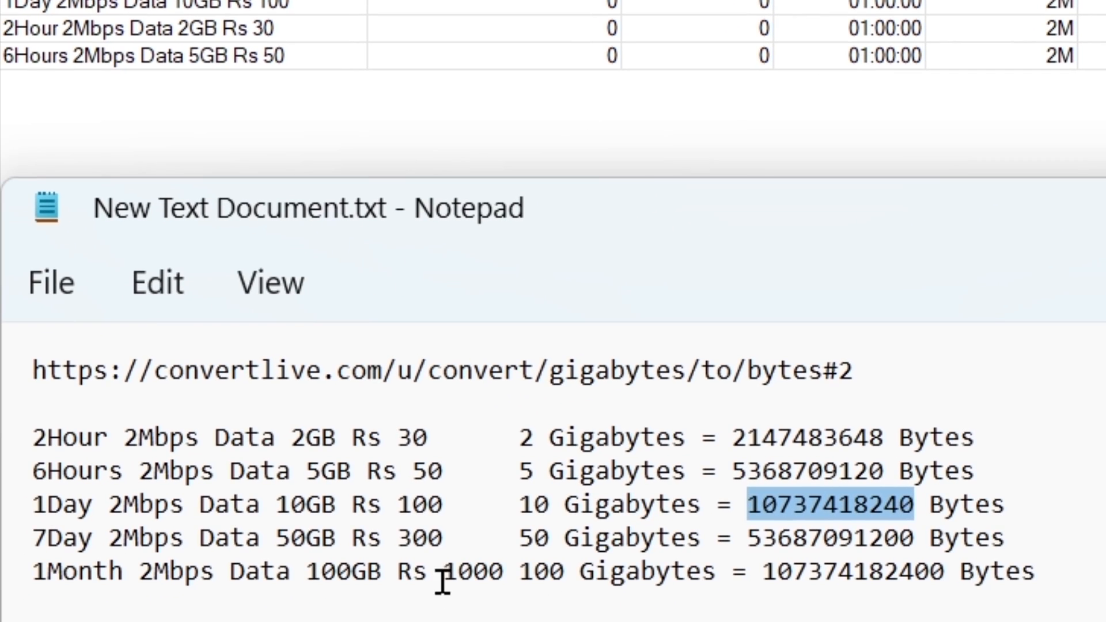
drag(450, 547, 22, 524)
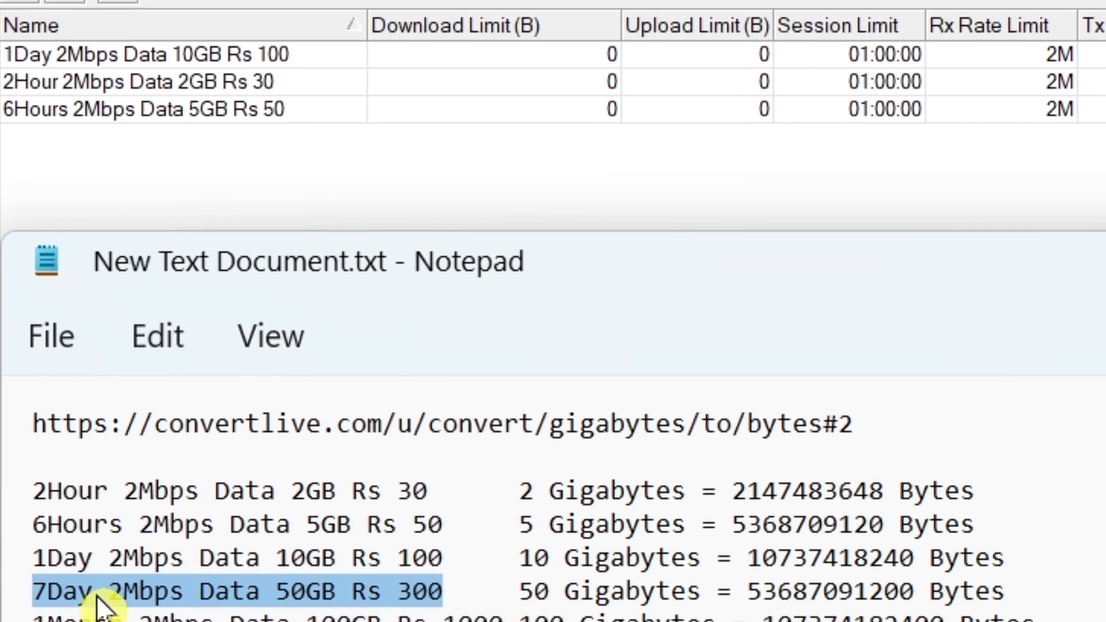
right_click(96, 541)
click(208, 154)
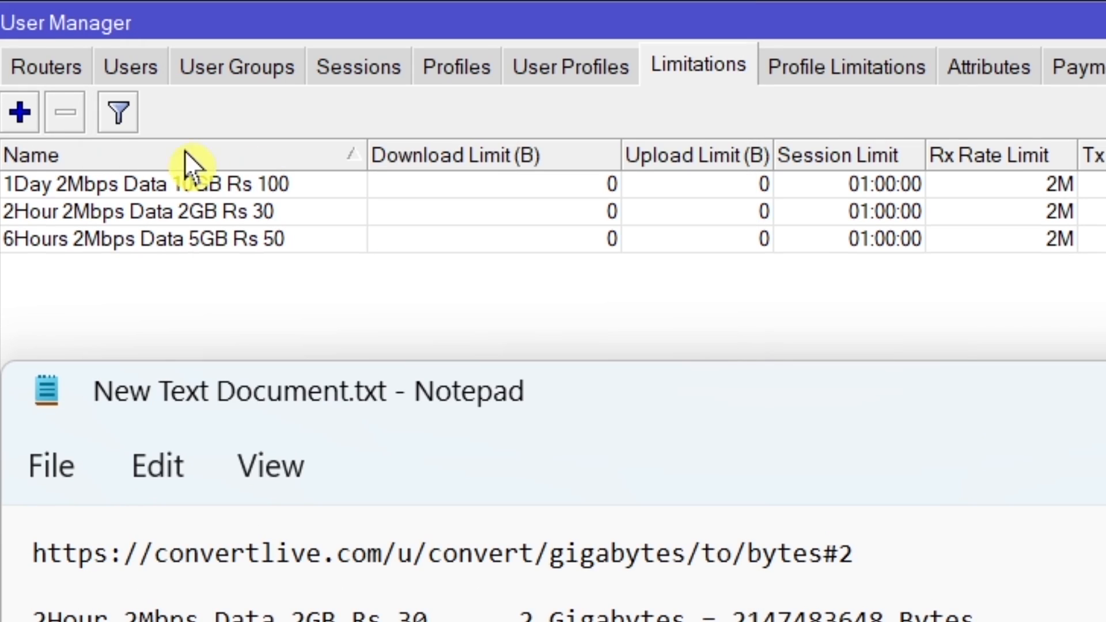
click(19, 109)
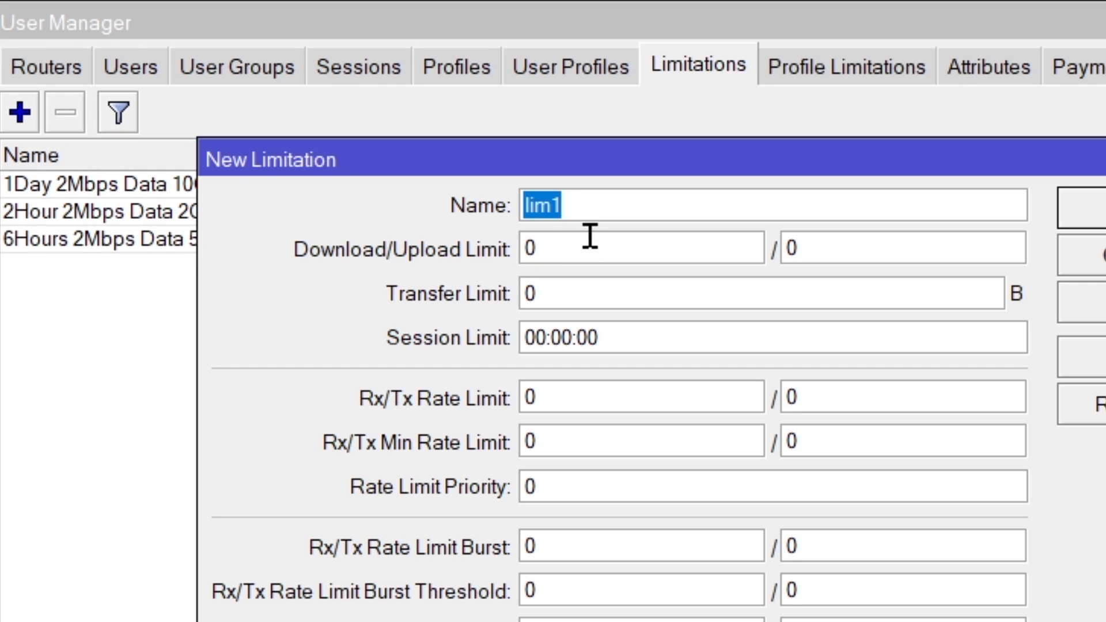
right_click(535, 208)
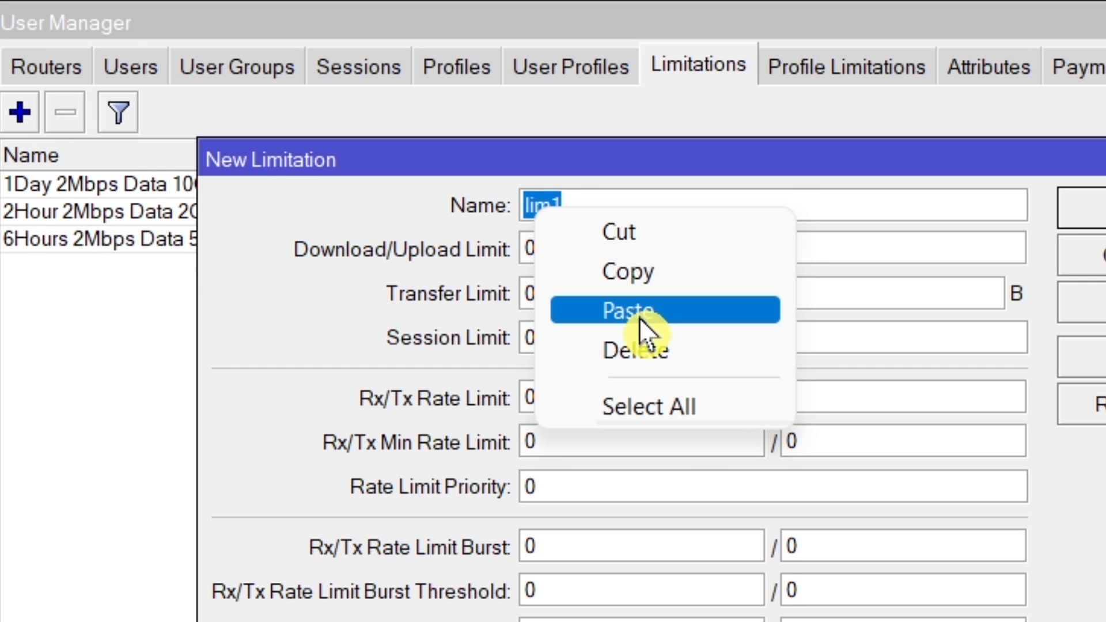
click(638, 317)
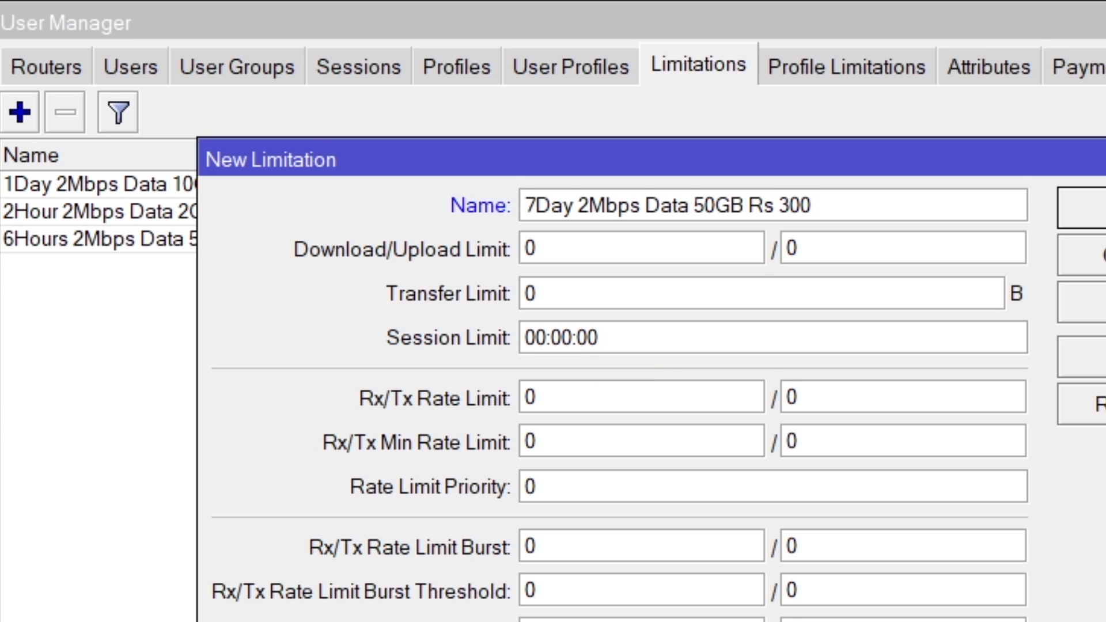
key(alt+Tab)
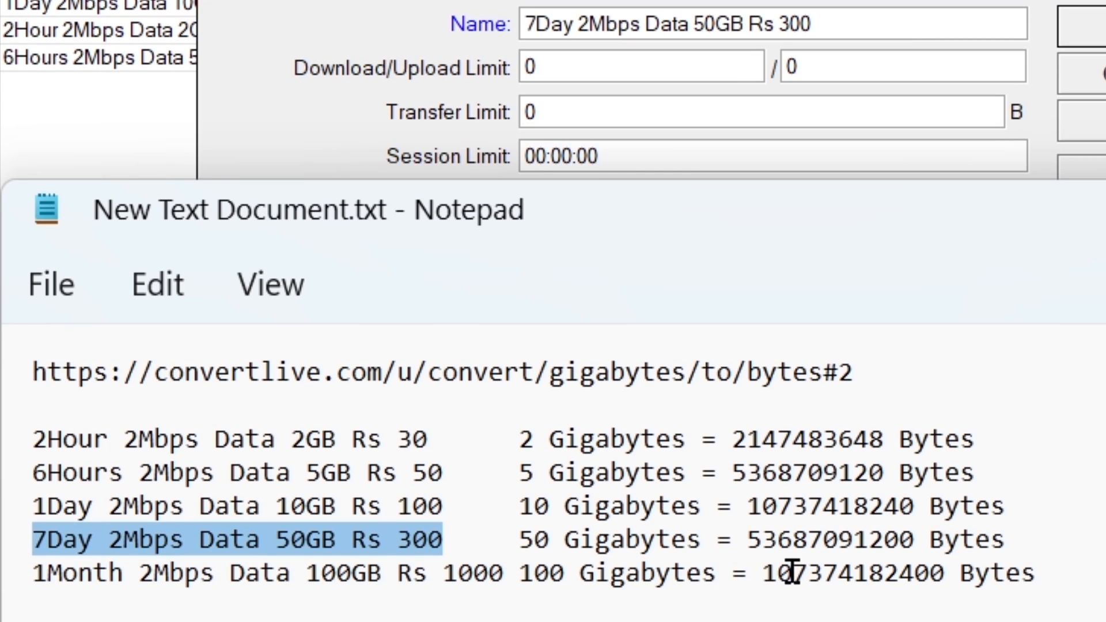
drag(749, 540, 922, 544)
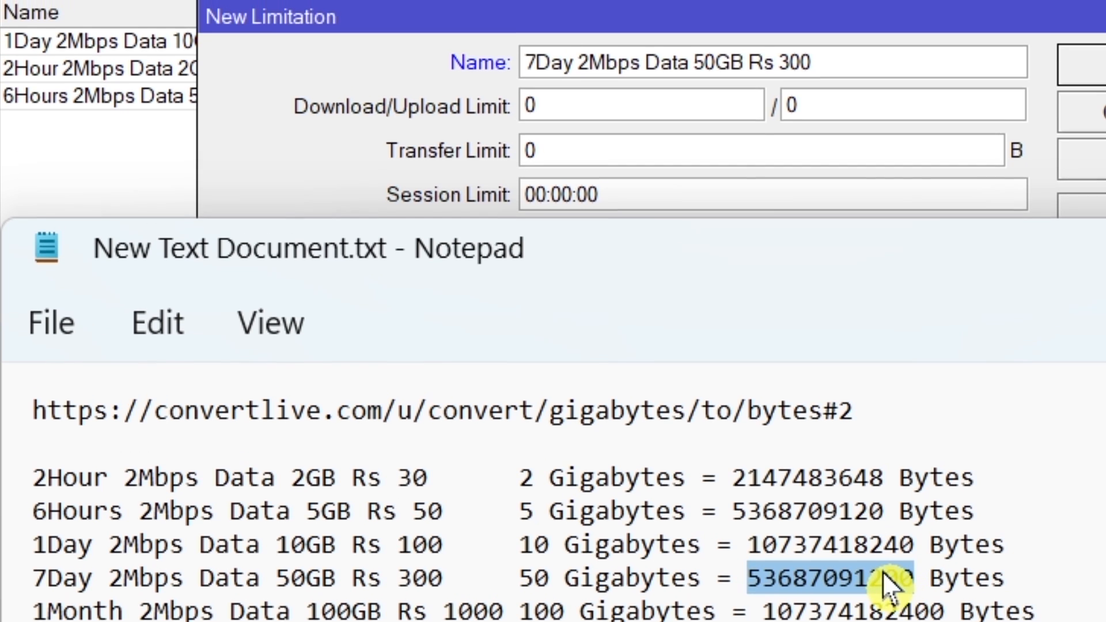
right_click(890, 546)
click(1031, 69)
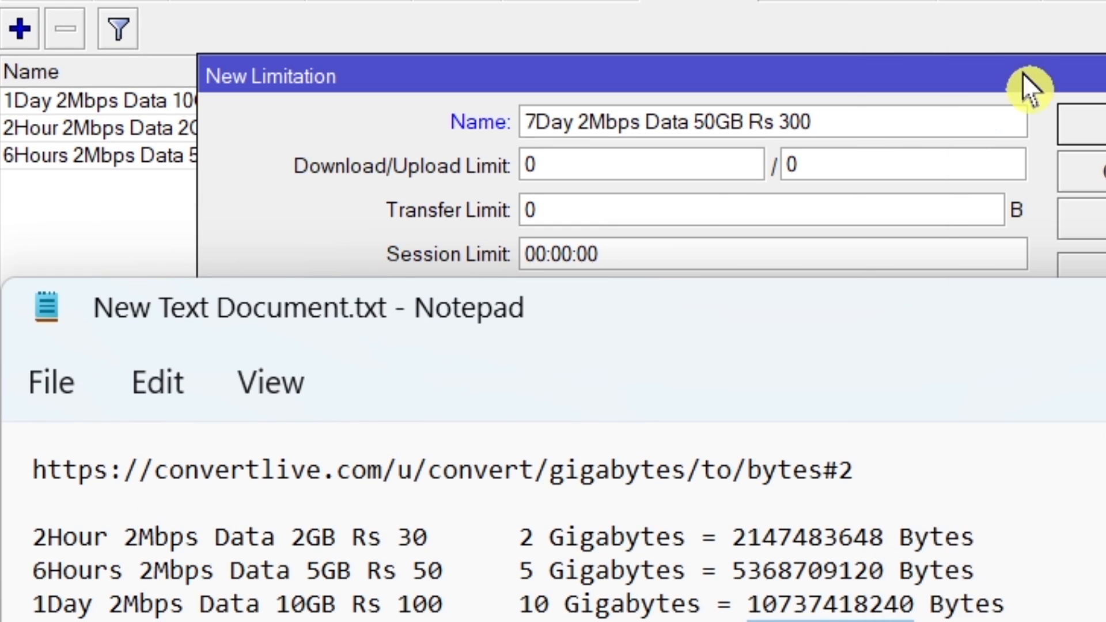
click(610, 205)
double_click(610, 205)
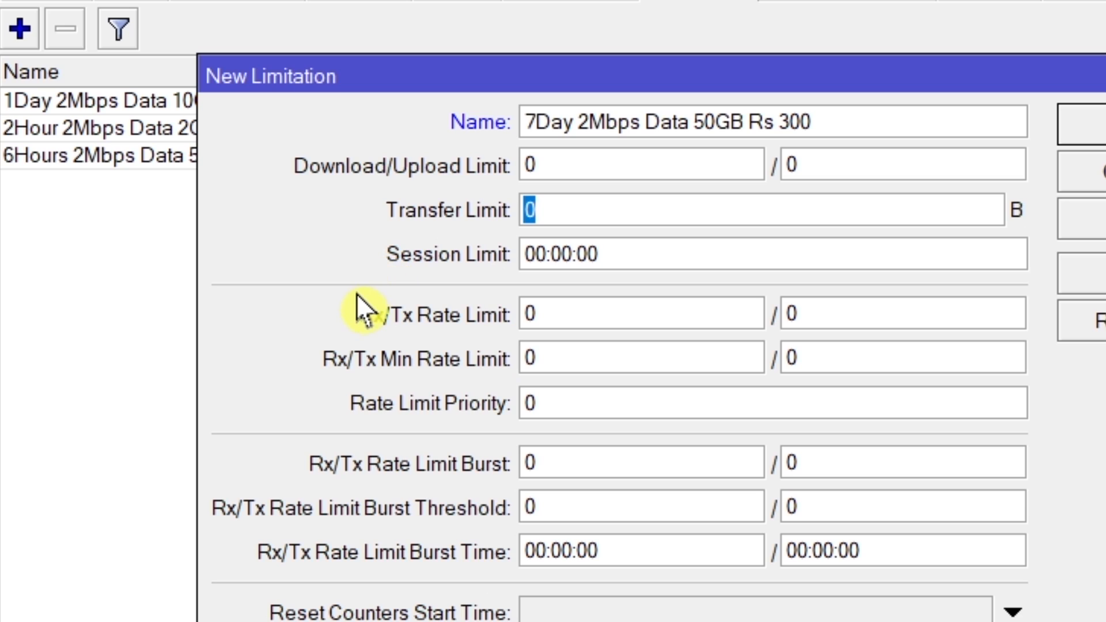
key(ctrl+v)
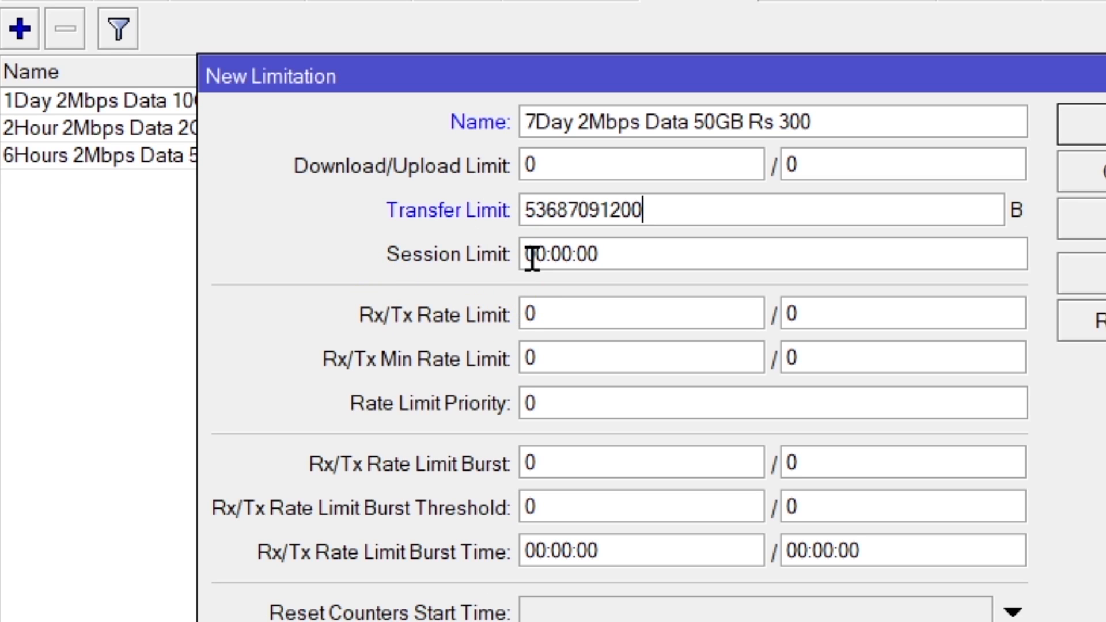
drag(542, 255, 536, 259)
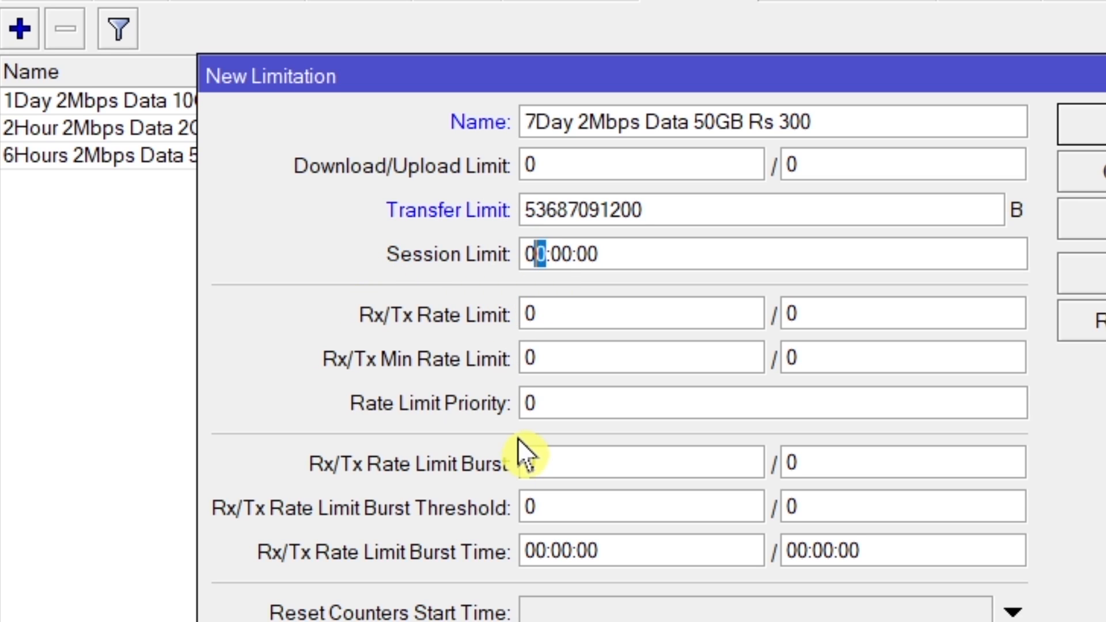
text(1)
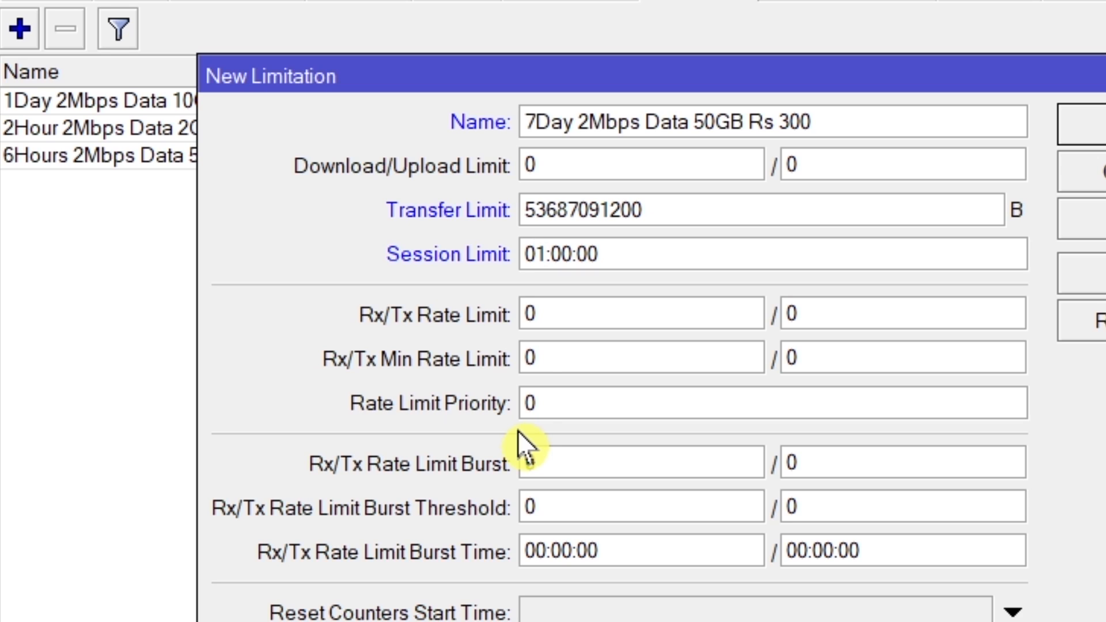
Step: Set the 7-day limitation's Rx/Tx Rate Limit to 2M/2M and save the limitation
key(Tab)
text(2)
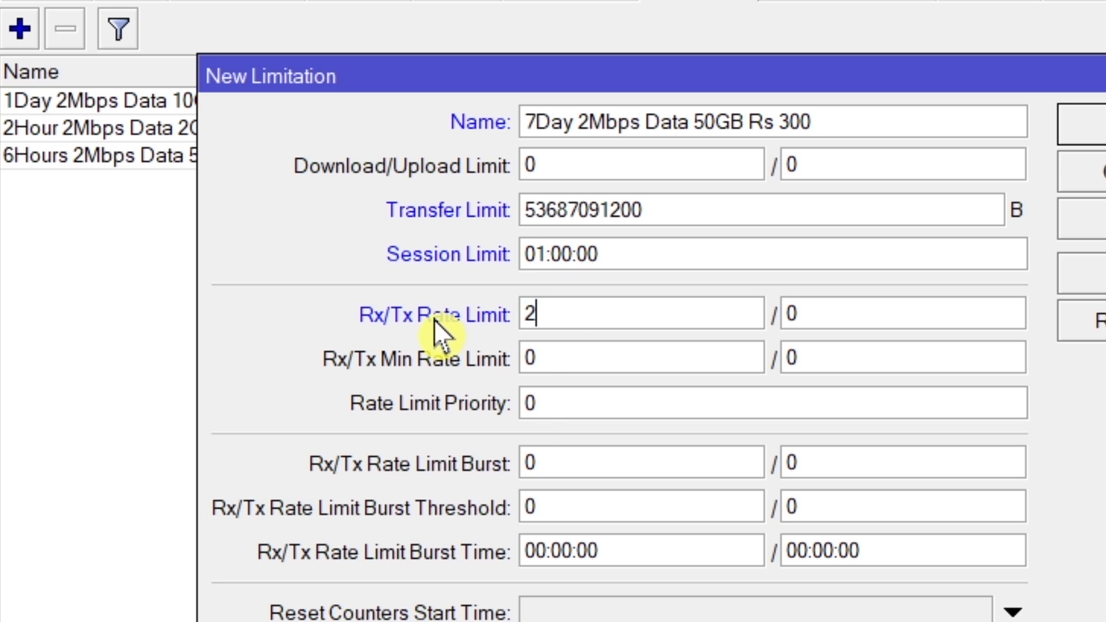
text(M)
key(Tab)
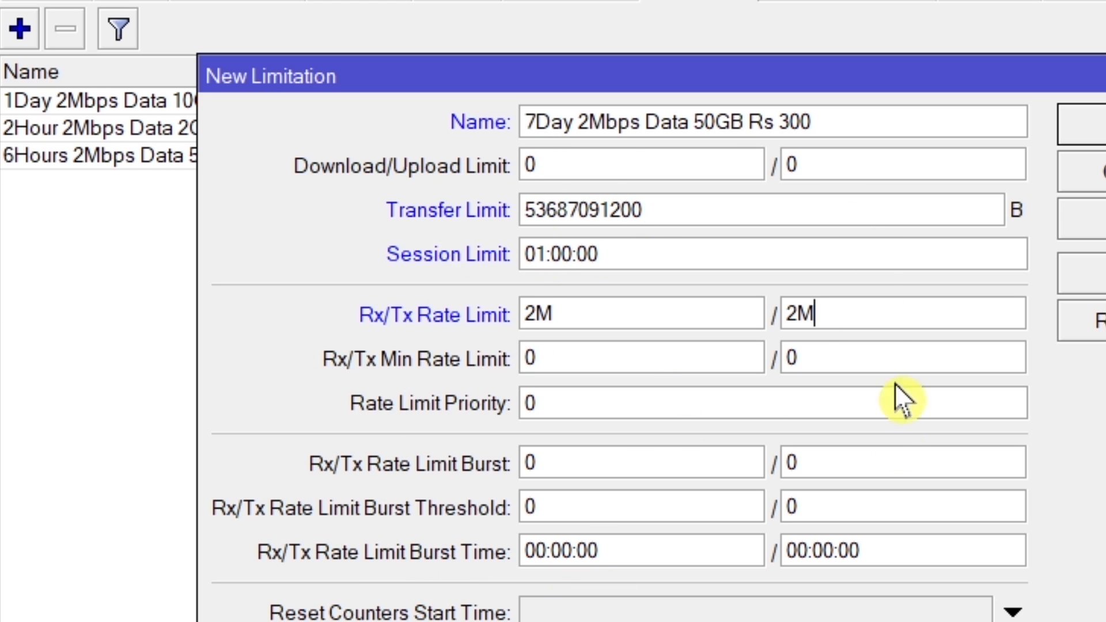
click(967, 221)
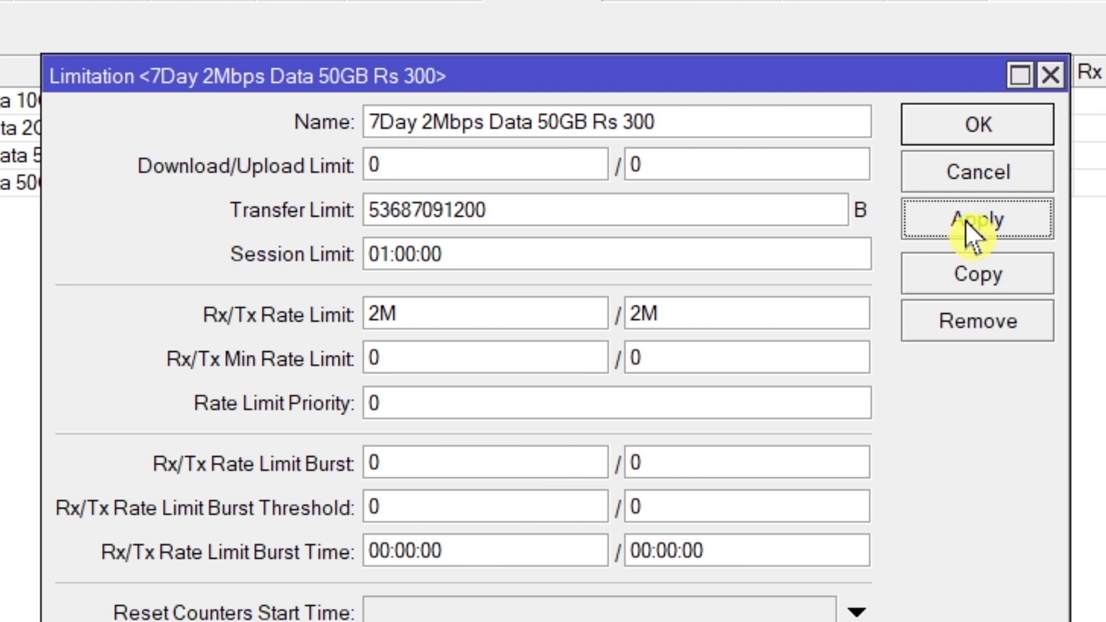
click(972, 141)
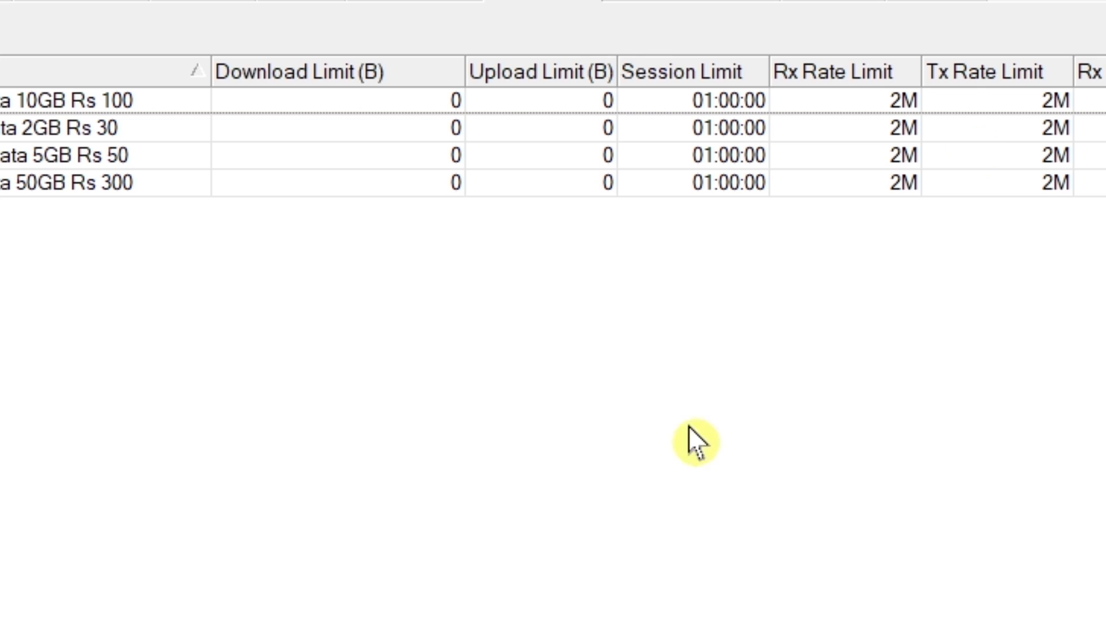
Step: Add a limitation named "1Month 2Mbps Data 100GB Rs 1000", copying the name from Notepad
key(alt+Tab)
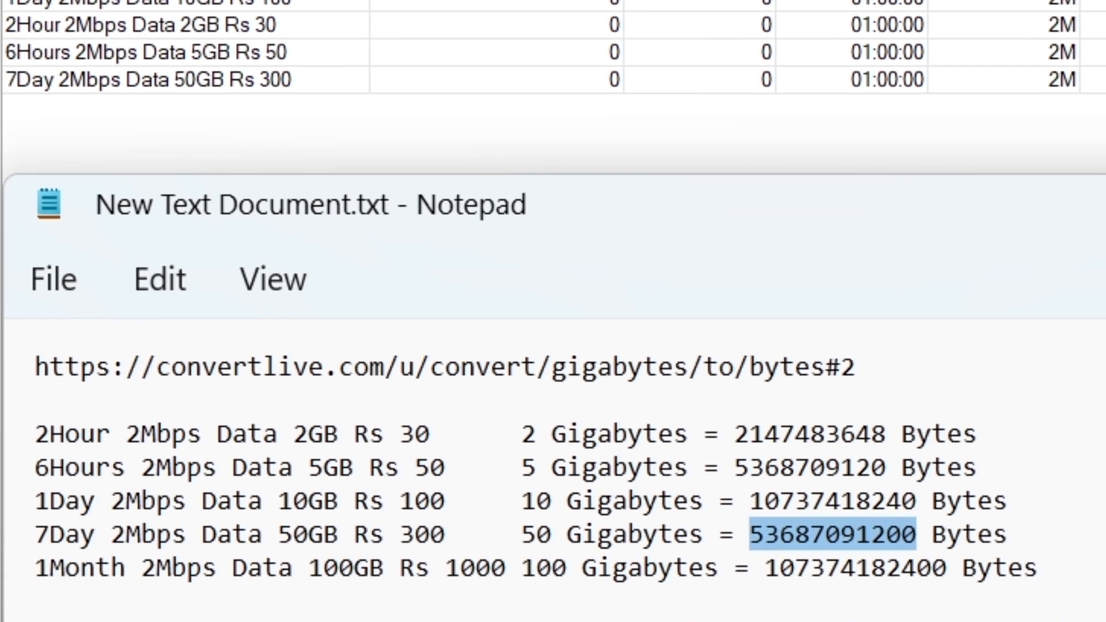
drag(505, 567, 32, 566)
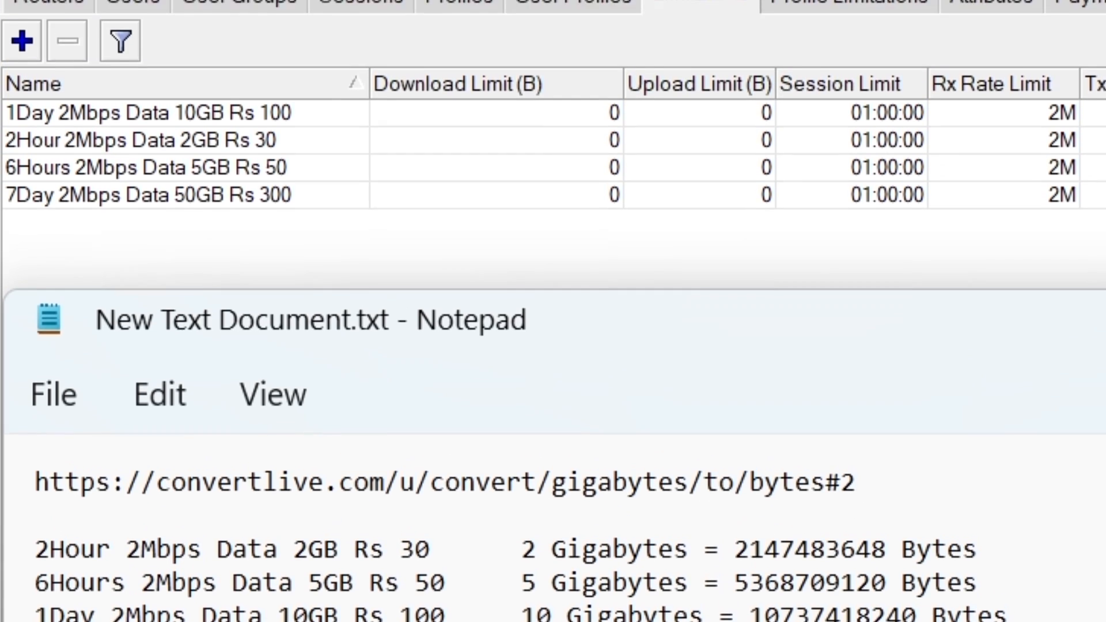
right_click(88, 575)
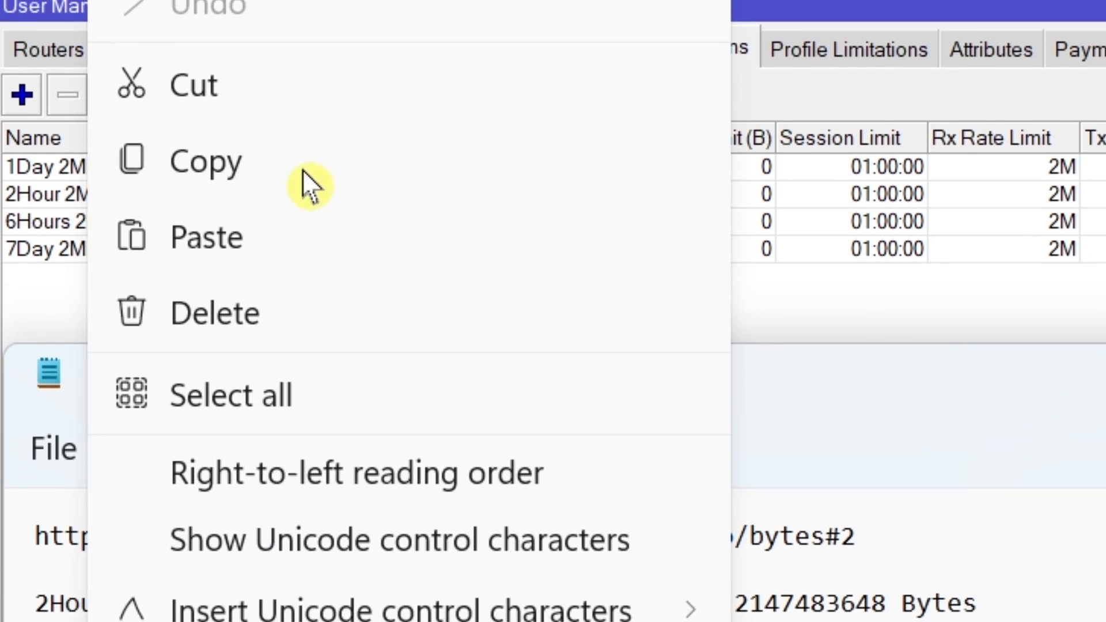
click(295, 170)
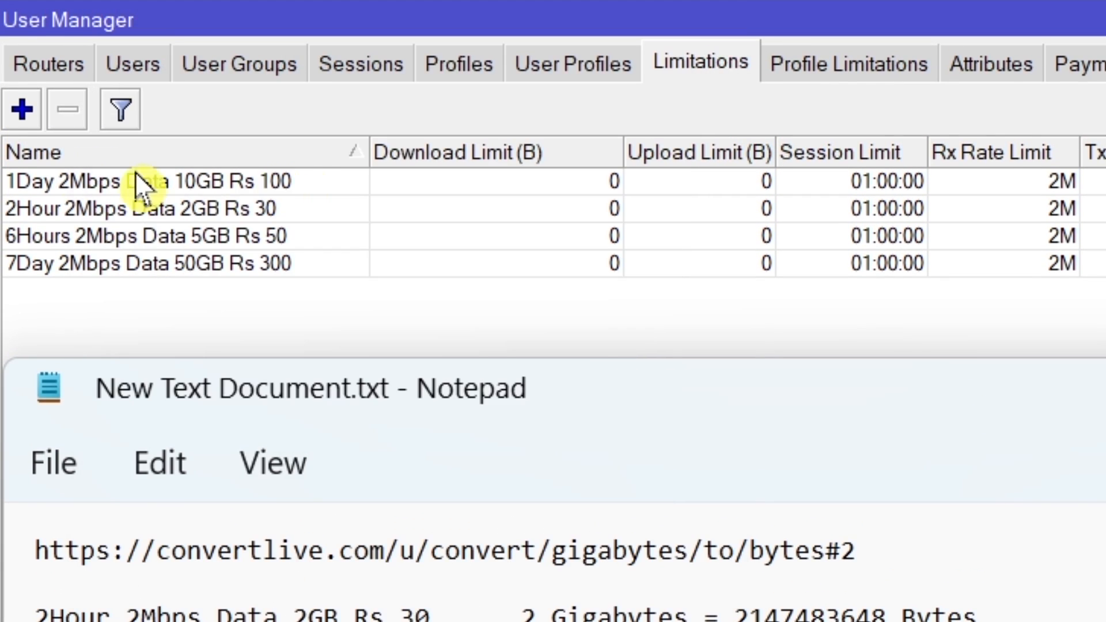
click(20, 107)
right_click(543, 214)
click(684, 320)
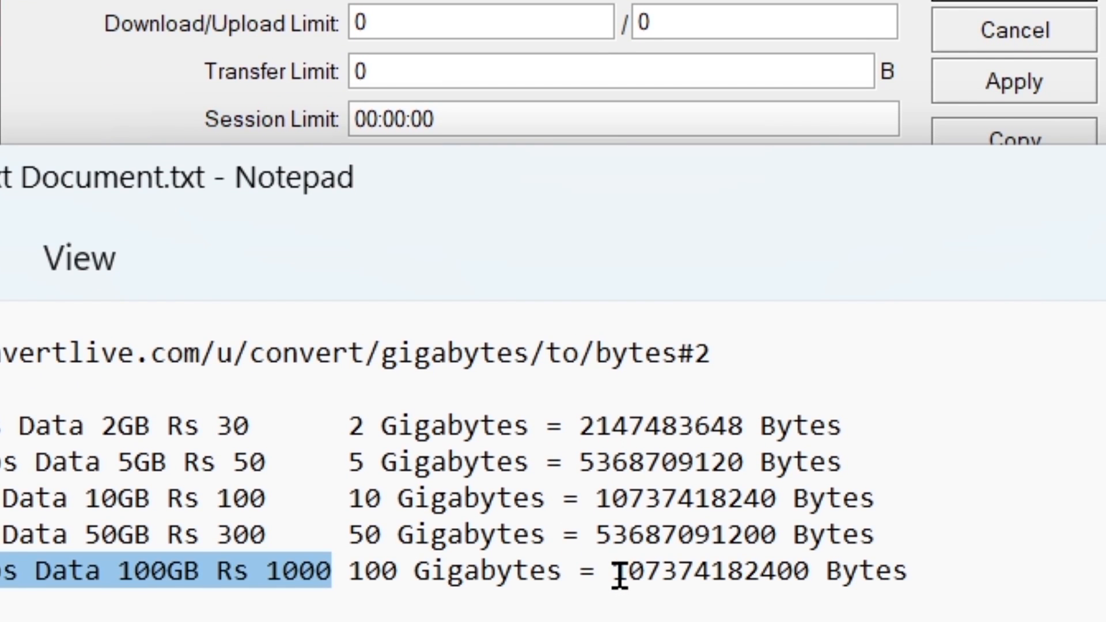
drag(619, 576, 810, 583)
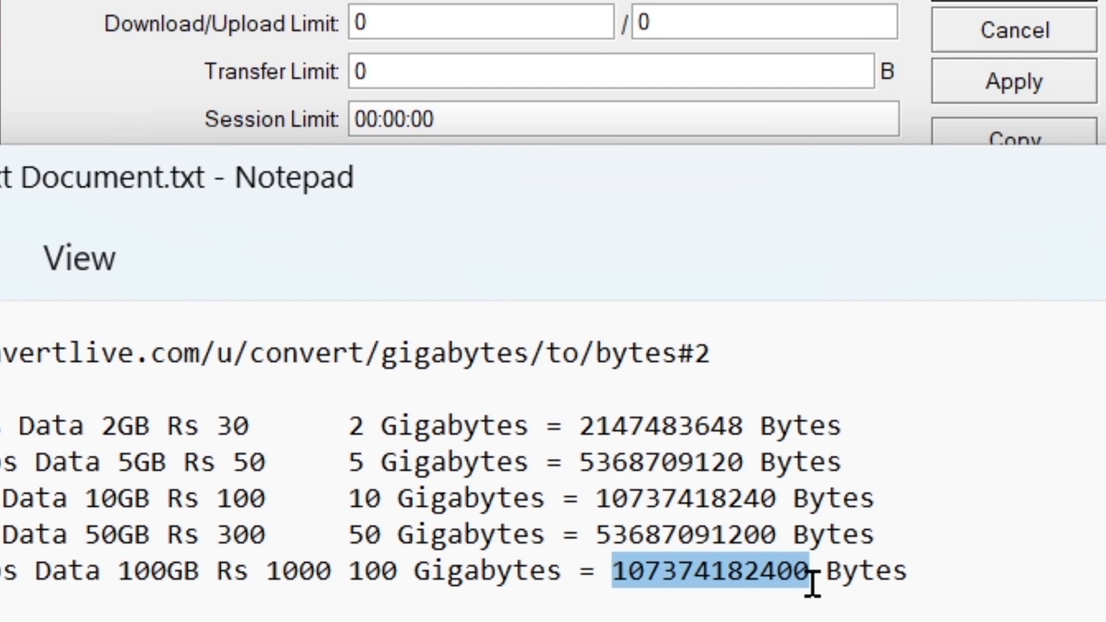
right_click(735, 588)
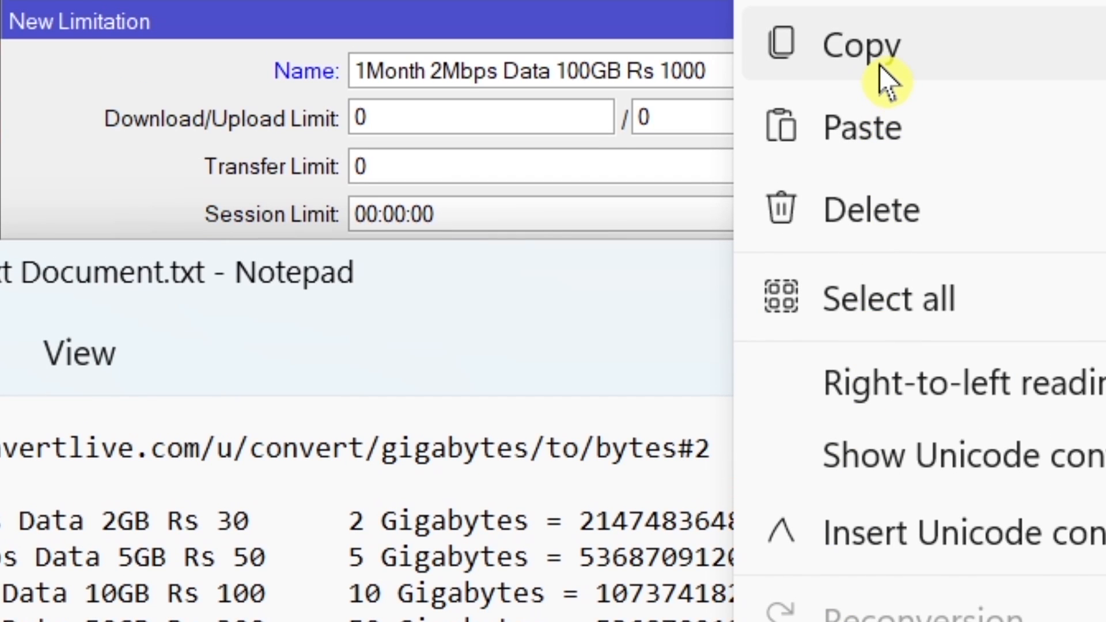
click(879, 65)
click(122, 167)
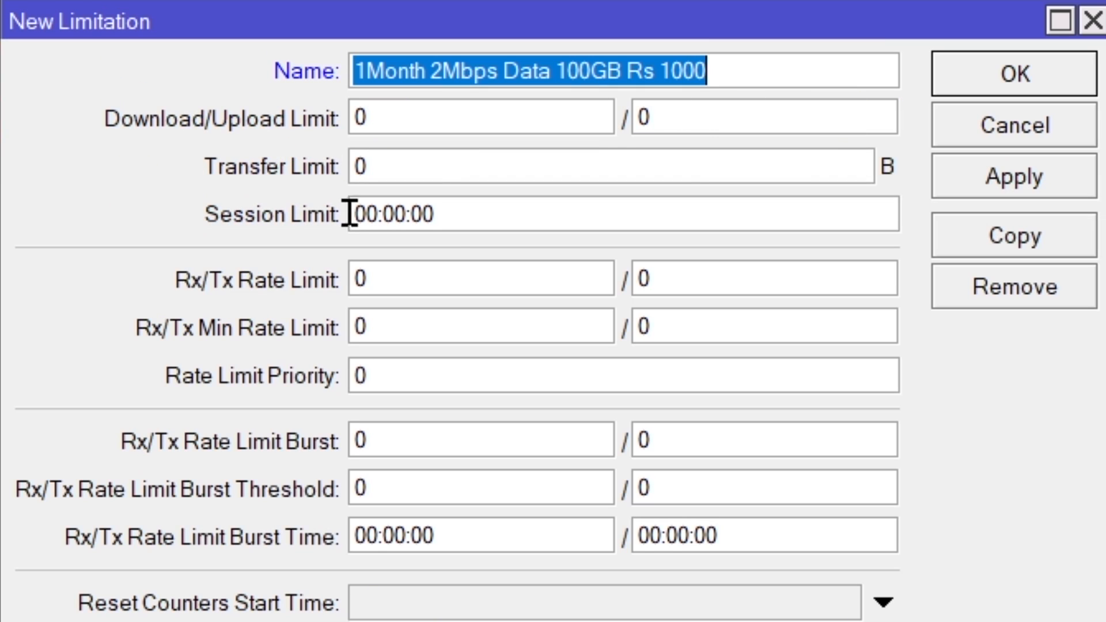
click(457, 173)
double_click(457, 173)
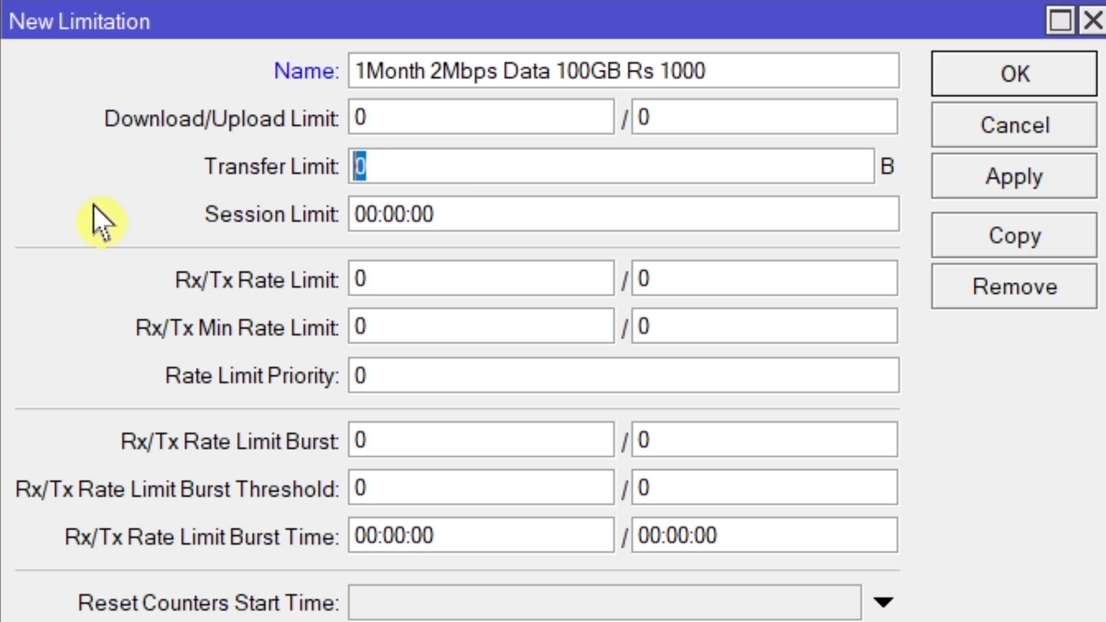
key(ctrl+v)
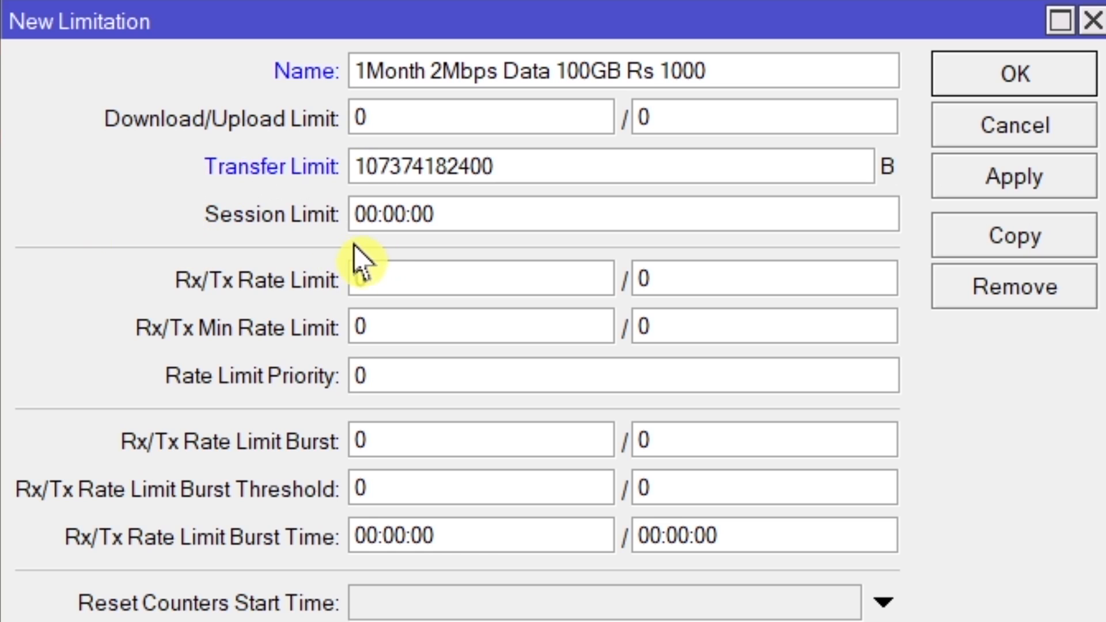
click(378, 215)
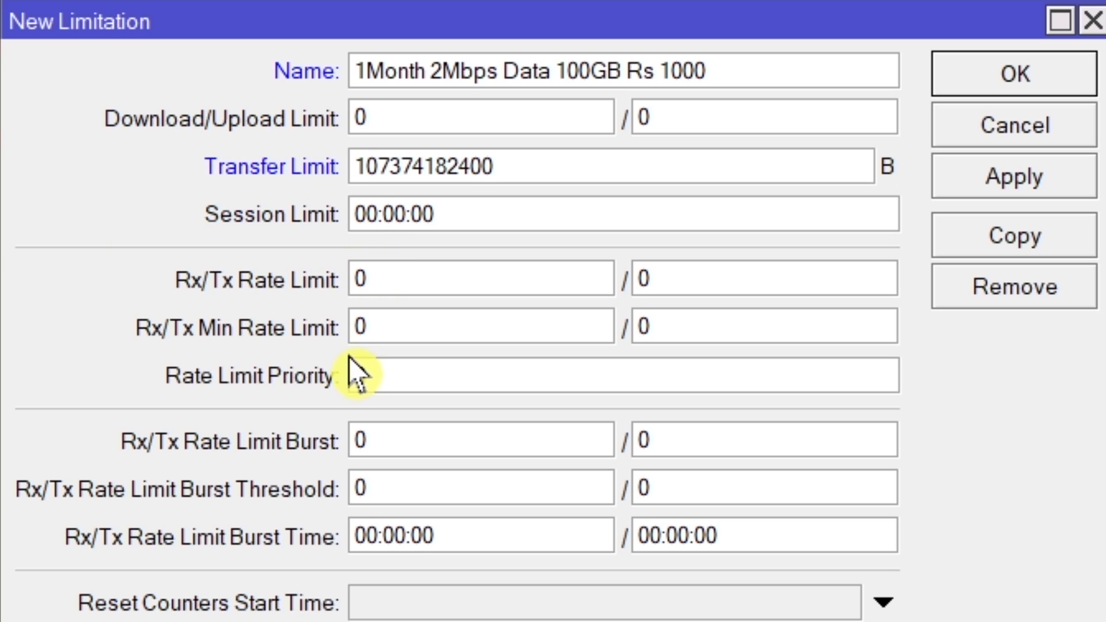
key(BackSpace)
text(1)
Step: Set the 1-month limitation's Rx/Tx Rate Limit to 2M/2M and save the limitation
double_click(415, 279)
text(2M)
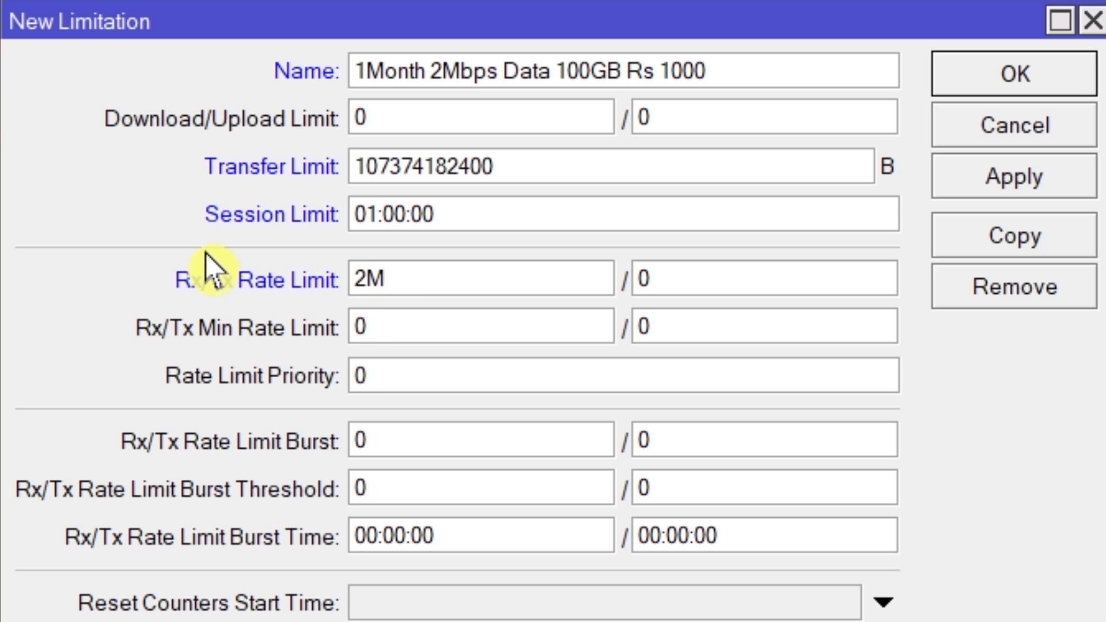
double_click(706, 282)
text(2M)
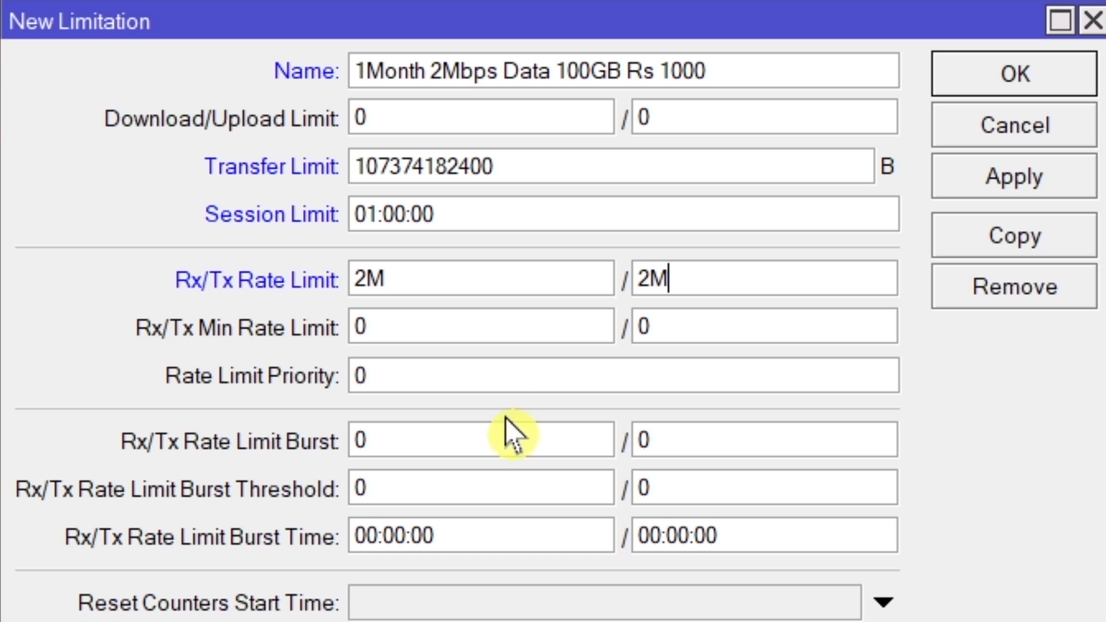
click(1009, 183)
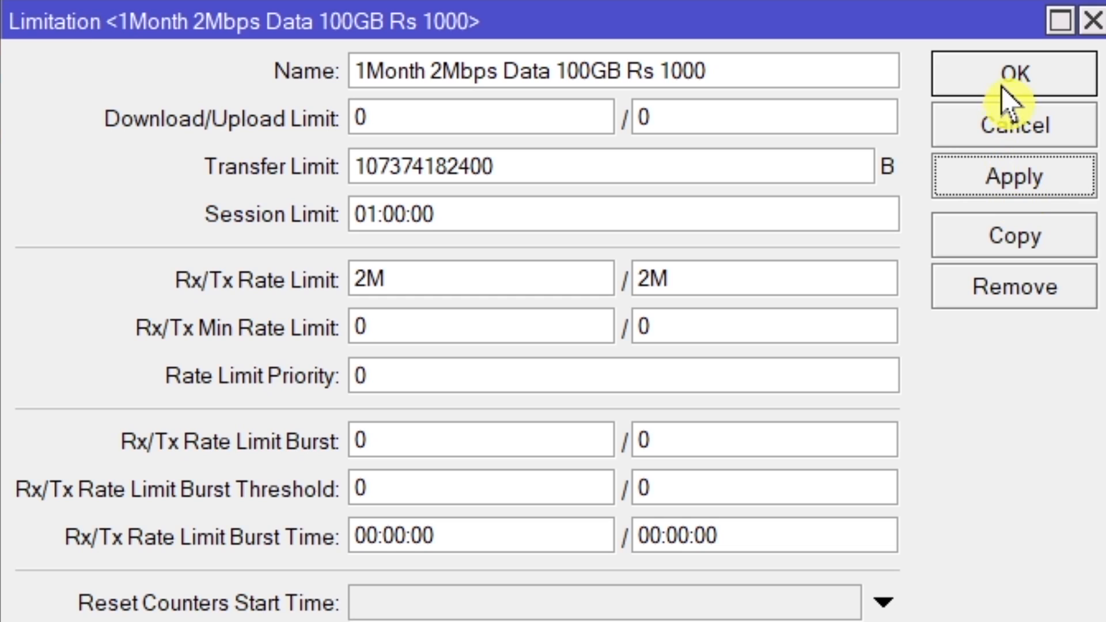
click(988, 86)
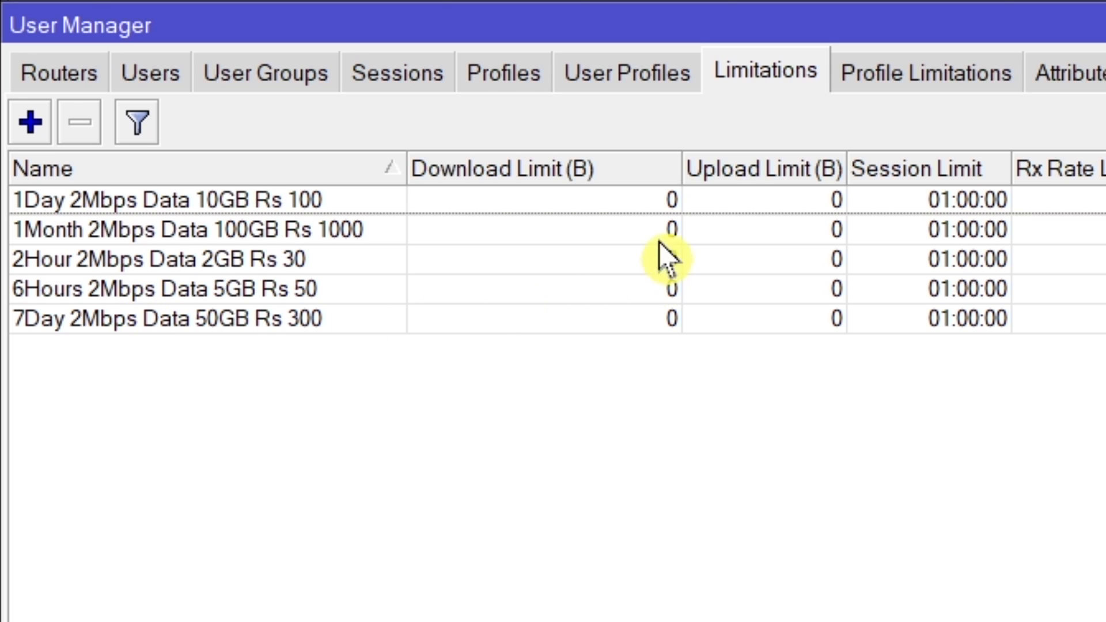
Step: Add a profile limitation linking the profile "1Day 2Mbps Data 10GB Rs 100" to its same-named limitation, valid on all weekdays, and save it
drag(678, 180, 548, 192)
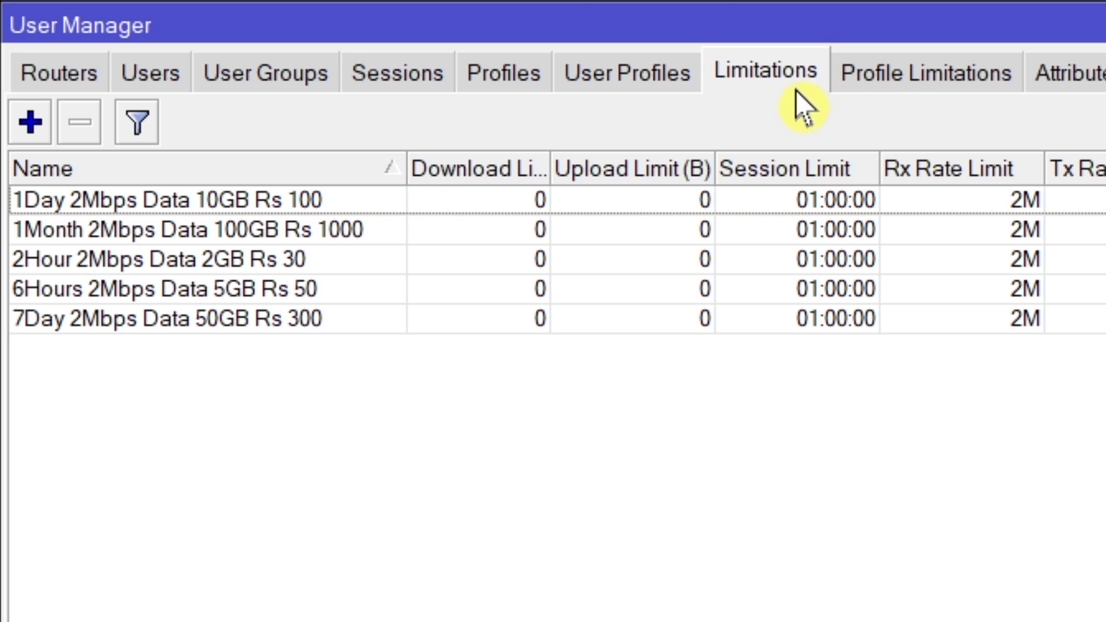
click(924, 80)
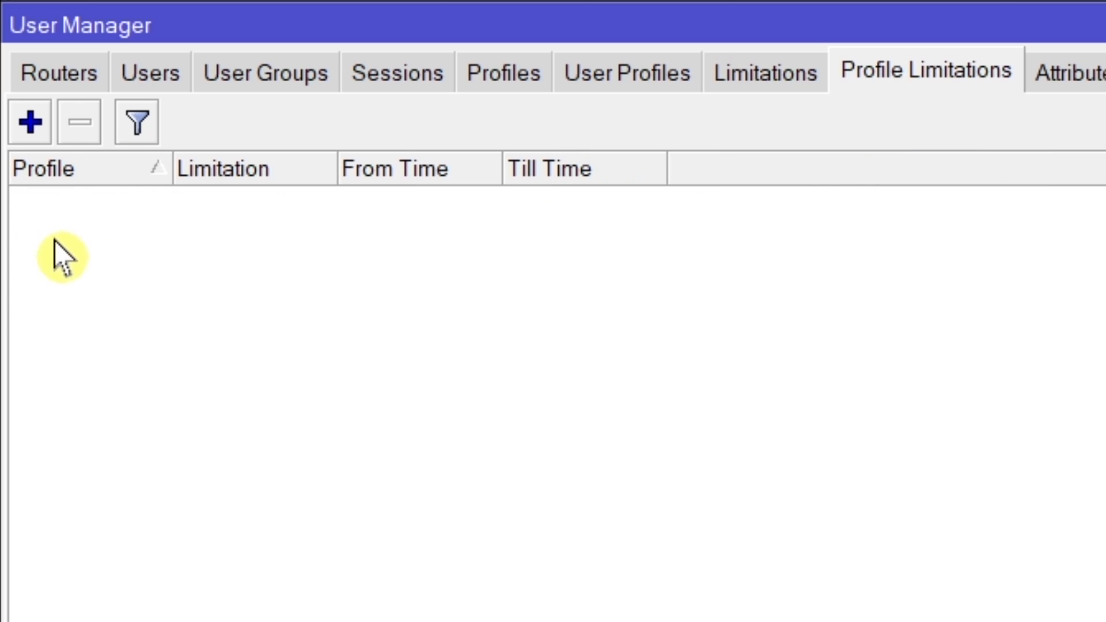
click(30, 122)
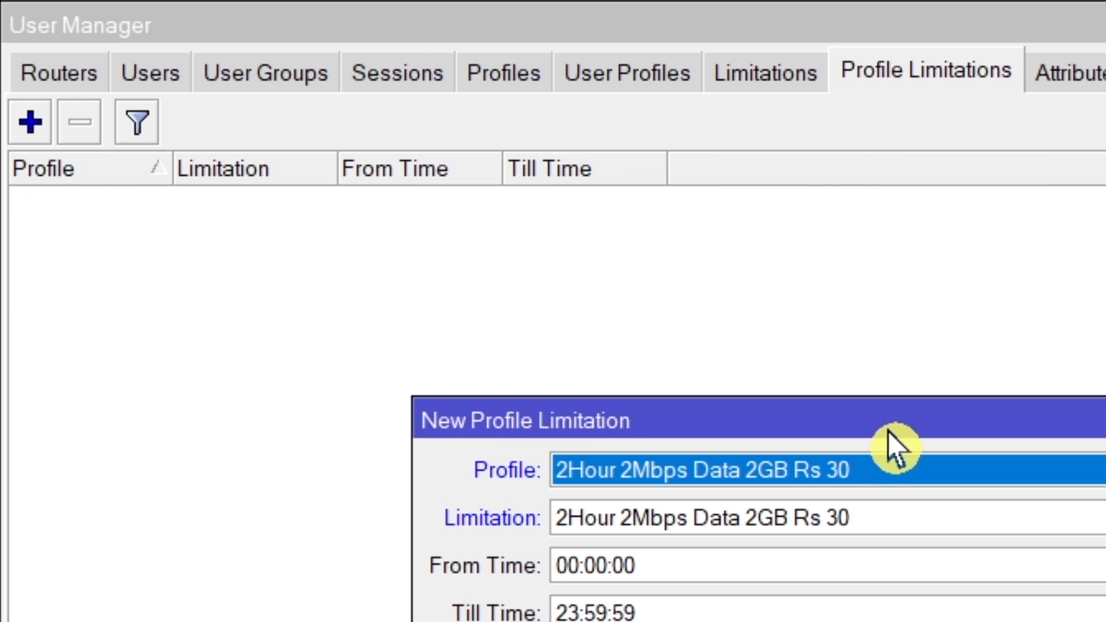
drag(889, 432, 847, 324)
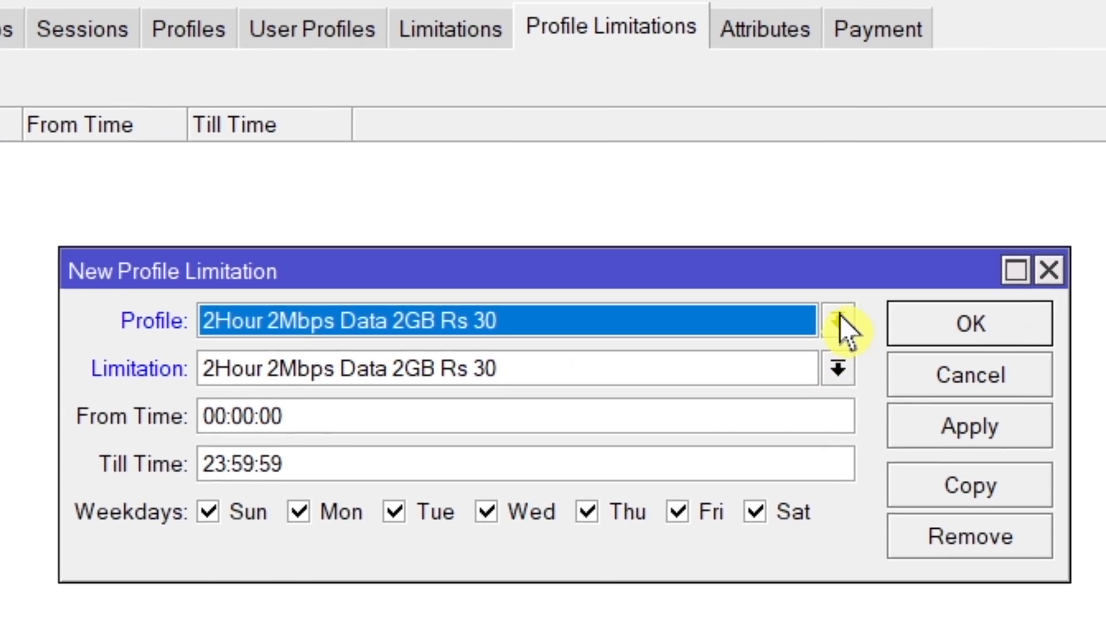
click(839, 318)
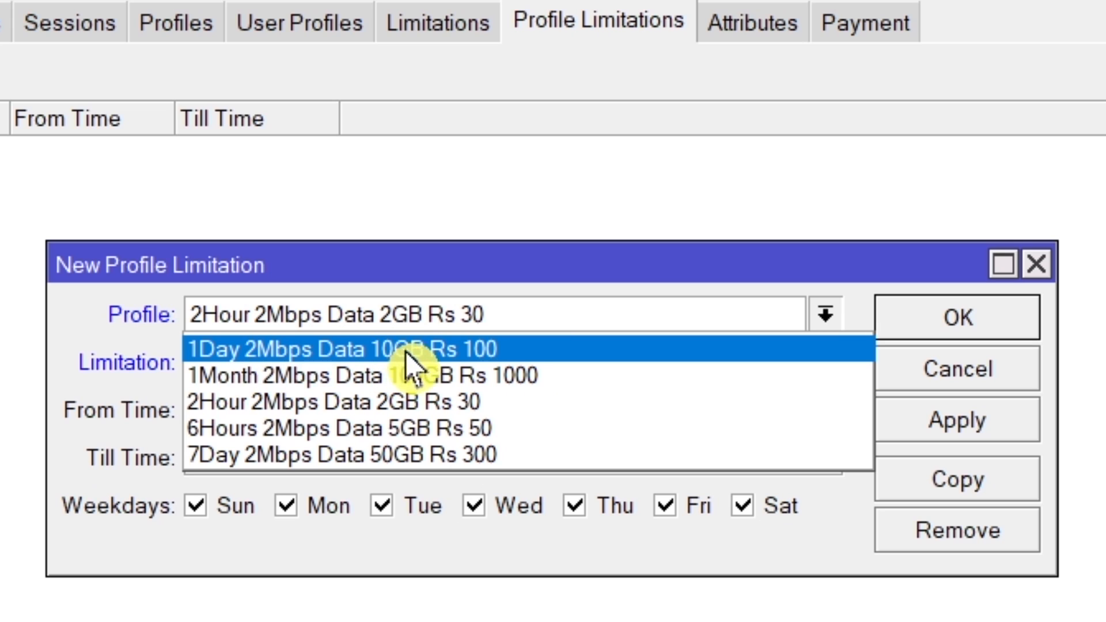
click(431, 349)
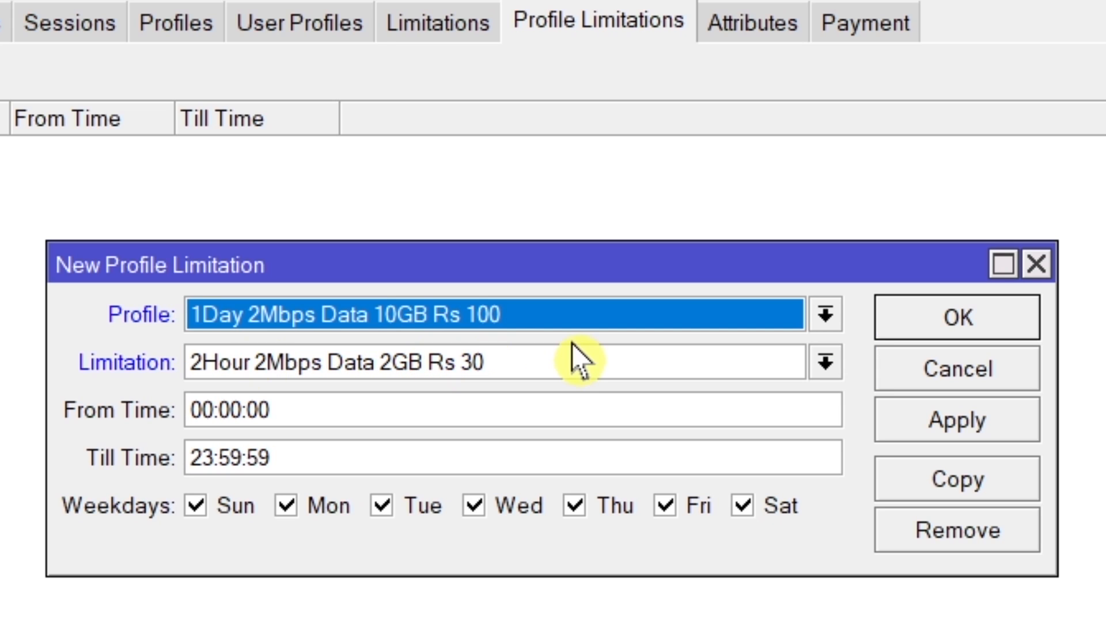
click(829, 364)
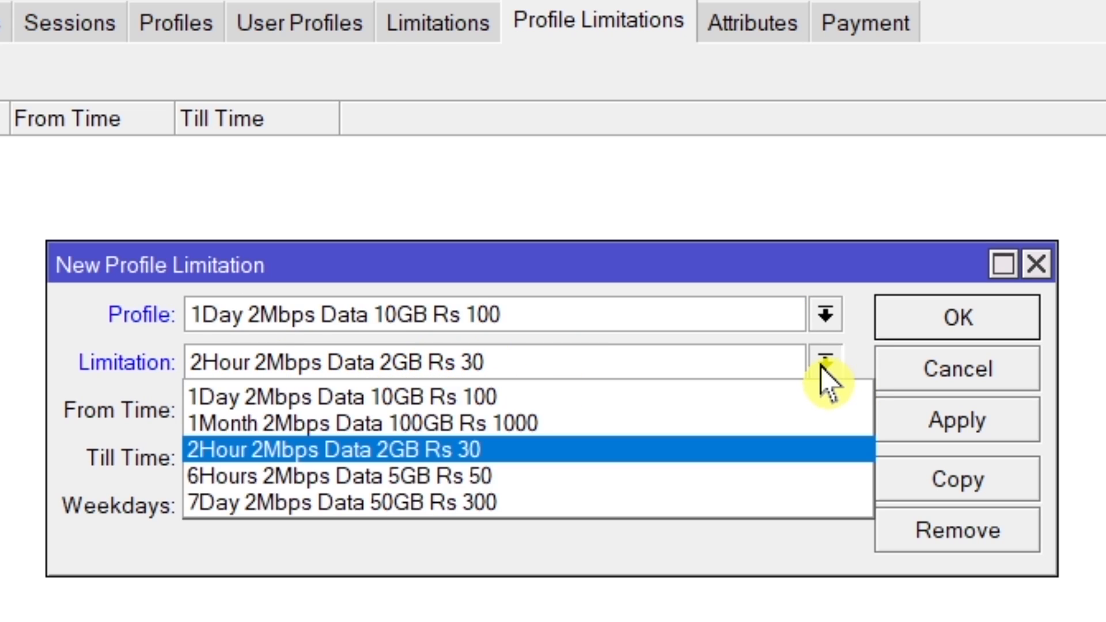
click(521, 397)
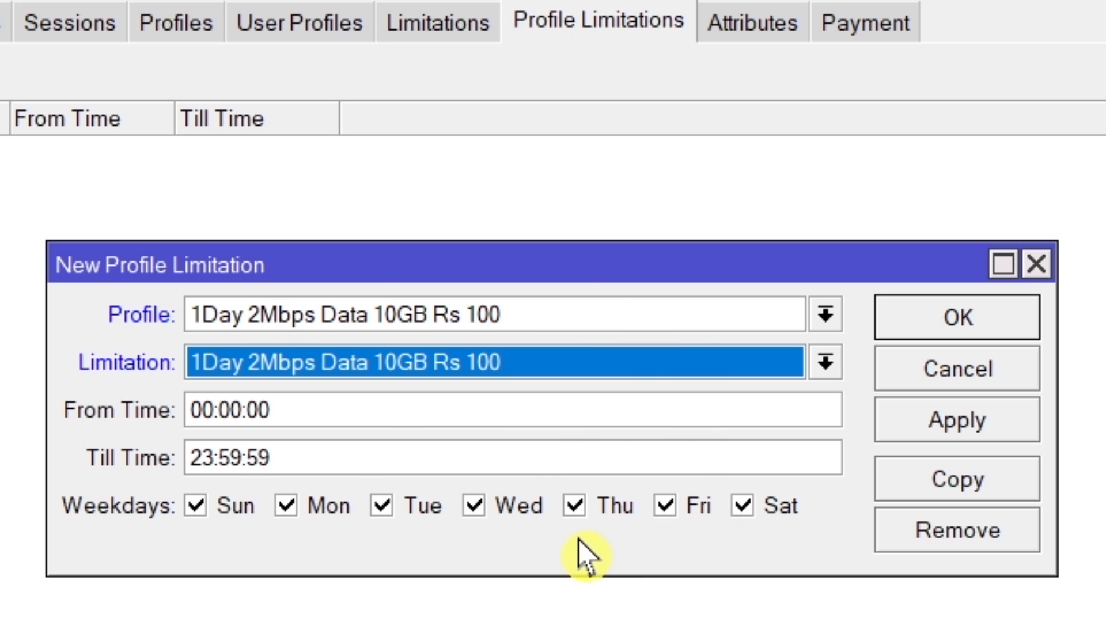
click(664, 507)
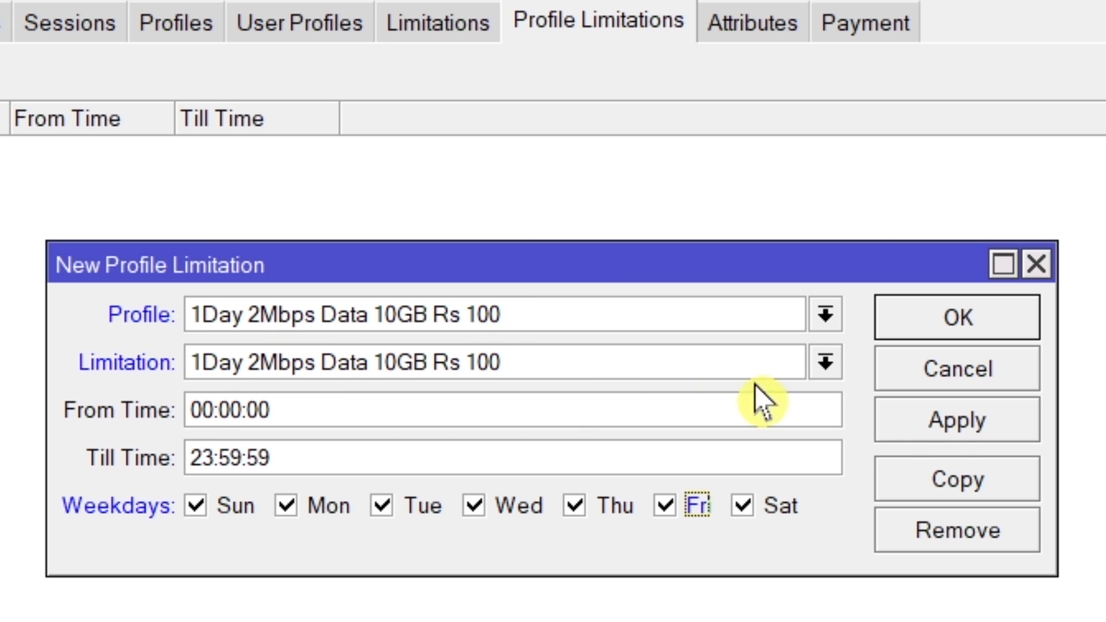
click(936, 431)
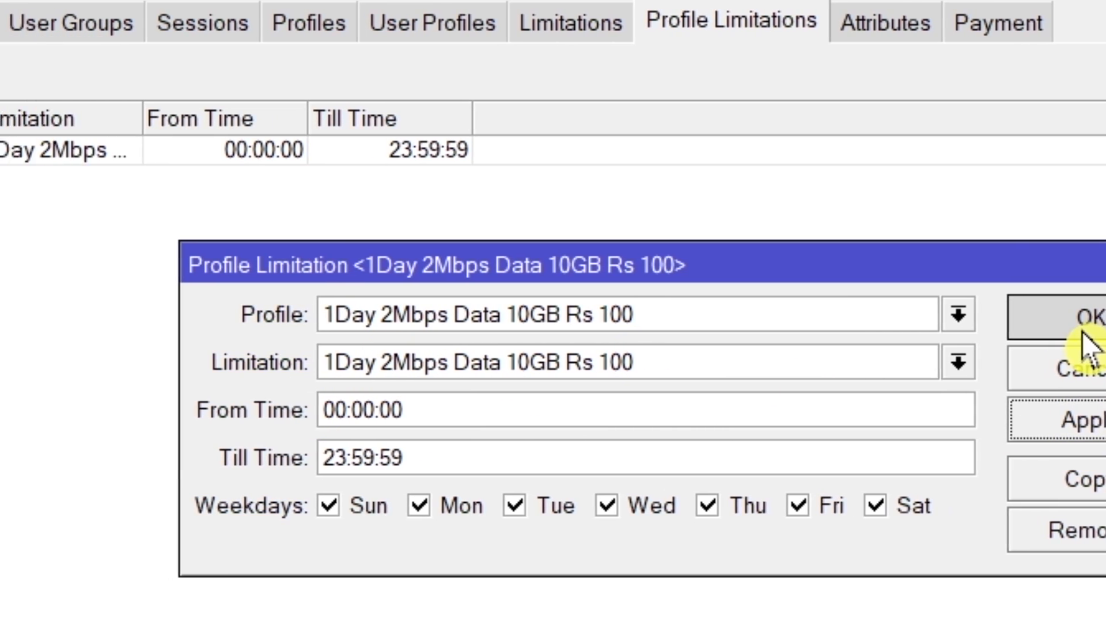
click(950, 326)
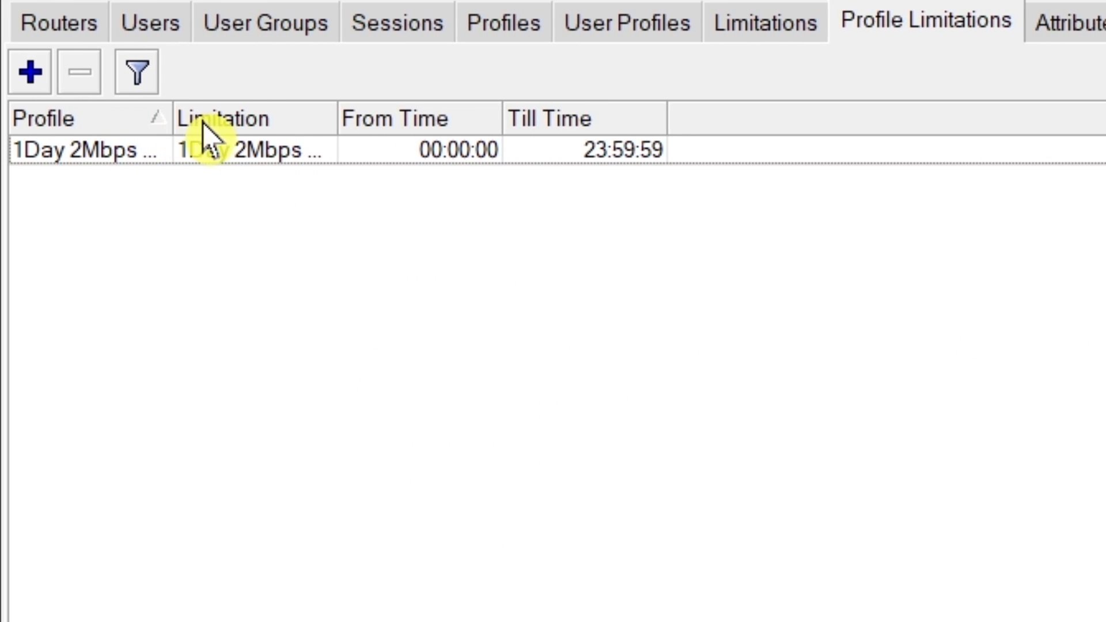
Step: Widen the Profile column and add a profile limitation linking "1Month 2Mbps Data 100GB Rs 1000" to its same-named limitation
drag(172, 119, 375, 119)
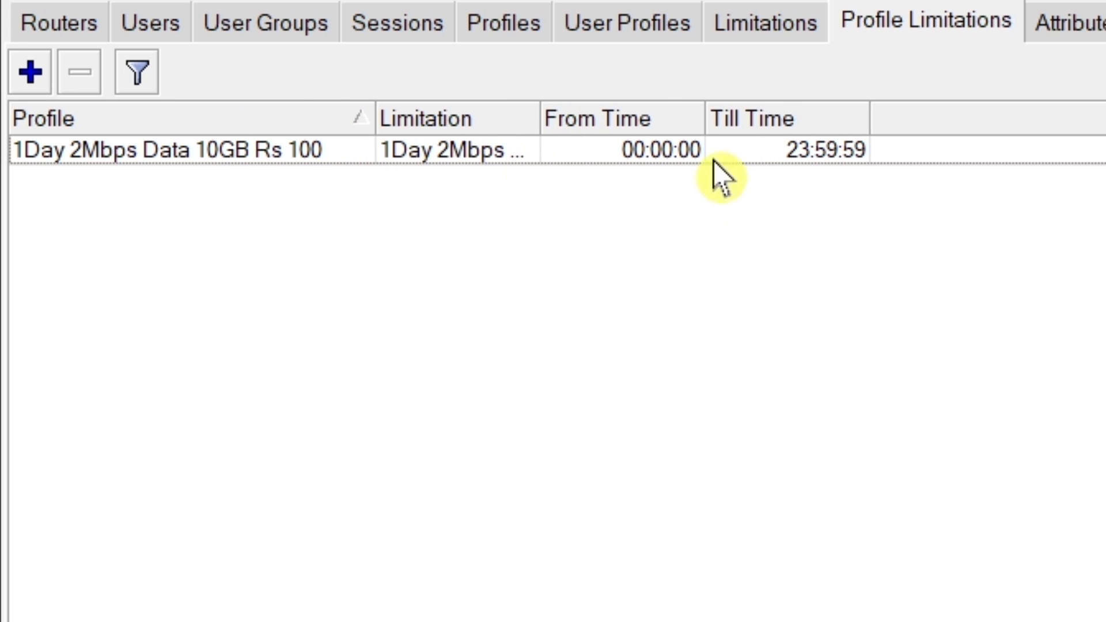
click(26, 70)
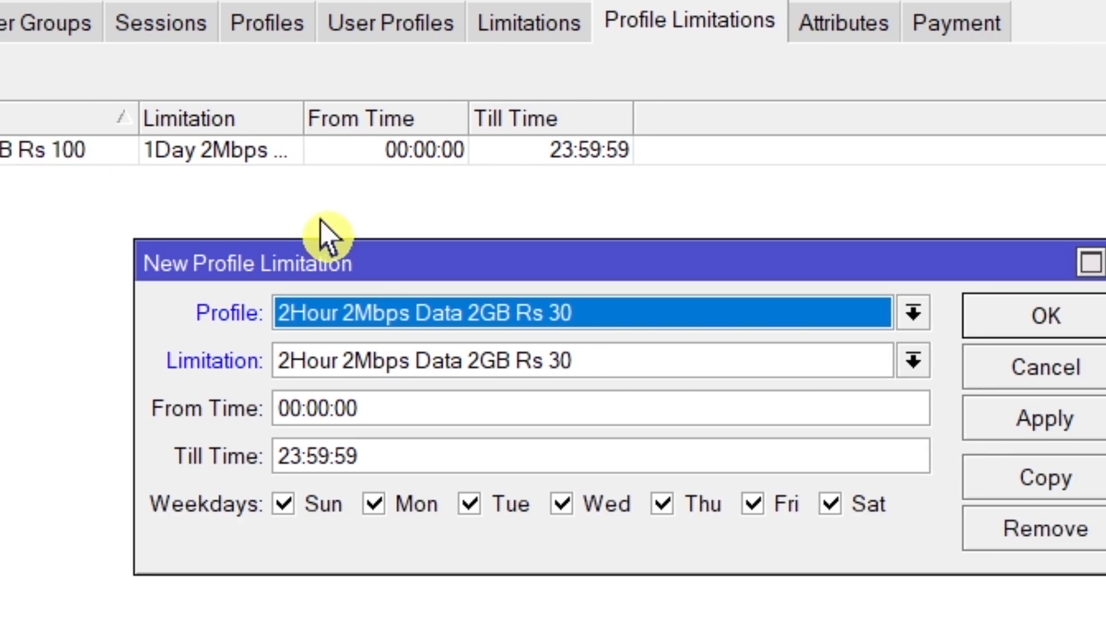
click(826, 317)
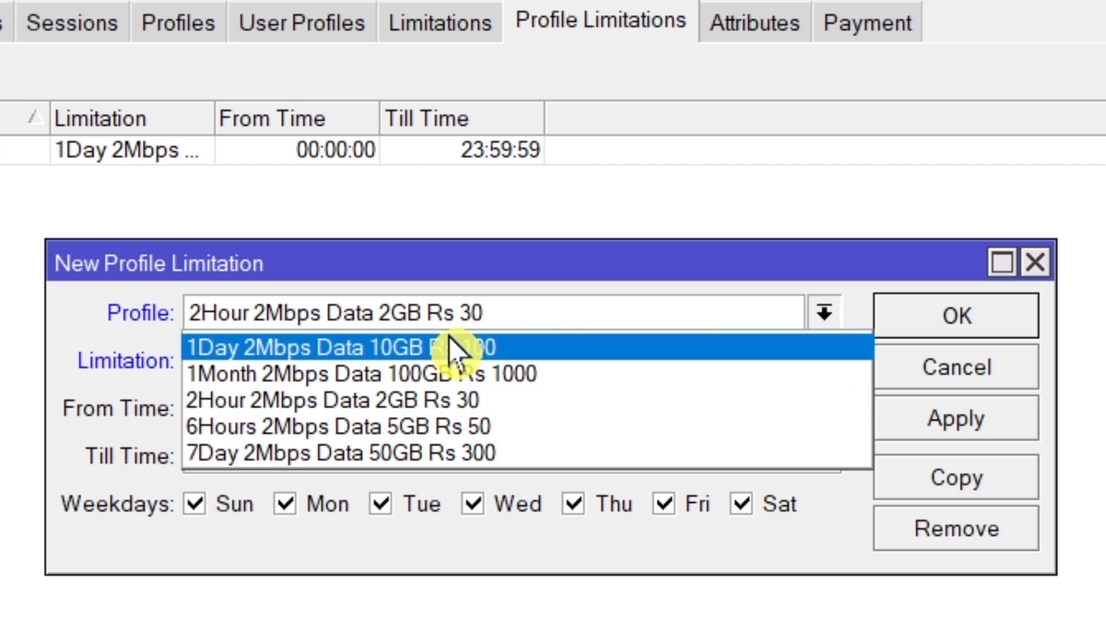
click(390, 374)
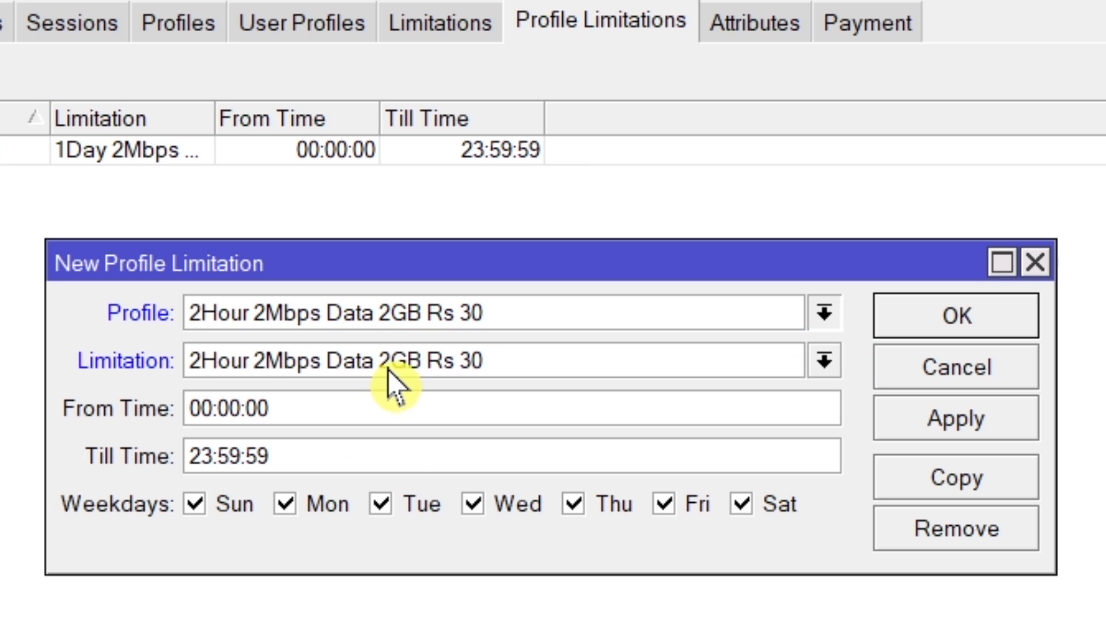
click(825, 363)
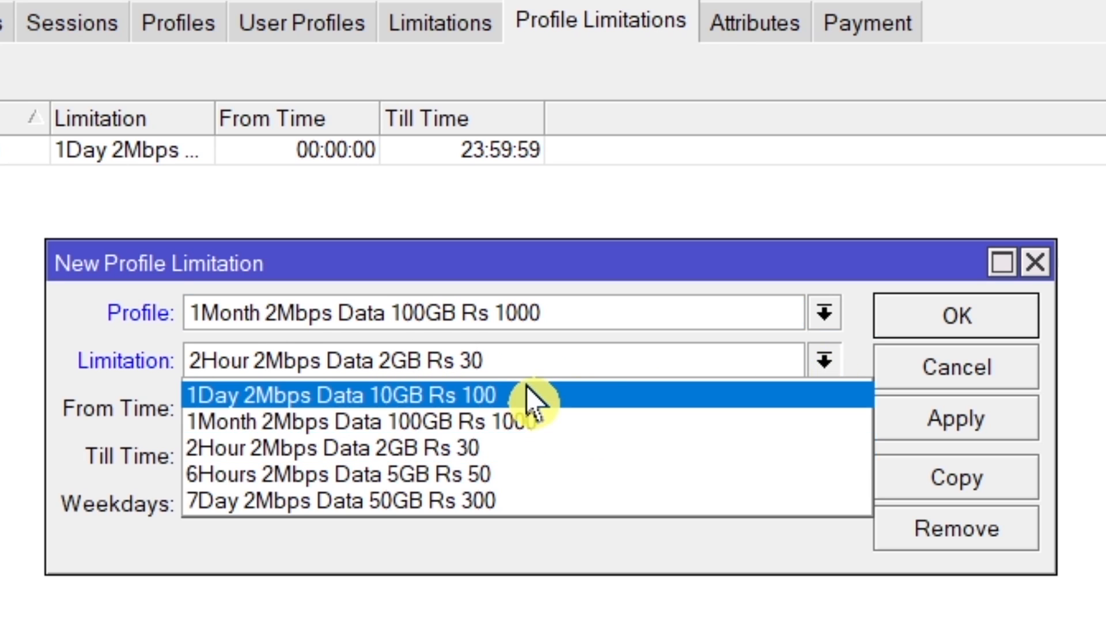
click(511, 424)
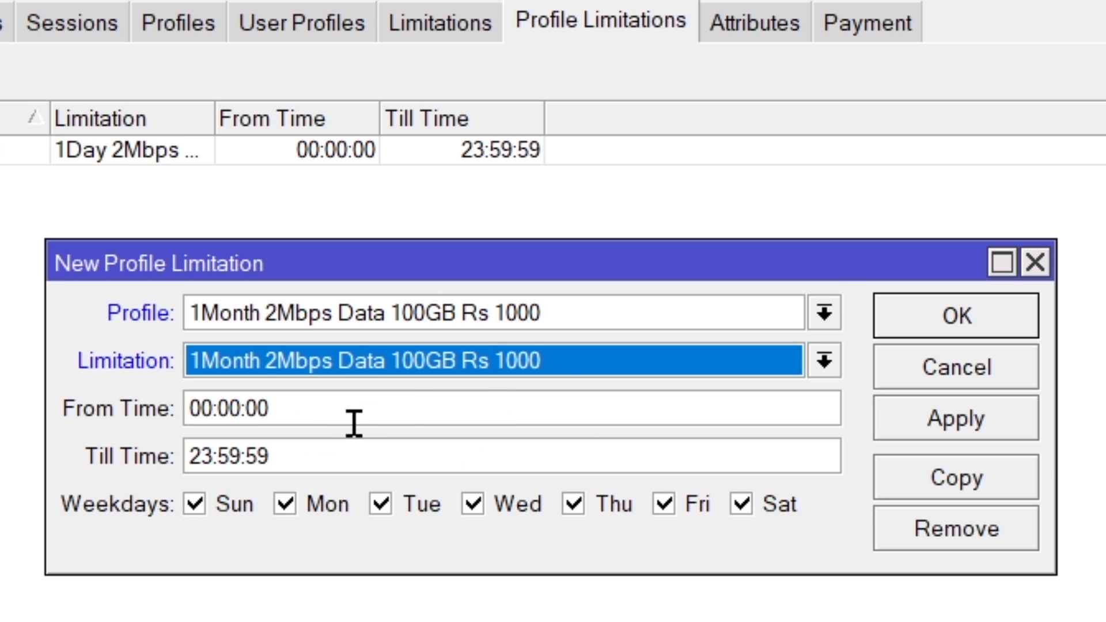
click(912, 425)
click(961, 318)
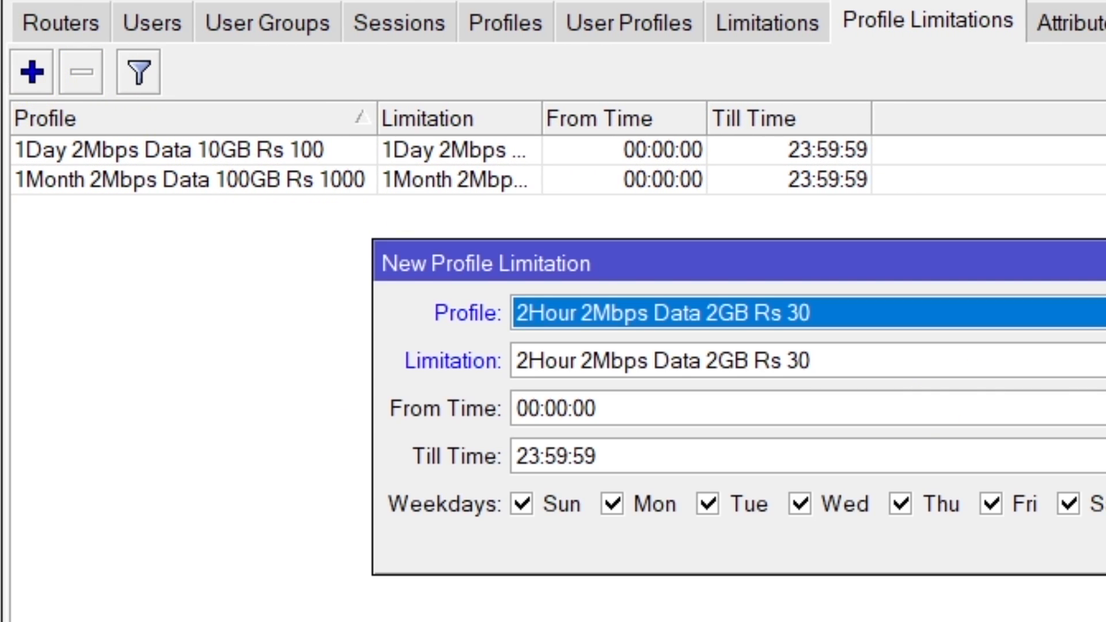
Step: Add a profile limitation linking the profile "2Hour 2Mbps Data 2GB Rs 30" to its same-named limitation
click(1090, 314)
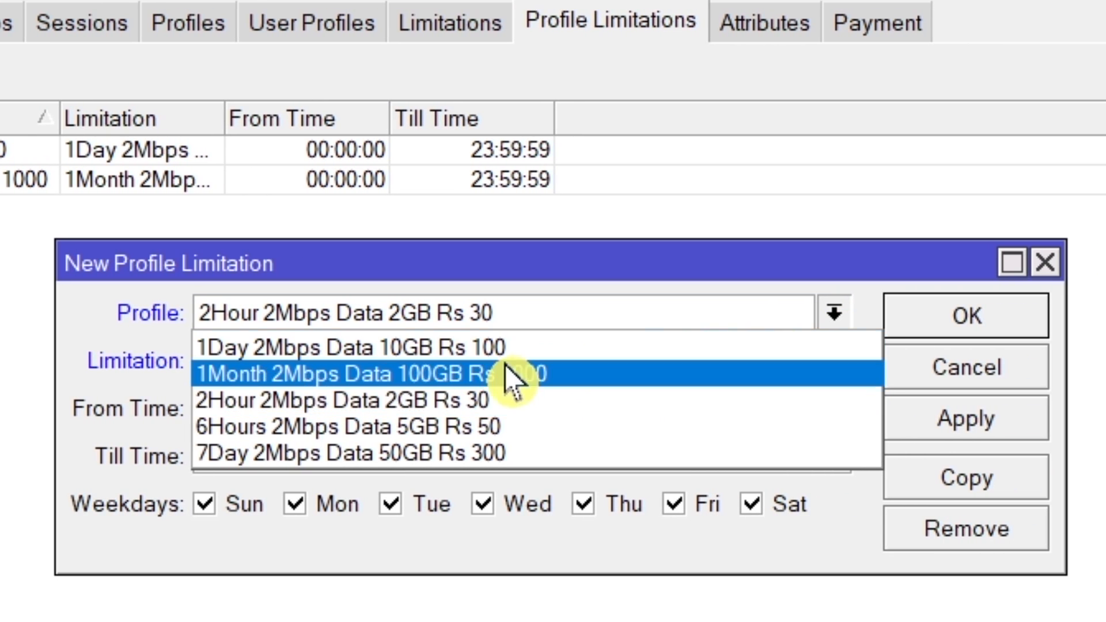
click(464, 406)
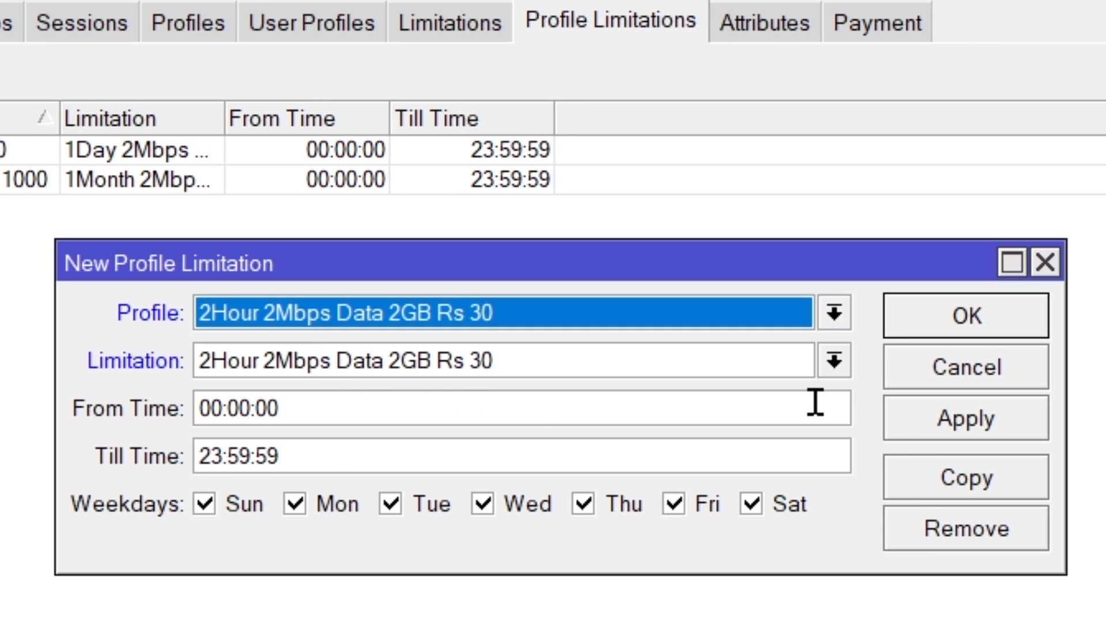
click(834, 361)
click(501, 449)
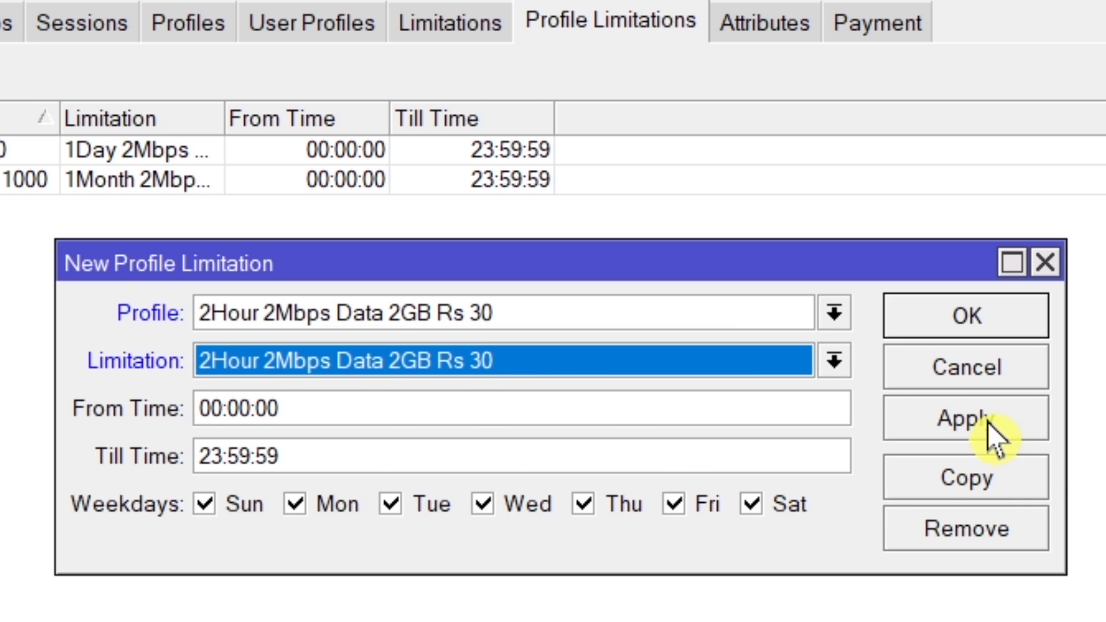
click(988, 423)
click(973, 323)
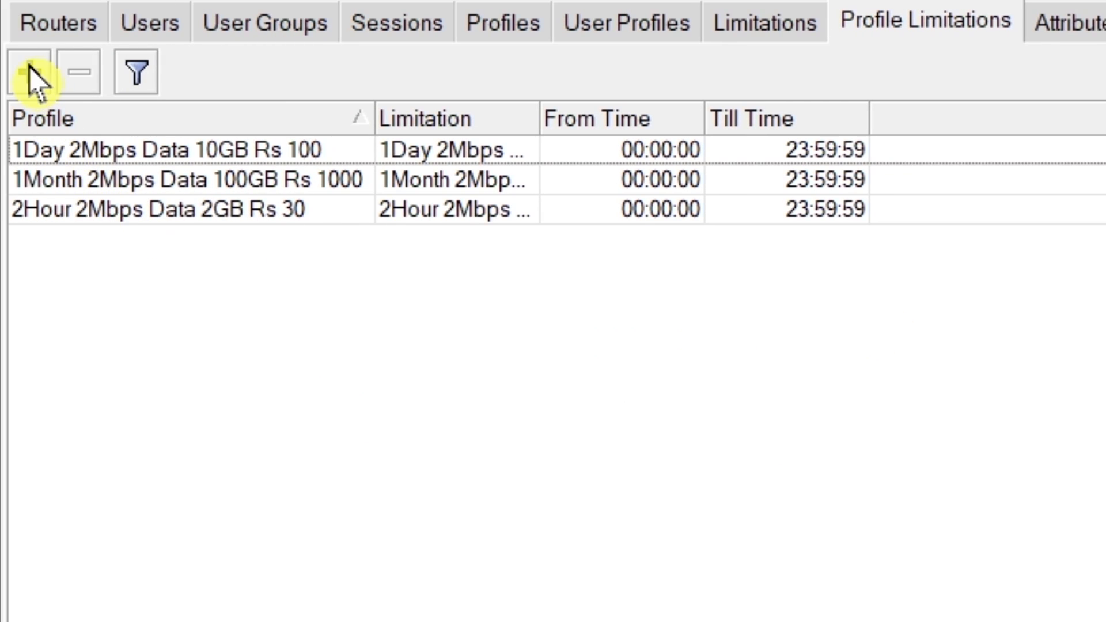
Step: Add a profile limitation linking the profile "6Hours 2Mbps Data 5GB Rs 50" to its same-named limitation
click(30, 74)
click(818, 314)
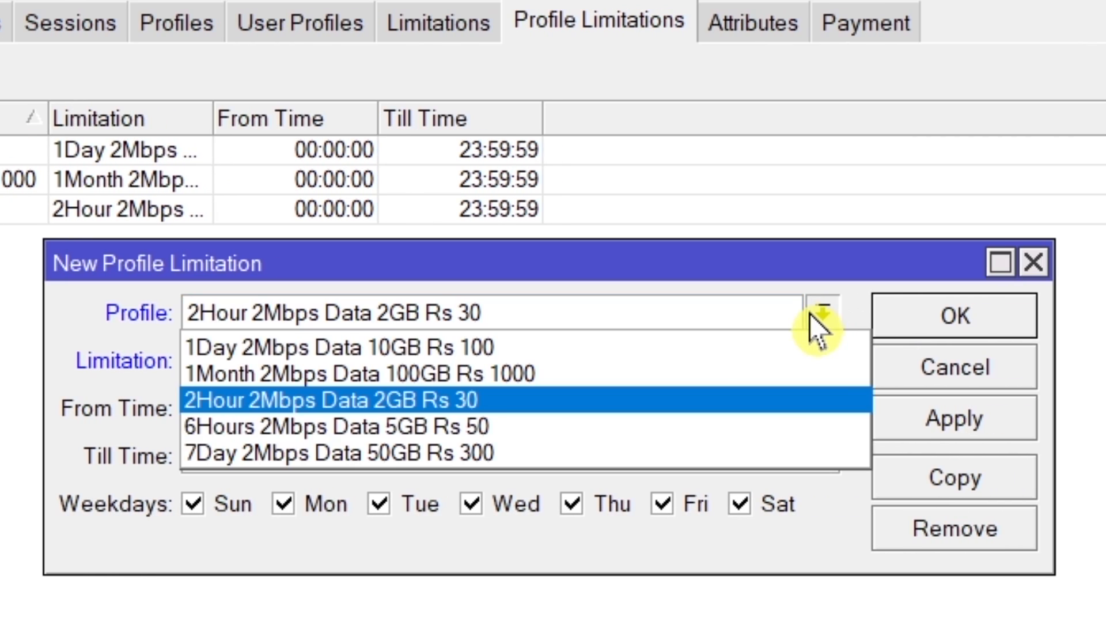
click(509, 426)
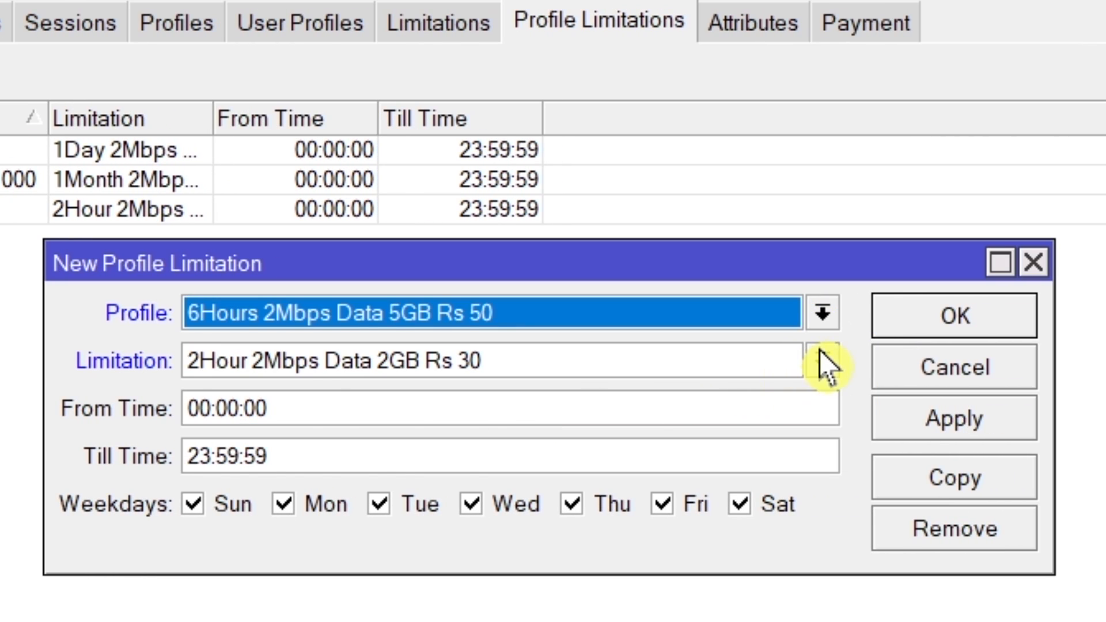
click(822, 358)
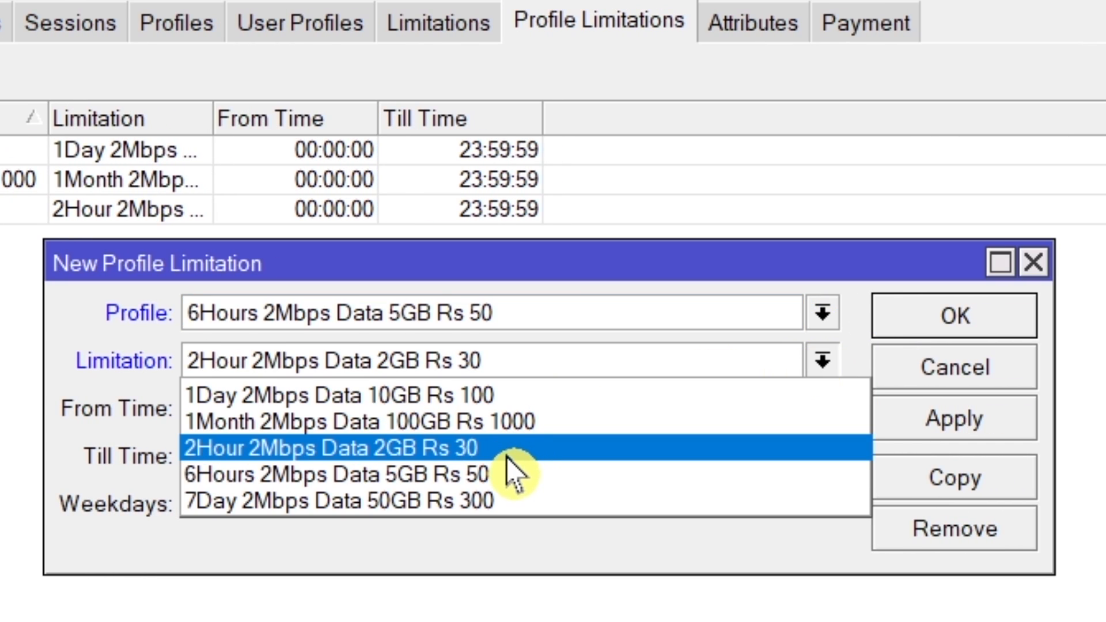
click(508, 478)
click(934, 427)
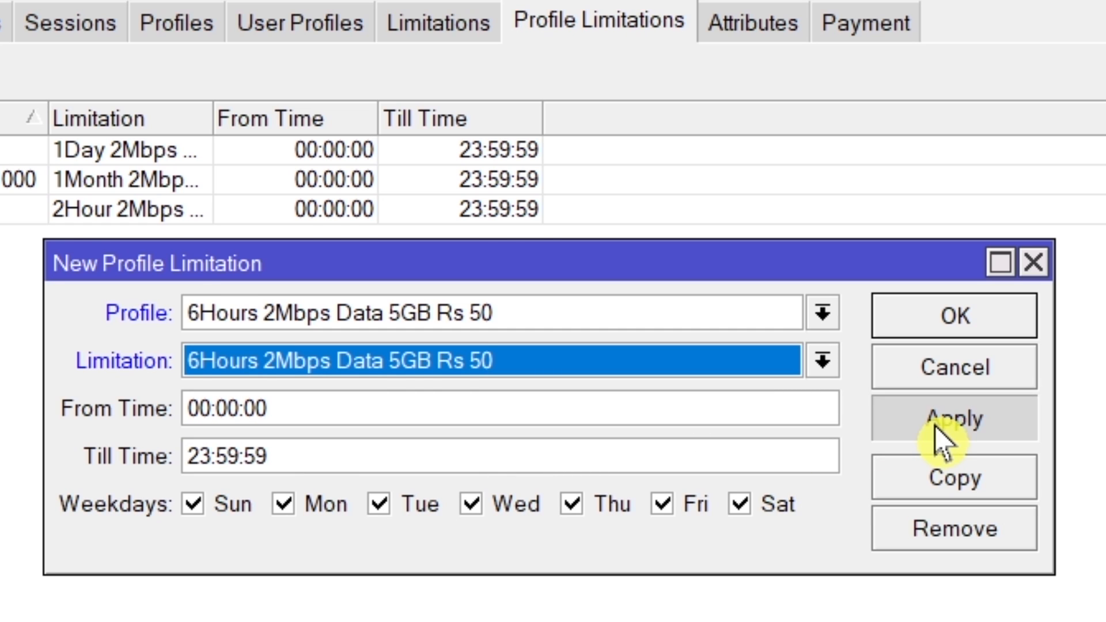
click(918, 333)
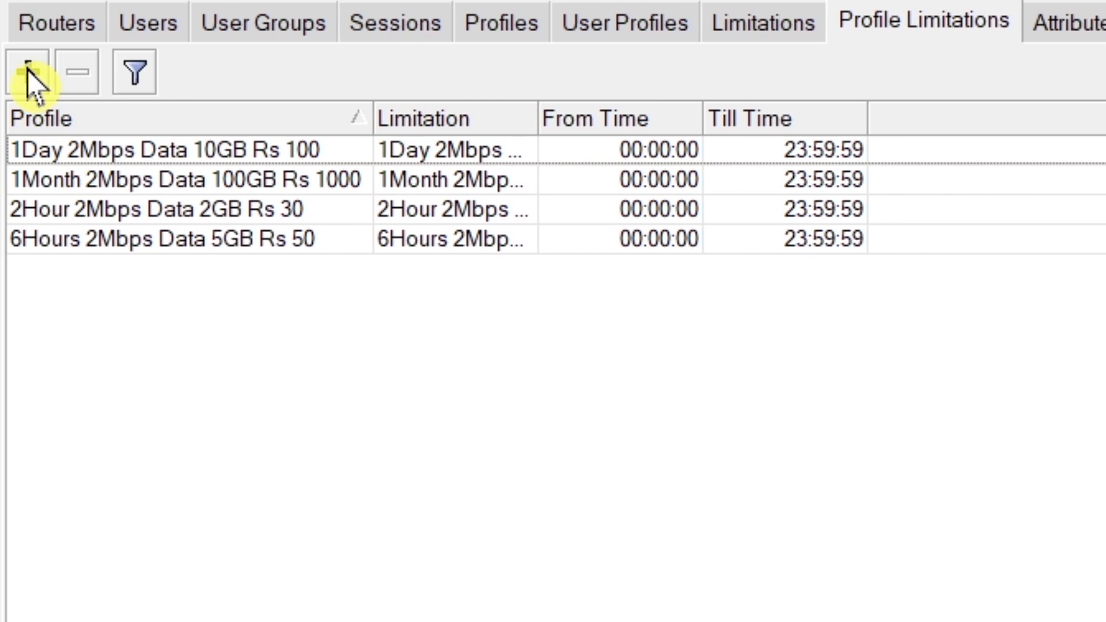
Step: Add a profile limitation linking the profile "7Day 2Mbps Data 50GB Rs 300" to its same-named limitation
click(25, 69)
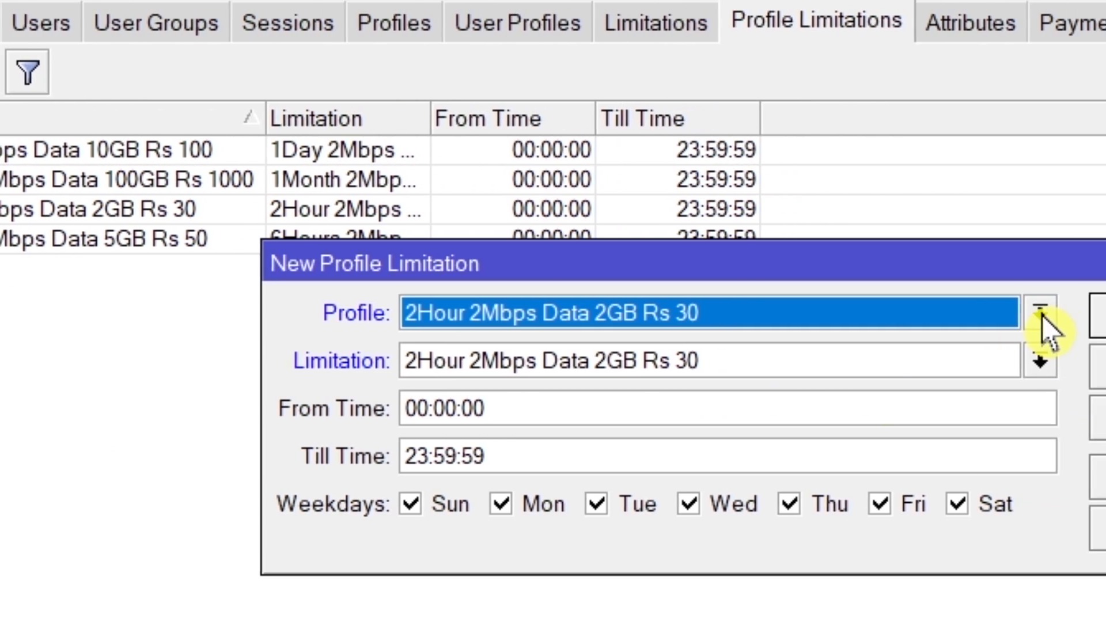
click(1042, 316)
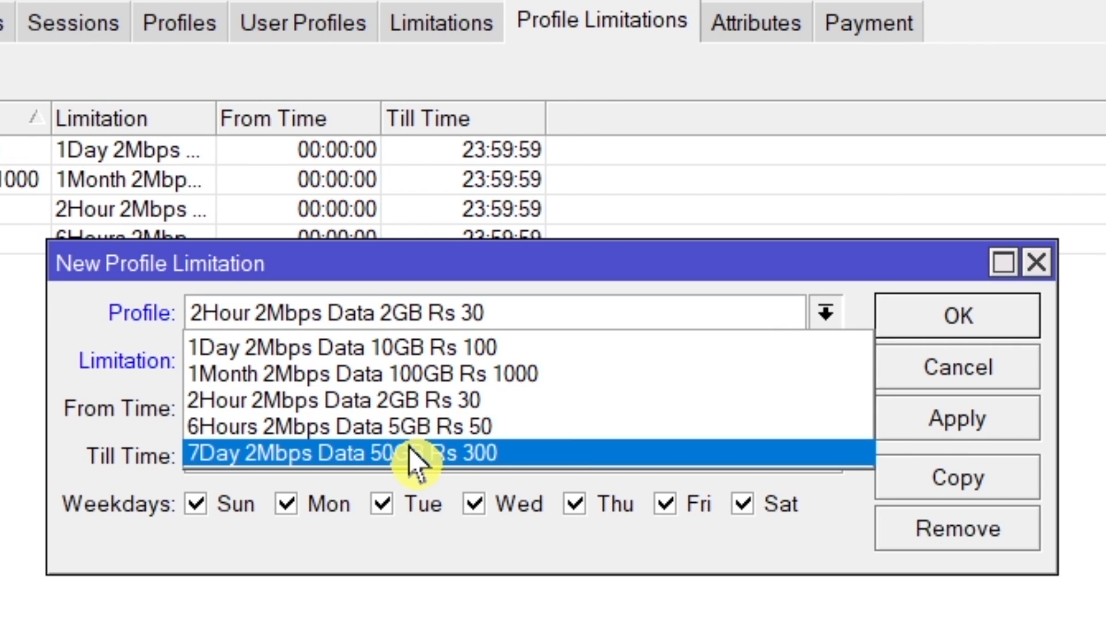
click(410, 453)
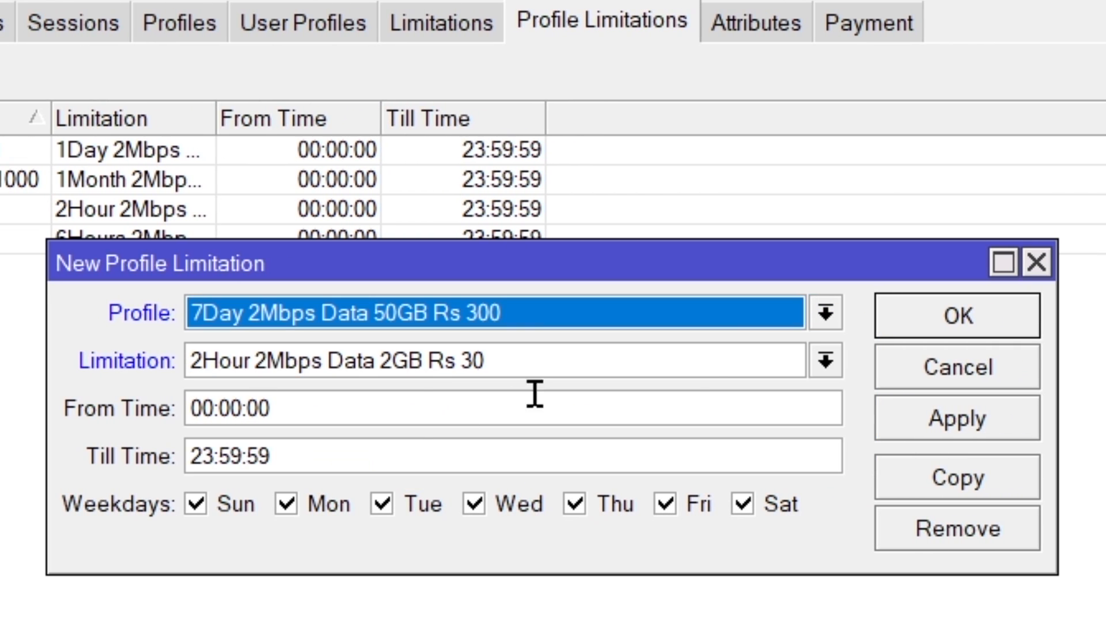
click(825, 362)
click(485, 501)
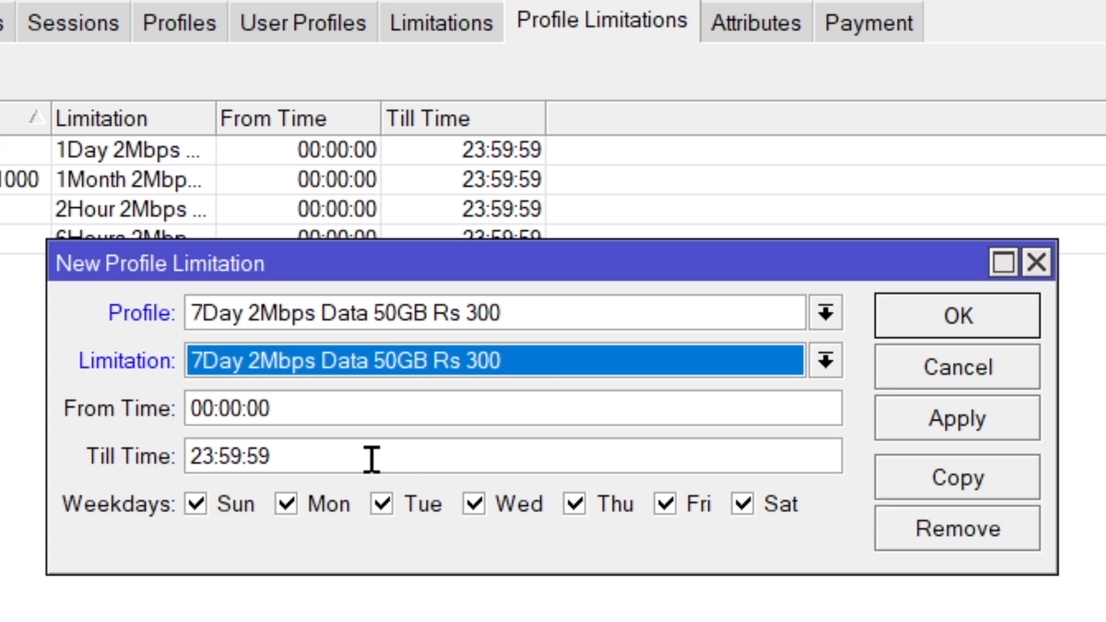
click(918, 420)
click(944, 325)
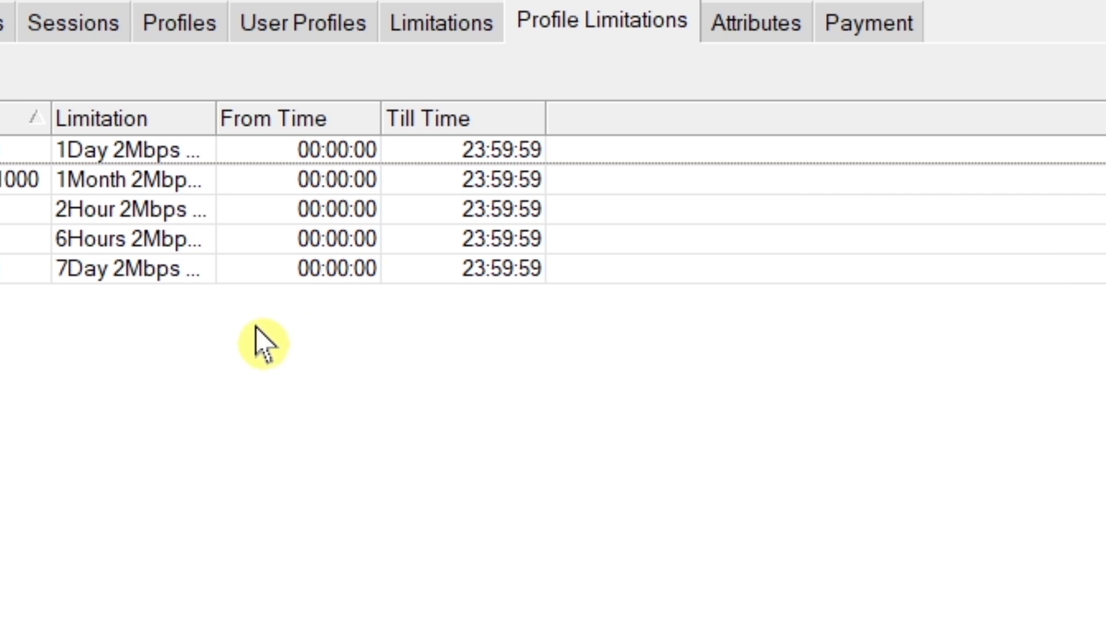
Step: Widen the profile limitations list's Limitation and Profile columns and compare its entries with the profiles and limitations lists
drag(212, 114, 507, 132)
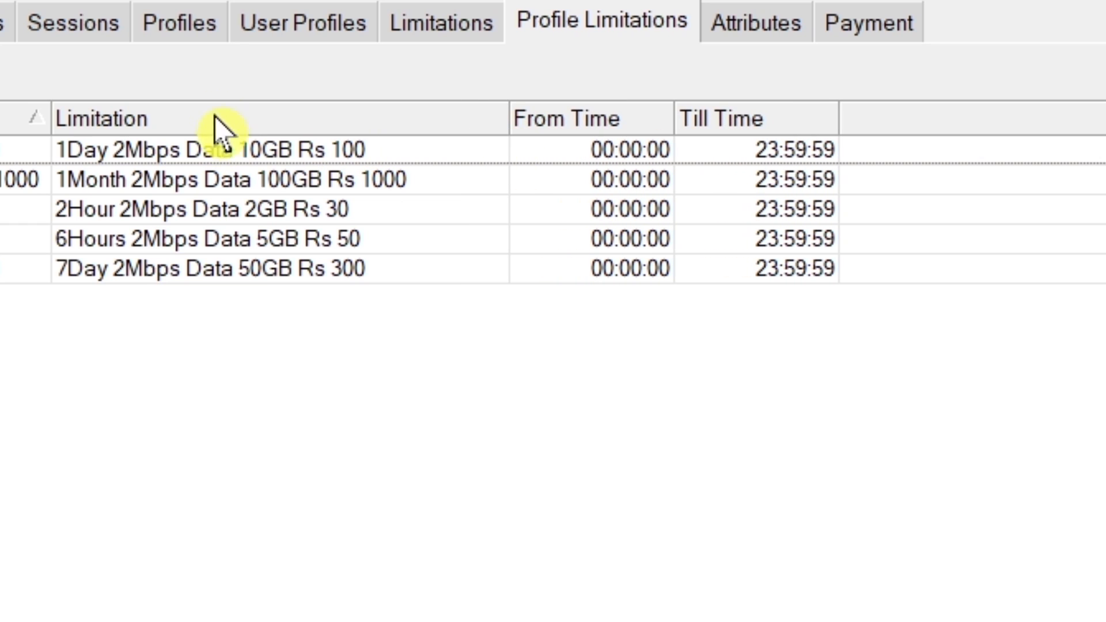
click(191, 28)
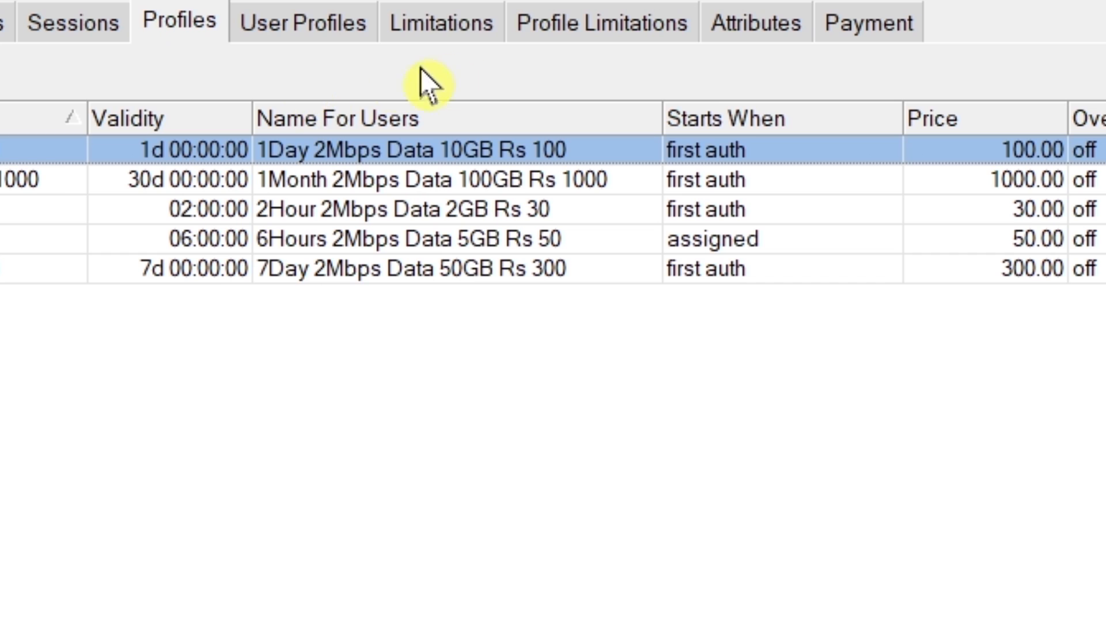
click(451, 26)
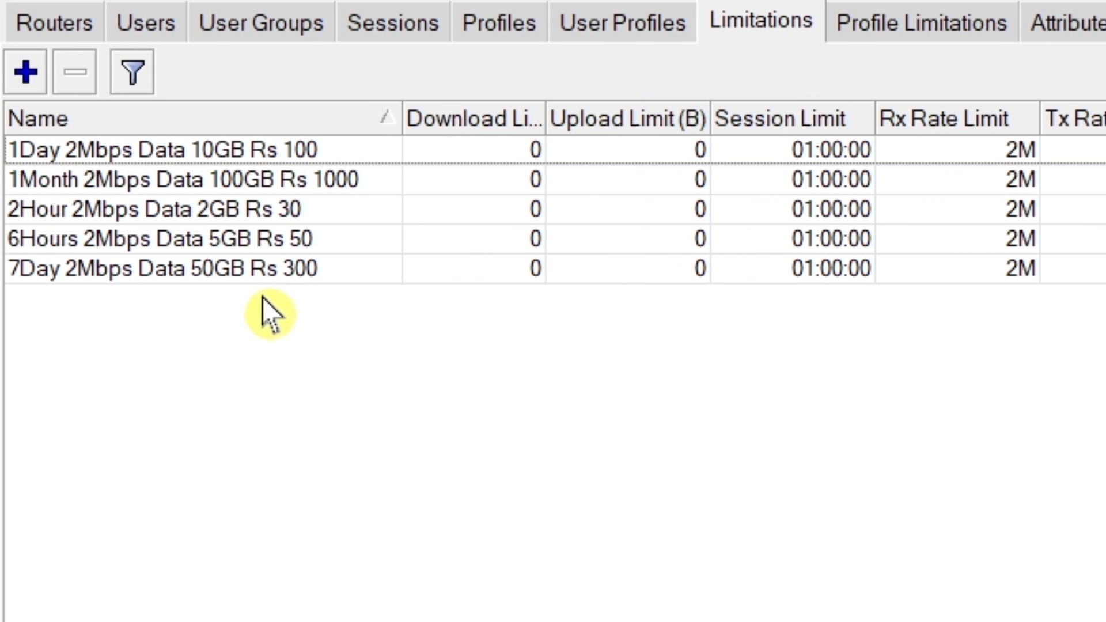
click(938, 32)
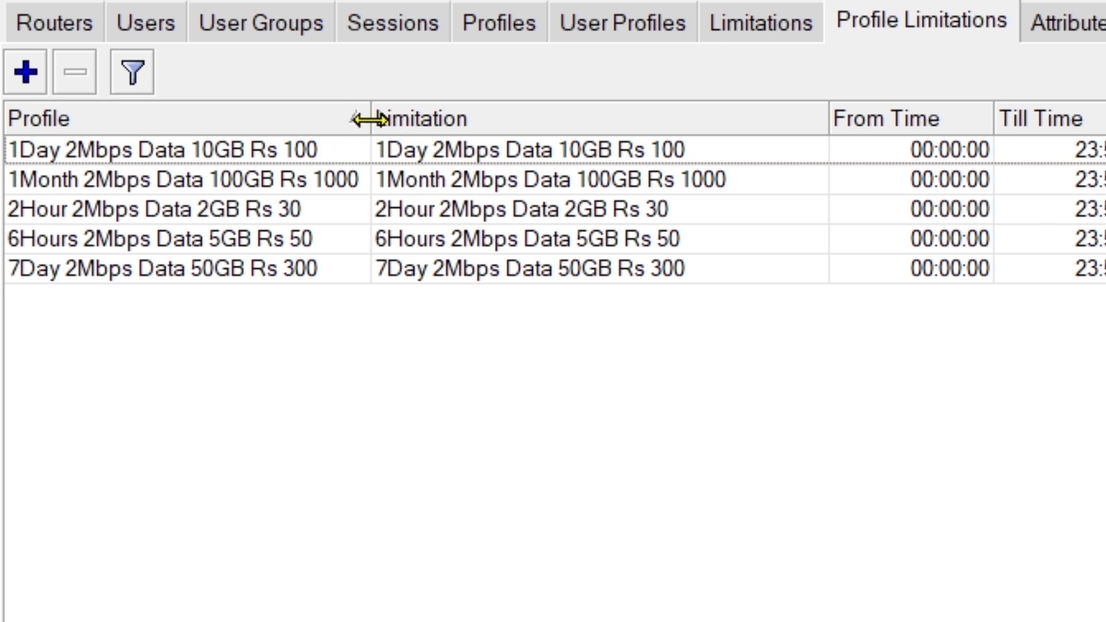
drag(369, 119, 415, 120)
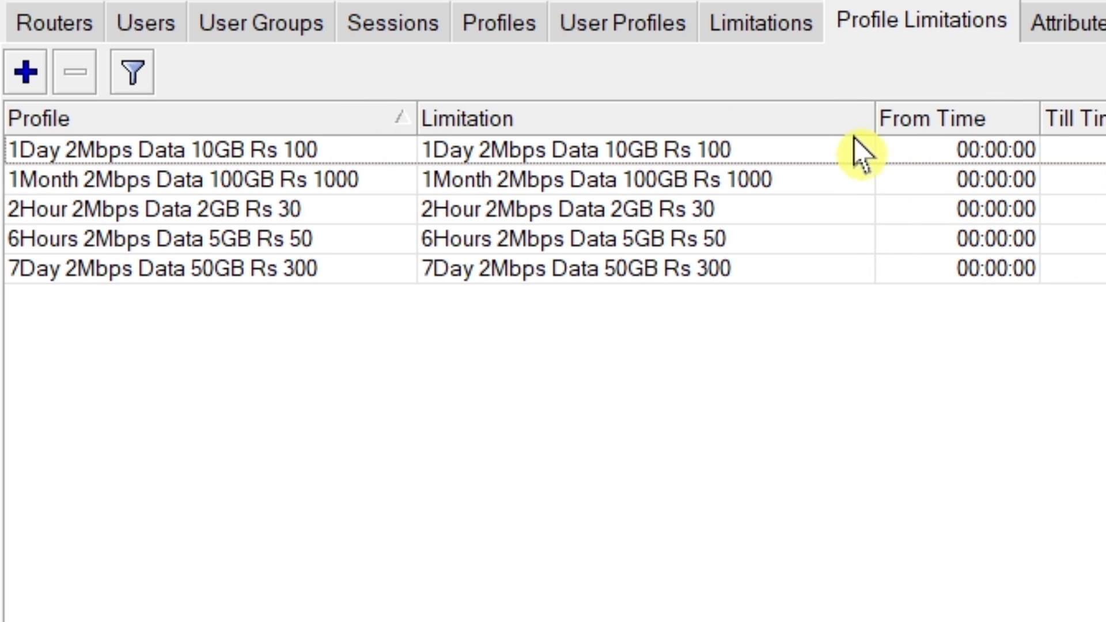